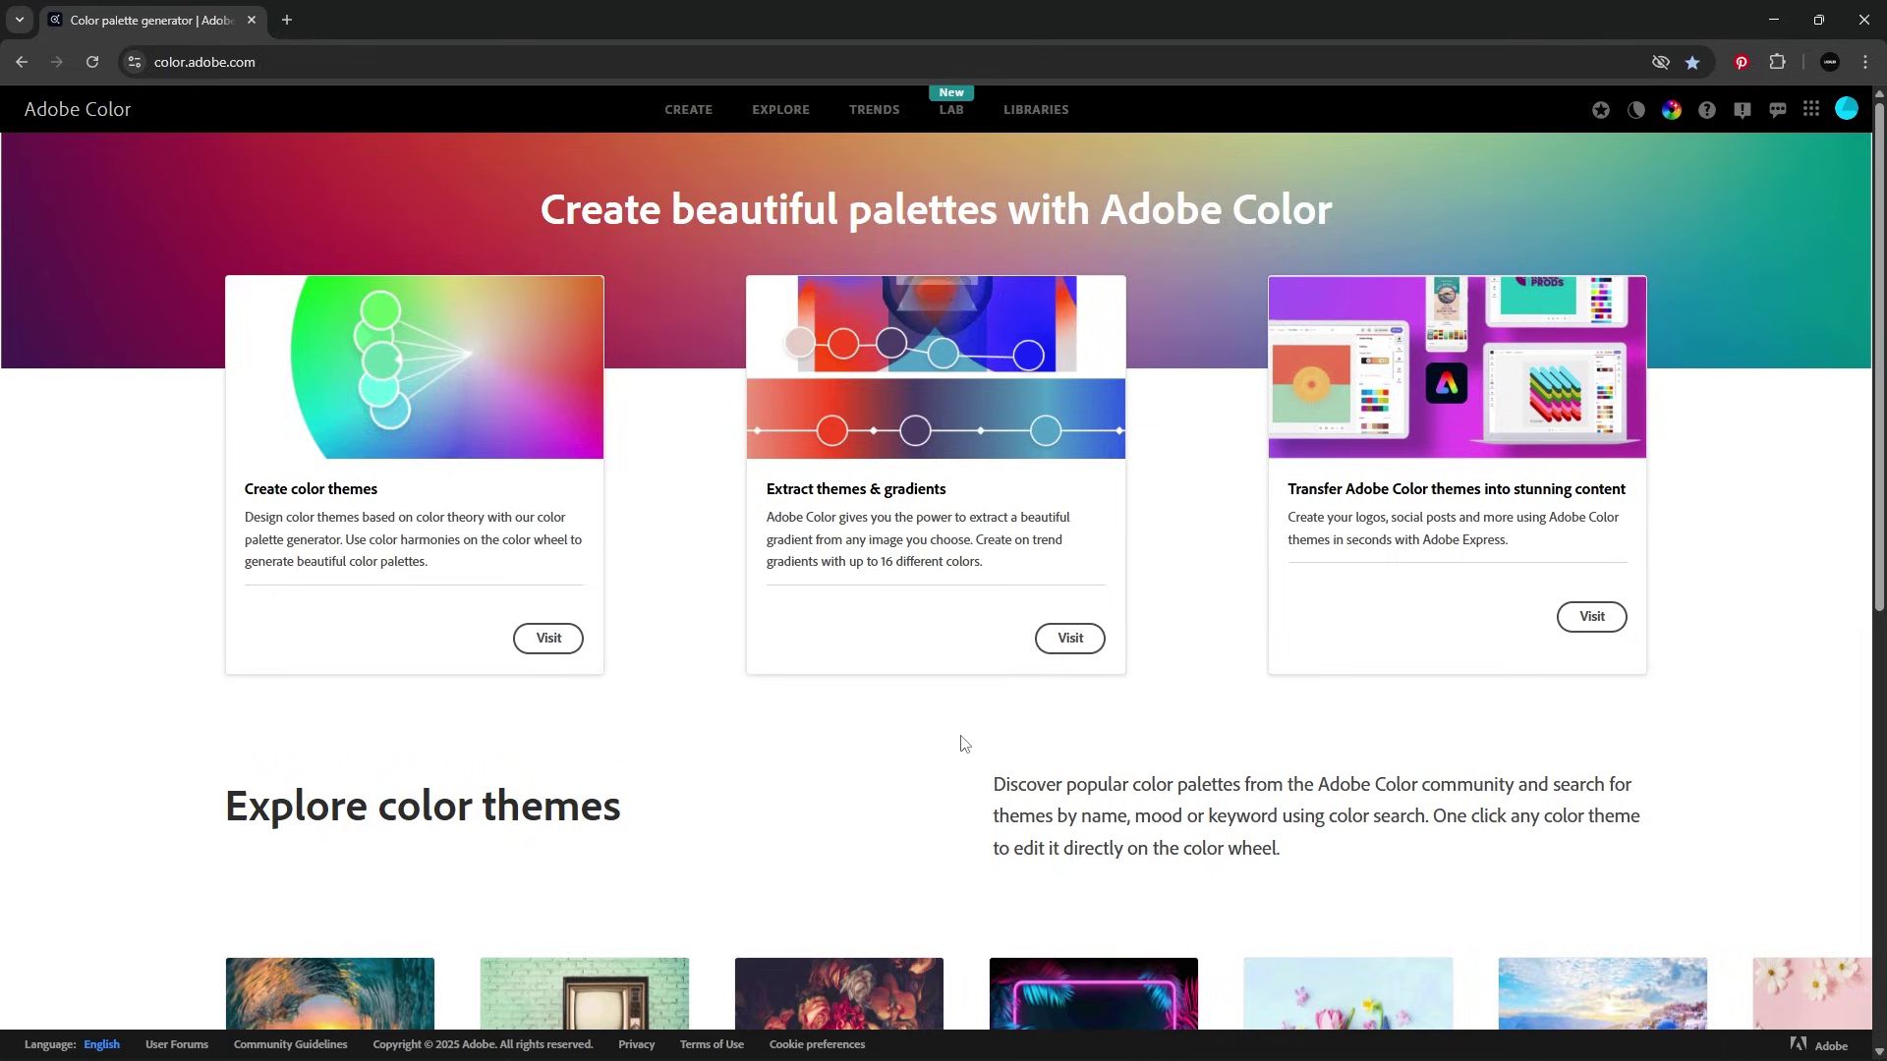
# Bring up the Adobe Color website in Chrome and scroll down its home page
pyautogui.click(147, 63)
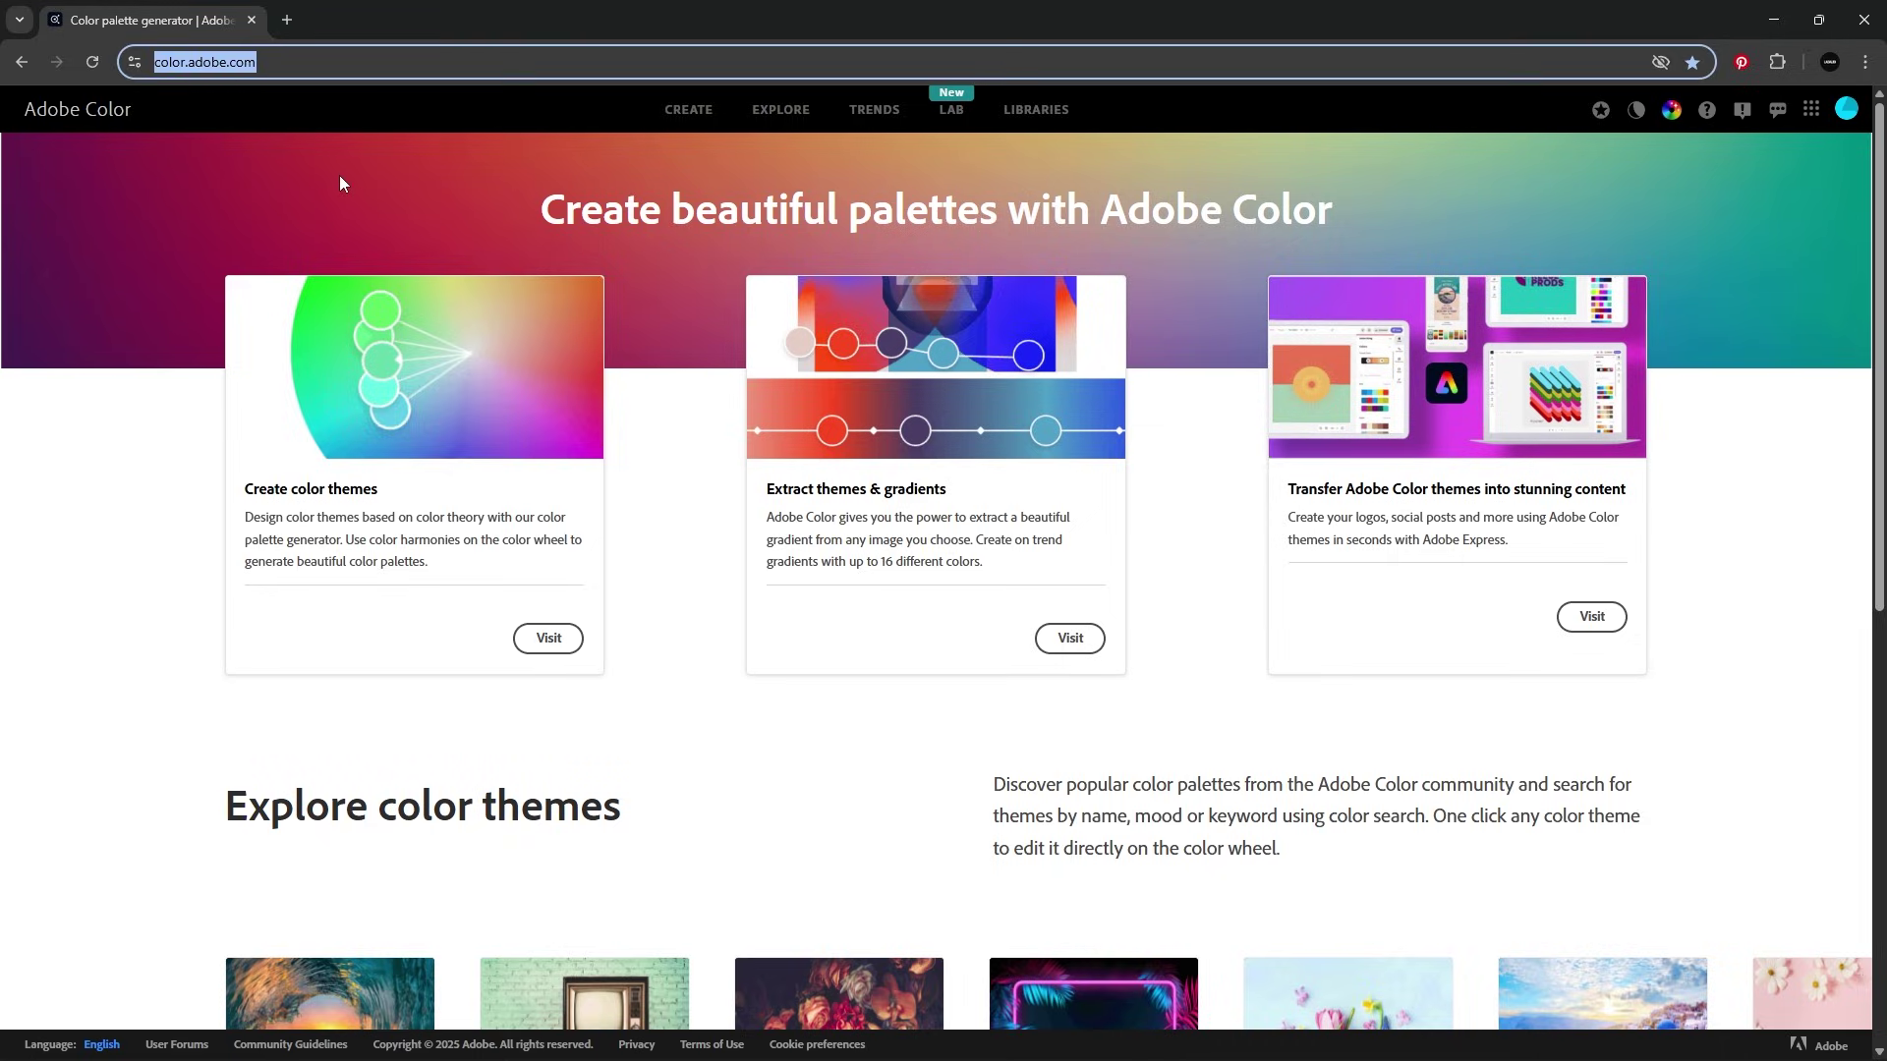
pyautogui.scroll(-4, 692, 636)
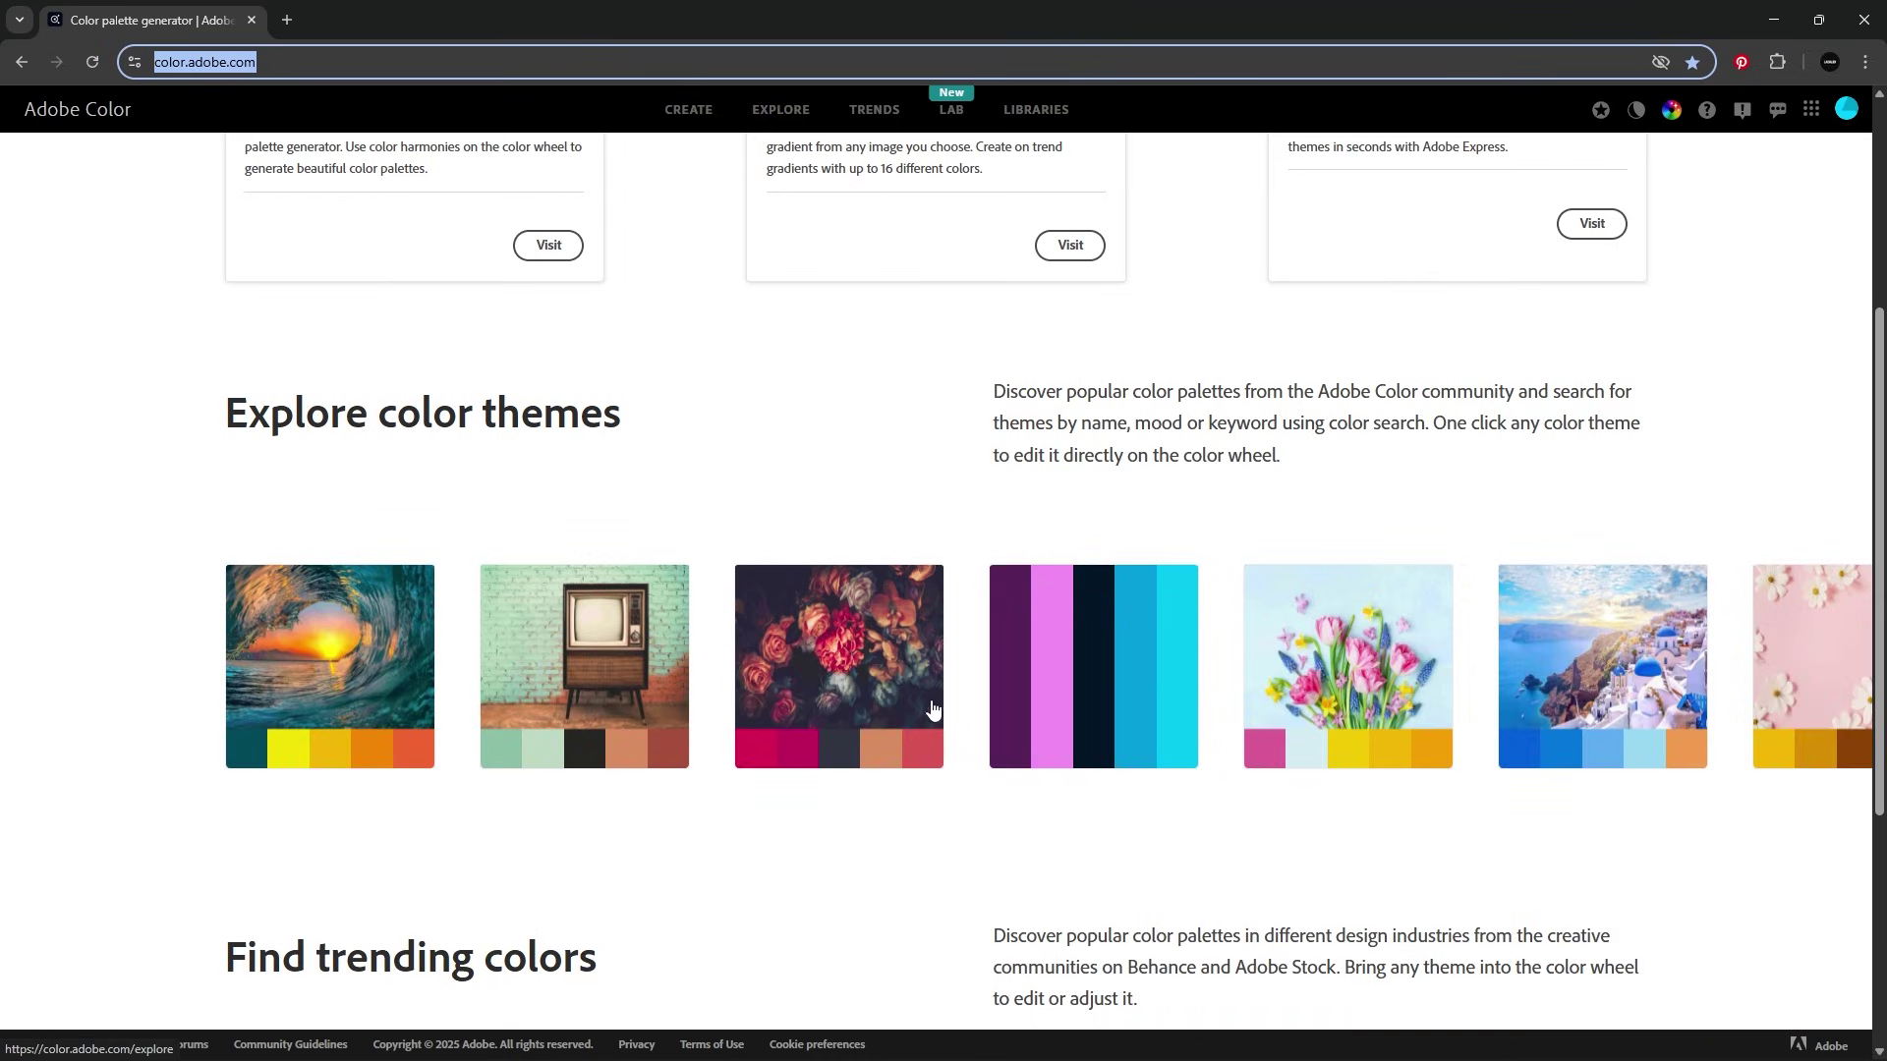
pyautogui.click(745, 716)
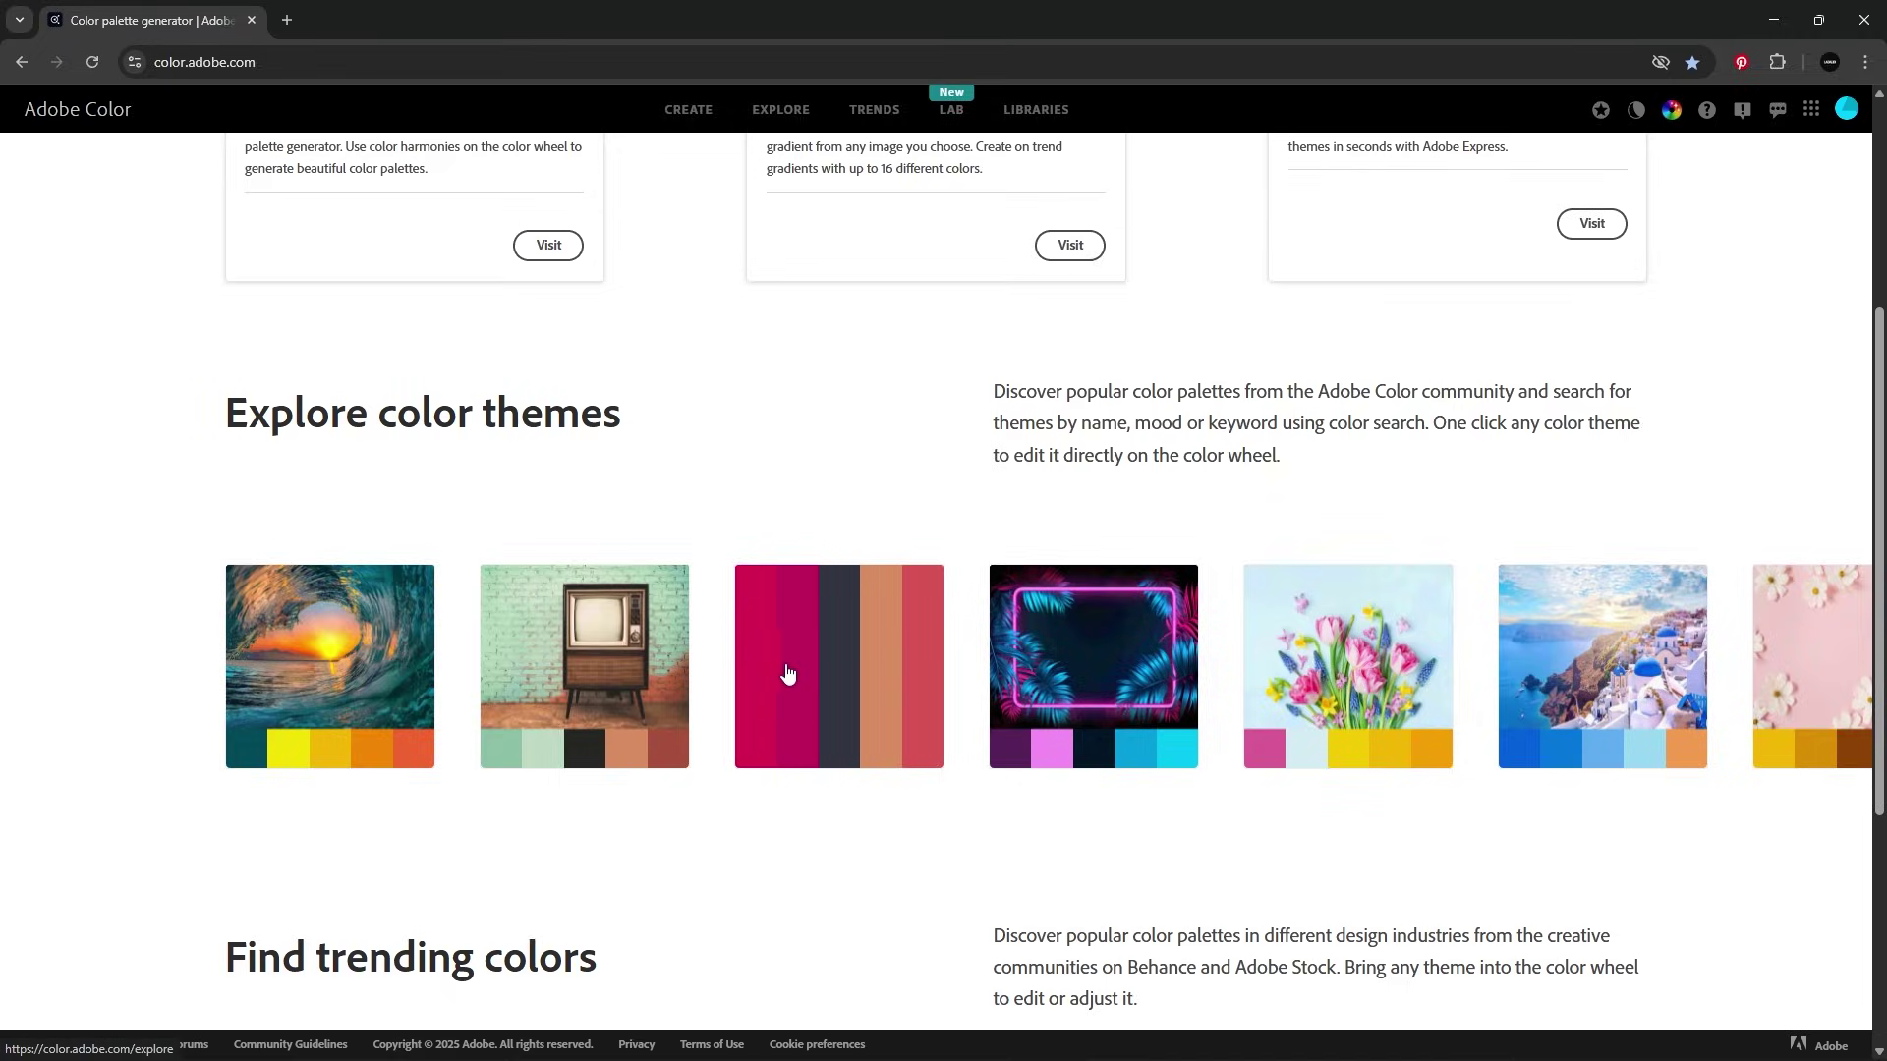
# Extract a colour theme from the cafe image, resampling its dark red
pyautogui.click(690, 110)
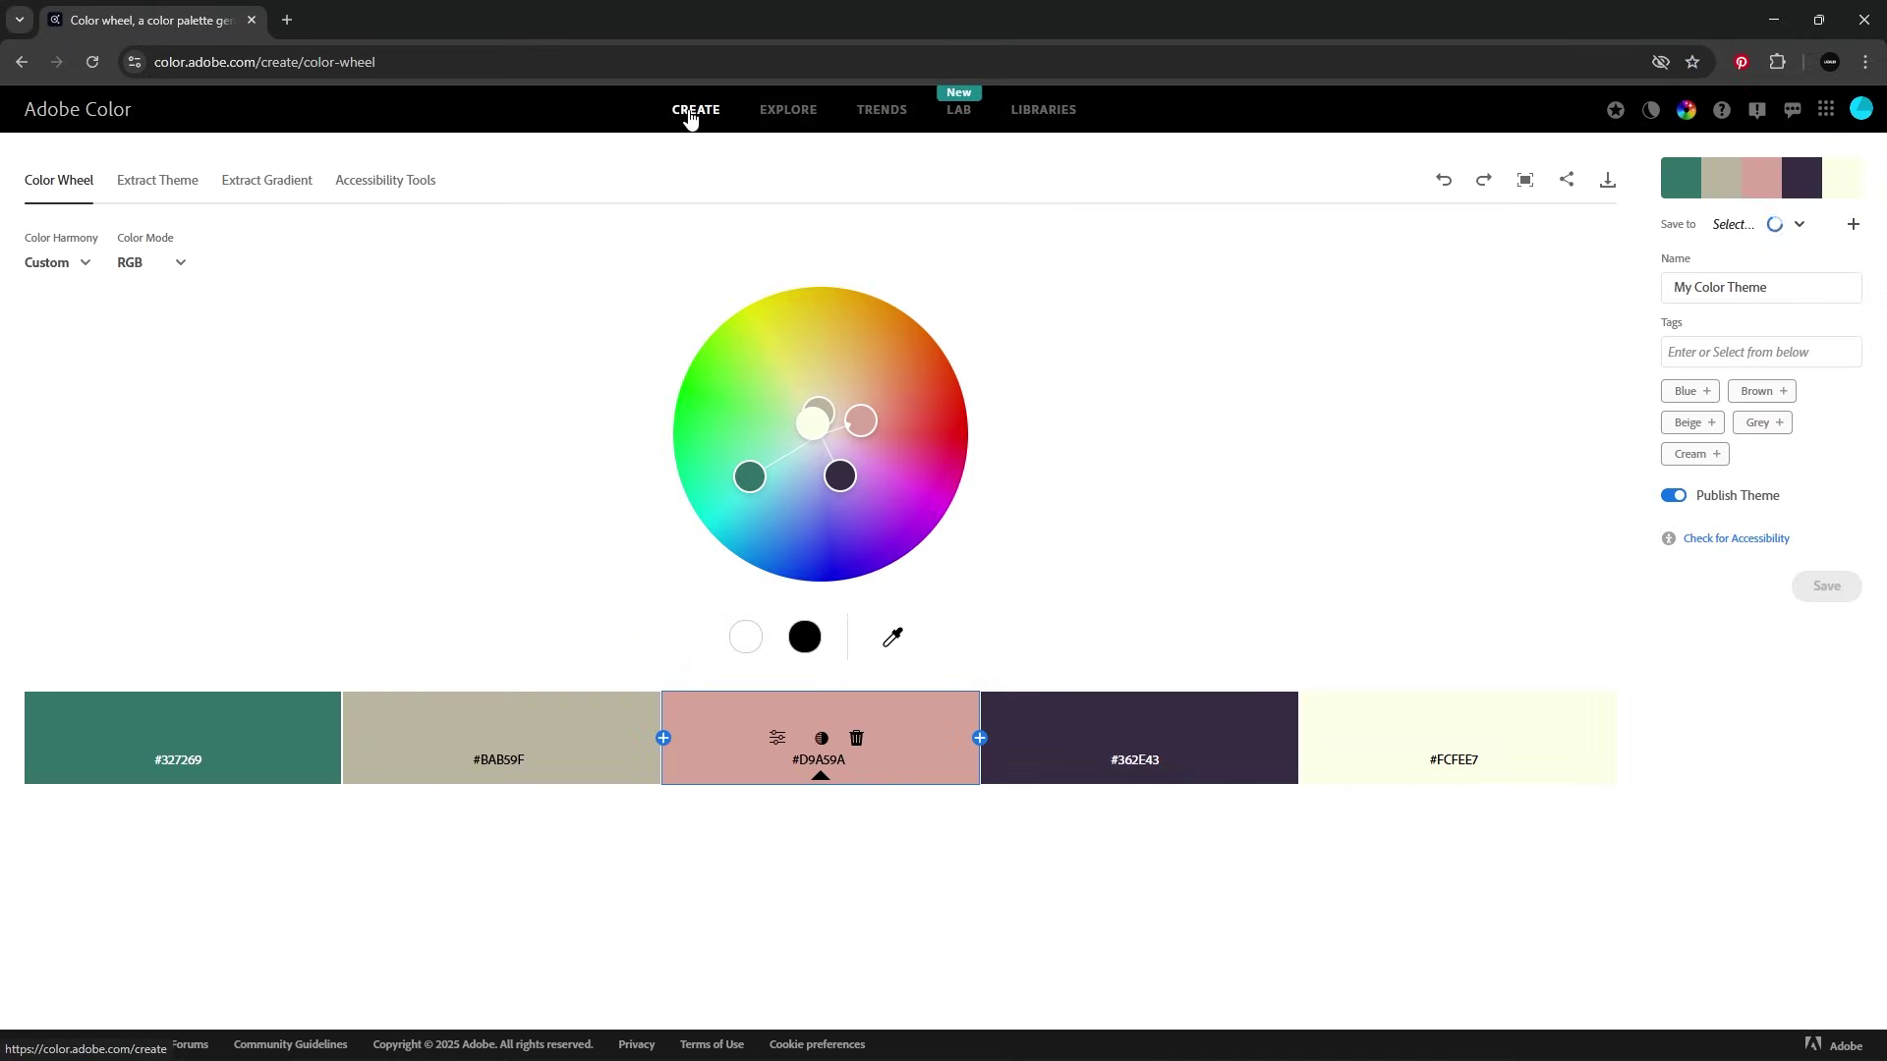
pyautogui.click(157, 182)
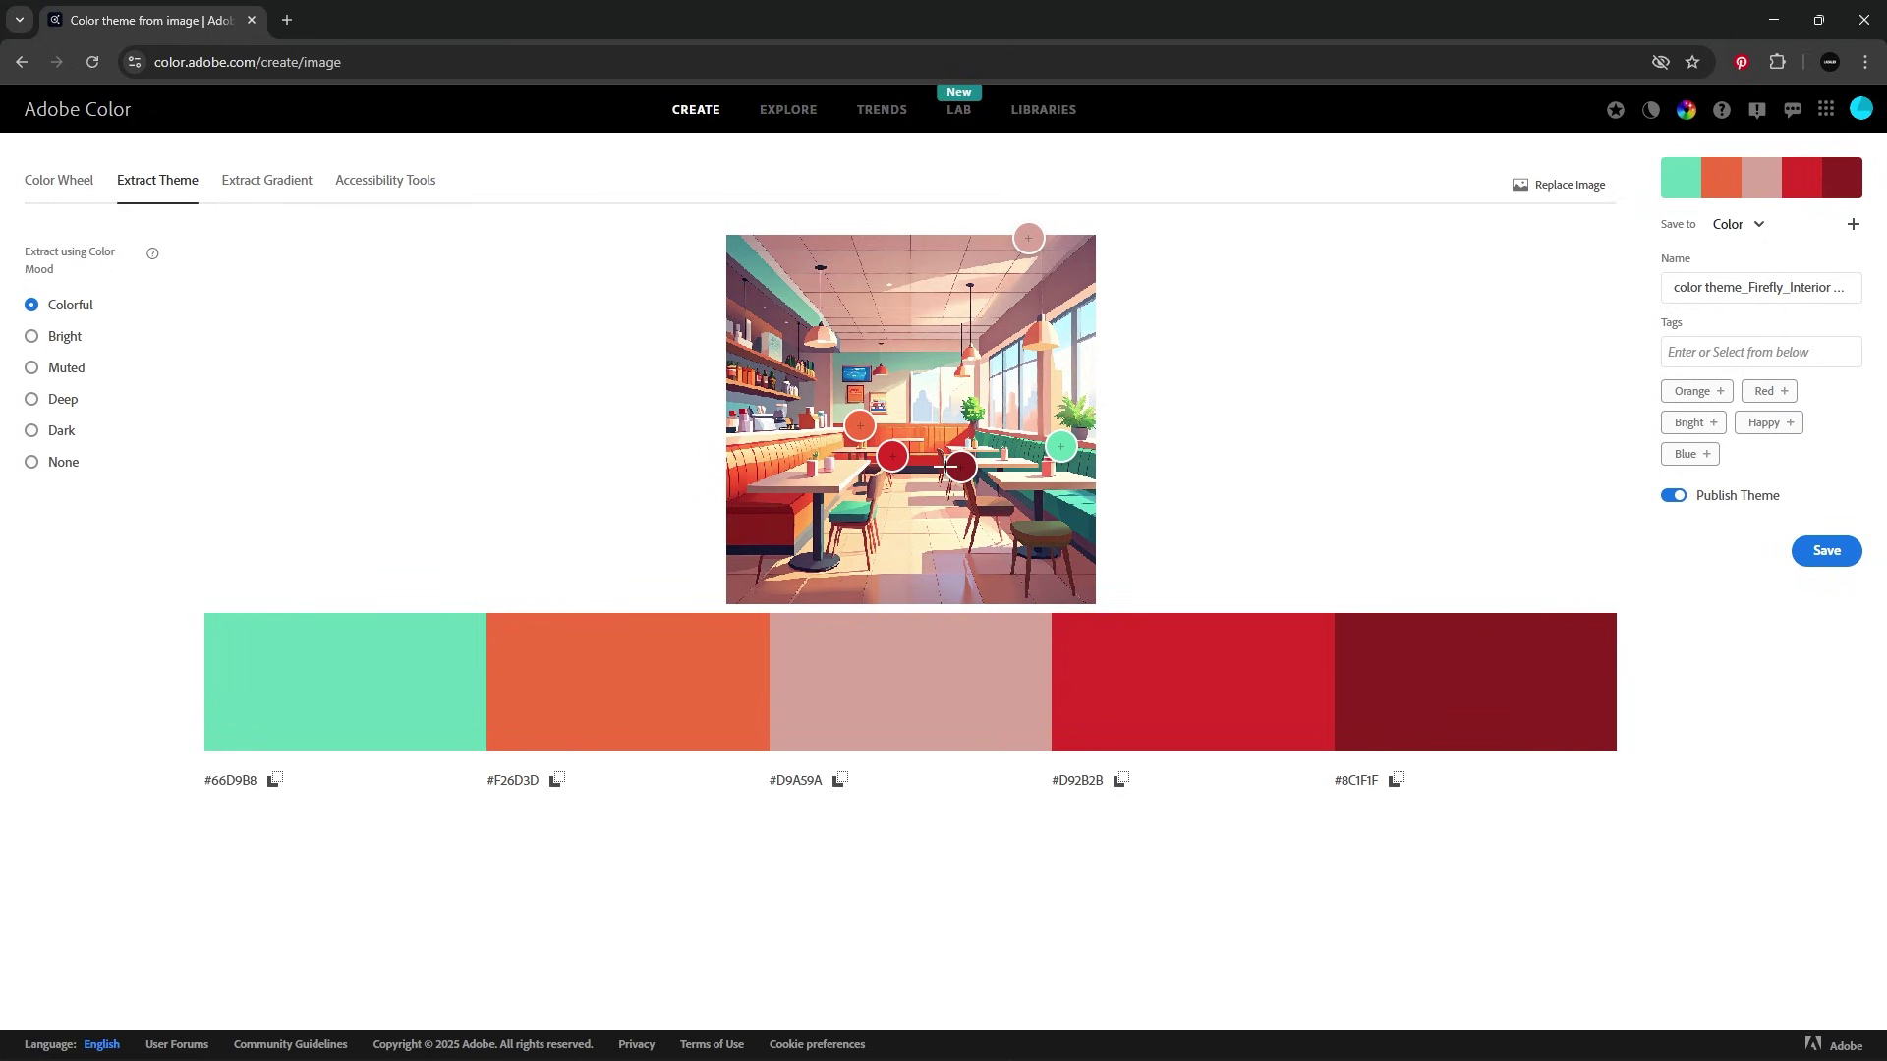
pyautogui.moveTo(961, 467); pyautogui.dragTo(962, 470)
# Preview the Bright, Muted, Deep and Dark moods, keep Colorful, and rename the theme
pyautogui.click(50, 338)
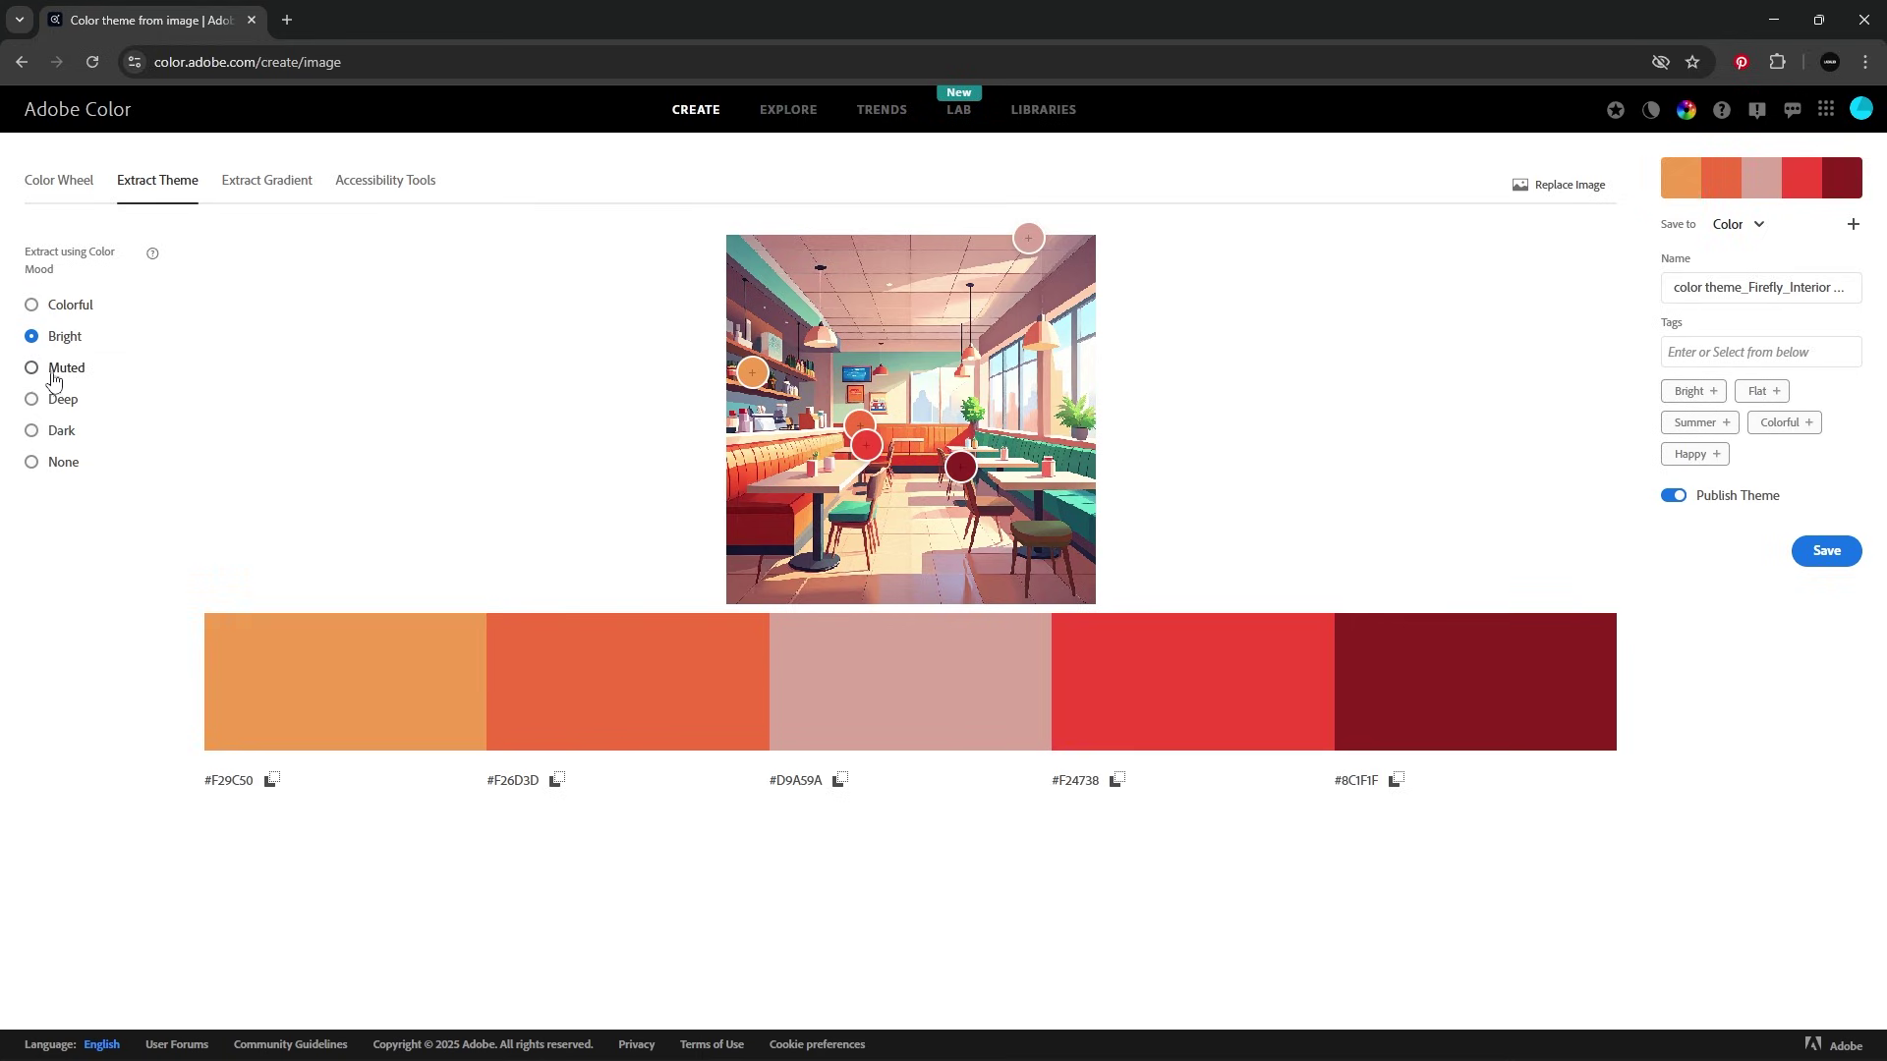
pyautogui.click(55, 370)
pyautogui.click(59, 401)
pyautogui.click(56, 432)
pyautogui.click(55, 304)
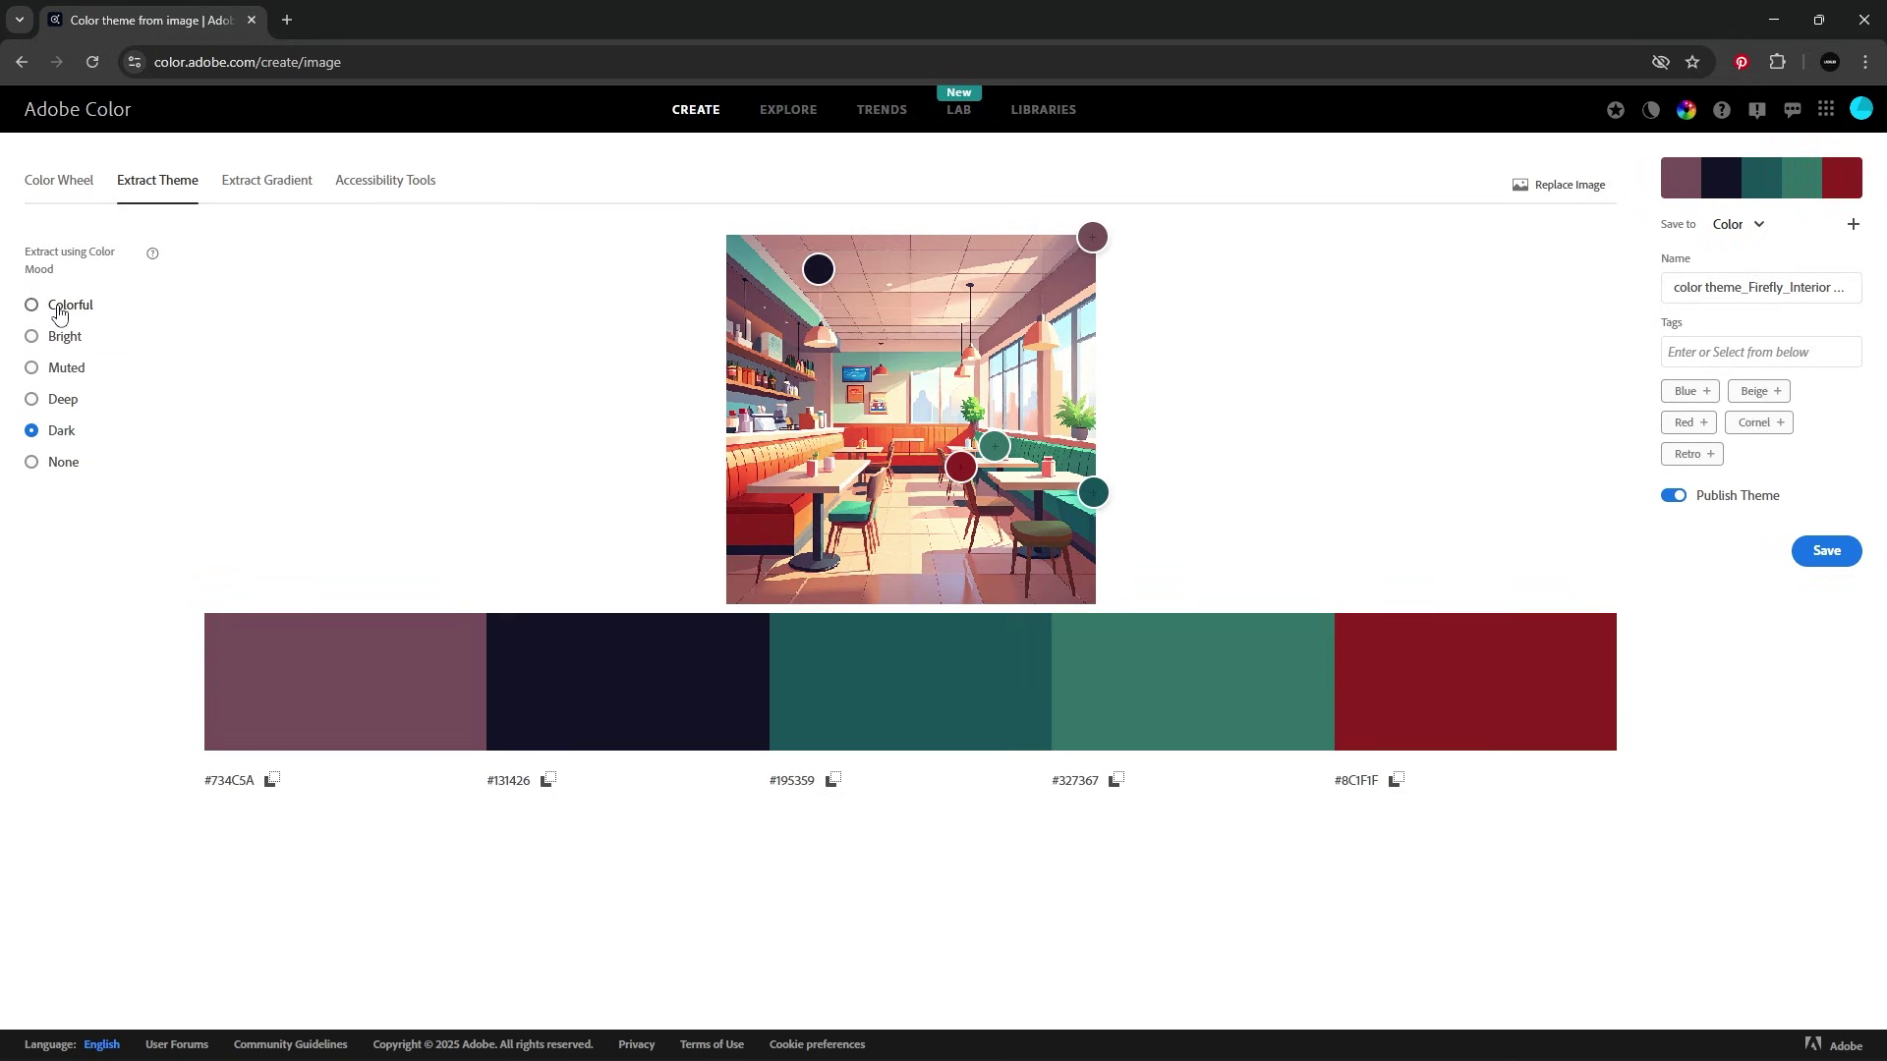
pyautogui.tripleClick(1774, 287)
pyautogui.write('co')
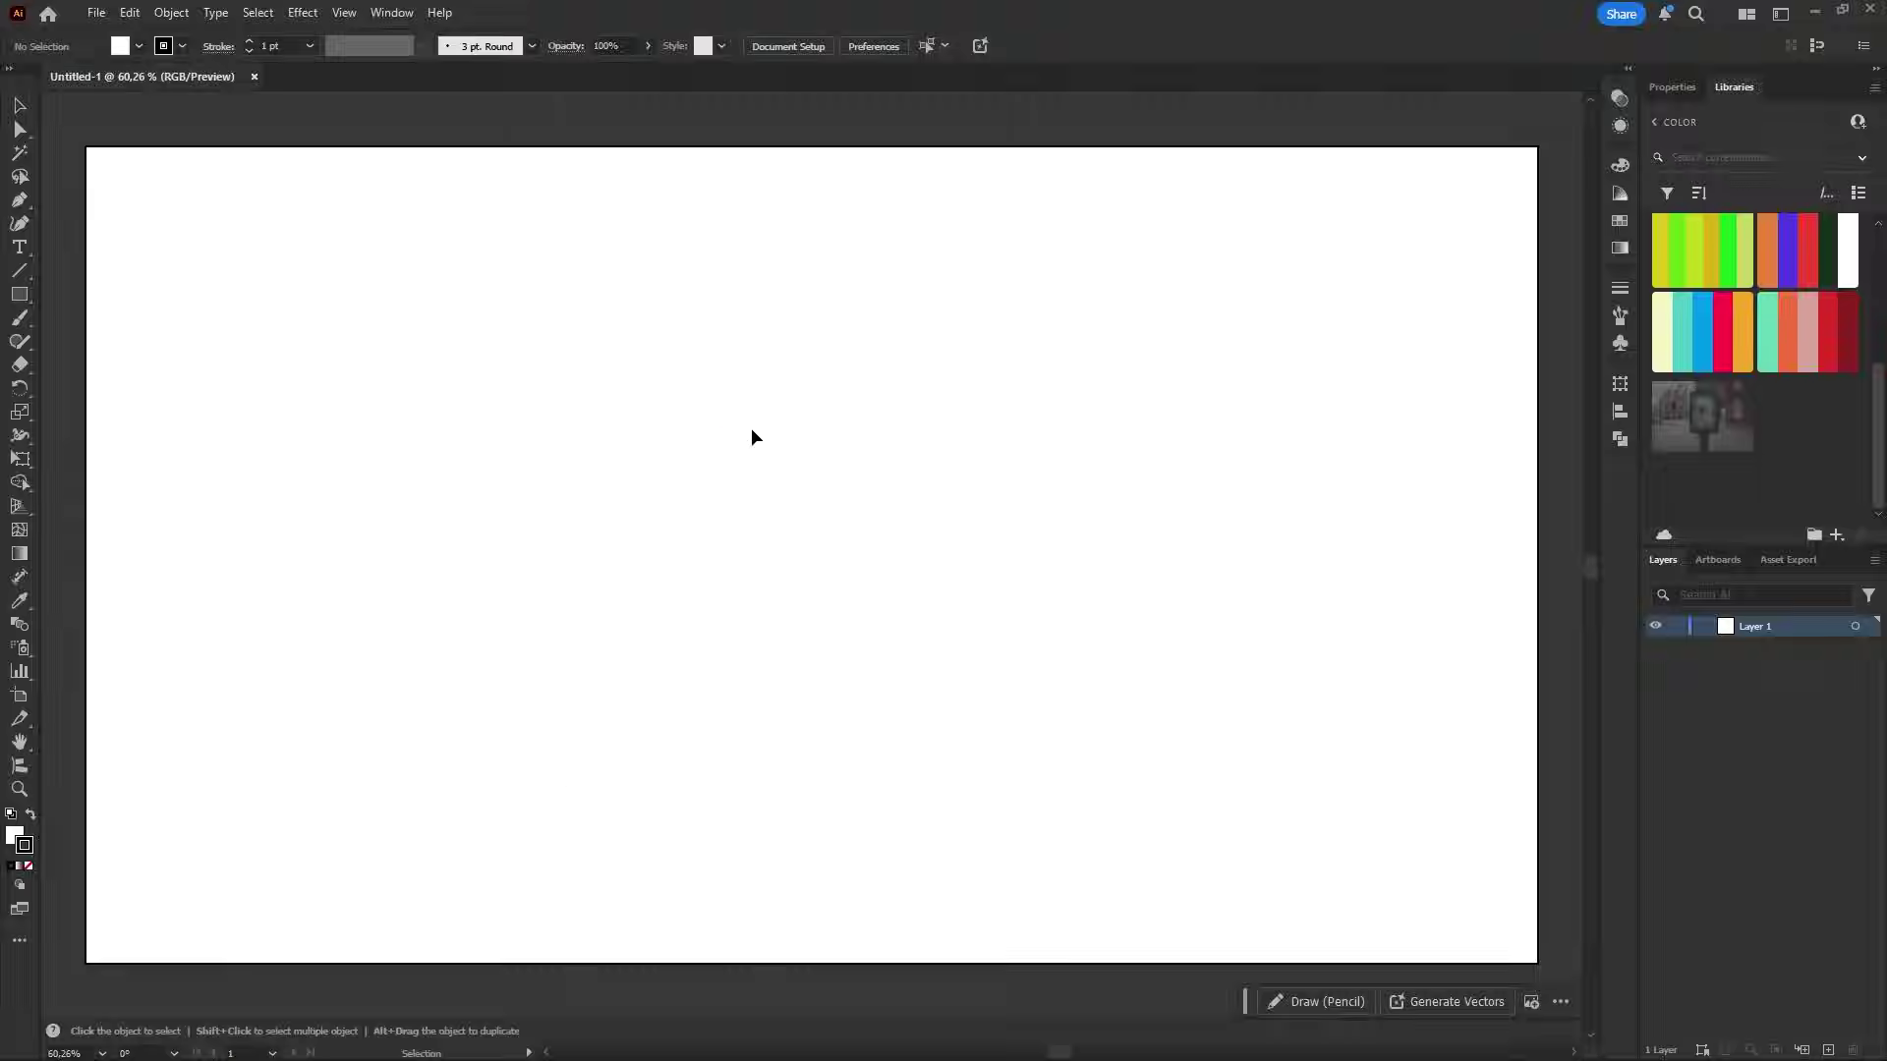
# Draw a 900 px tall vertical line on the artboard
pyautogui.click(1673, 87)
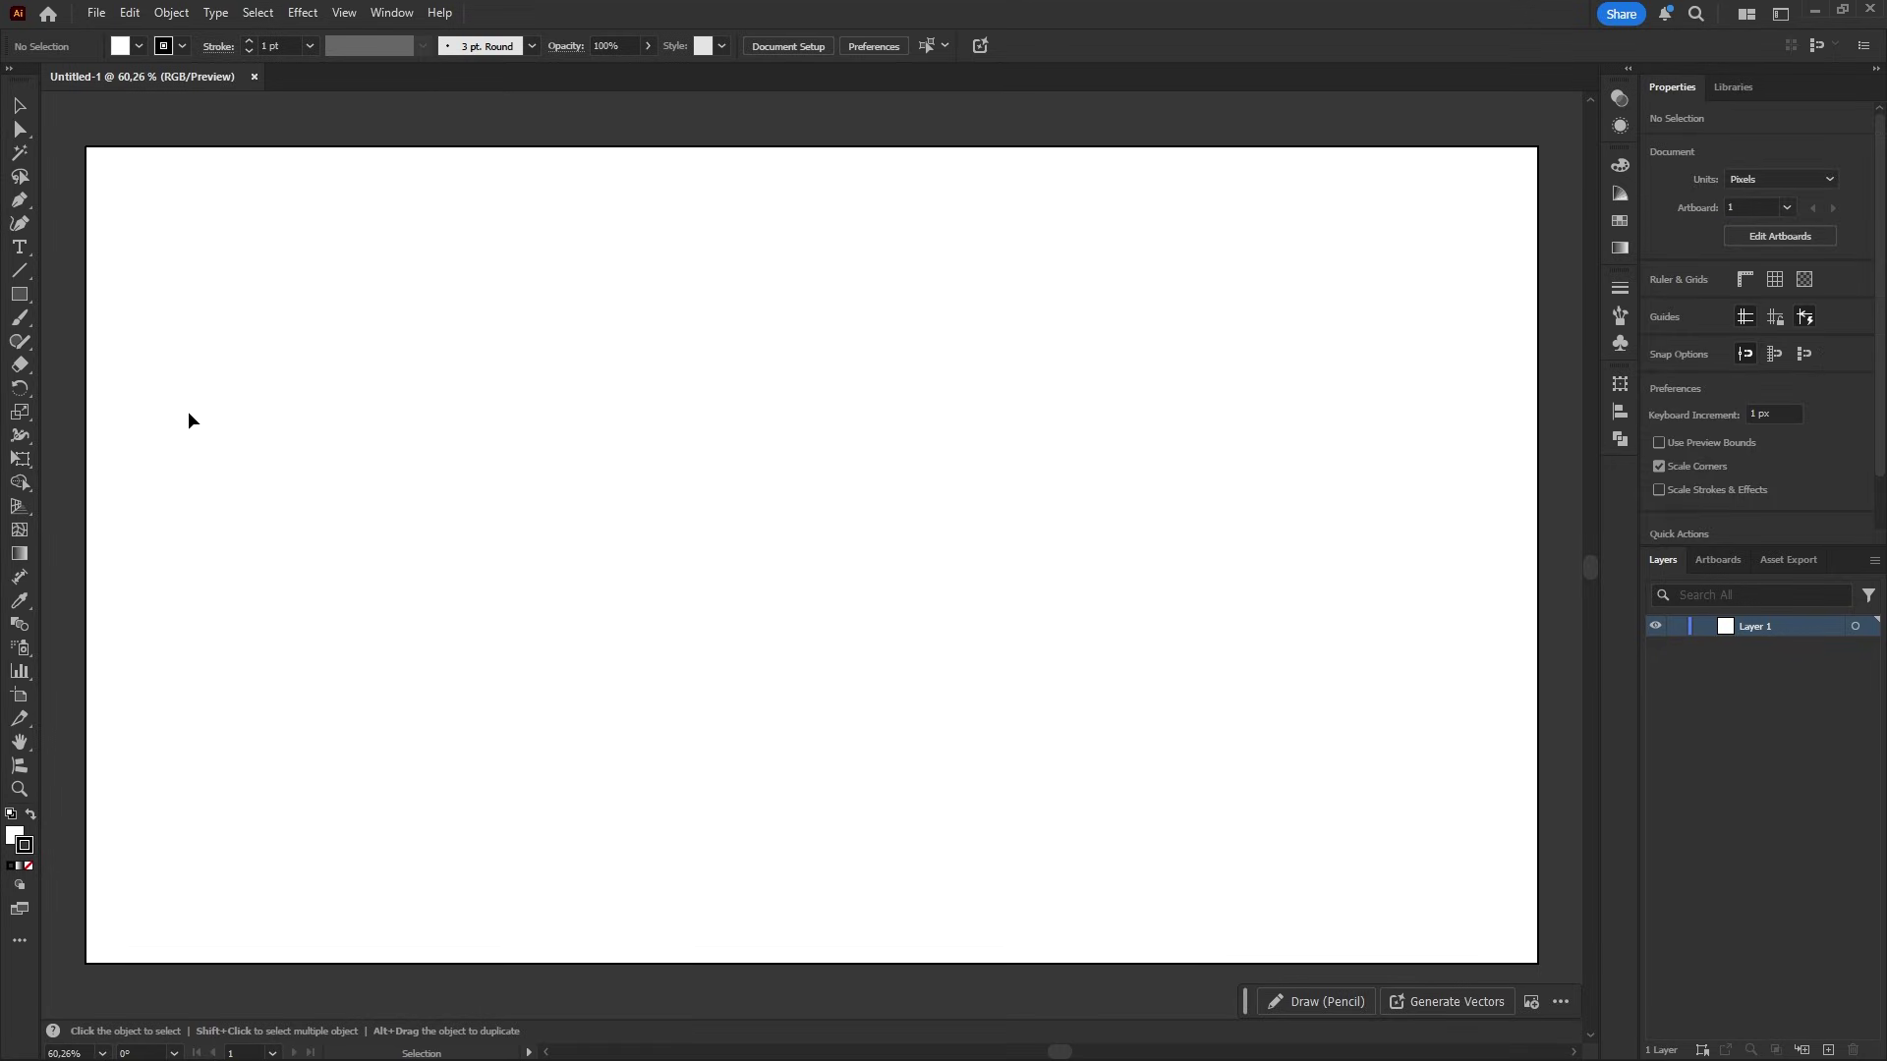
pyautogui.moveTo(26, 277)
pyautogui.mouseDown()
pyautogui.moveTo(246, 261)
pyautogui.moveTo(345, 896)
pyautogui.mouseUp()
pyautogui.press('v')
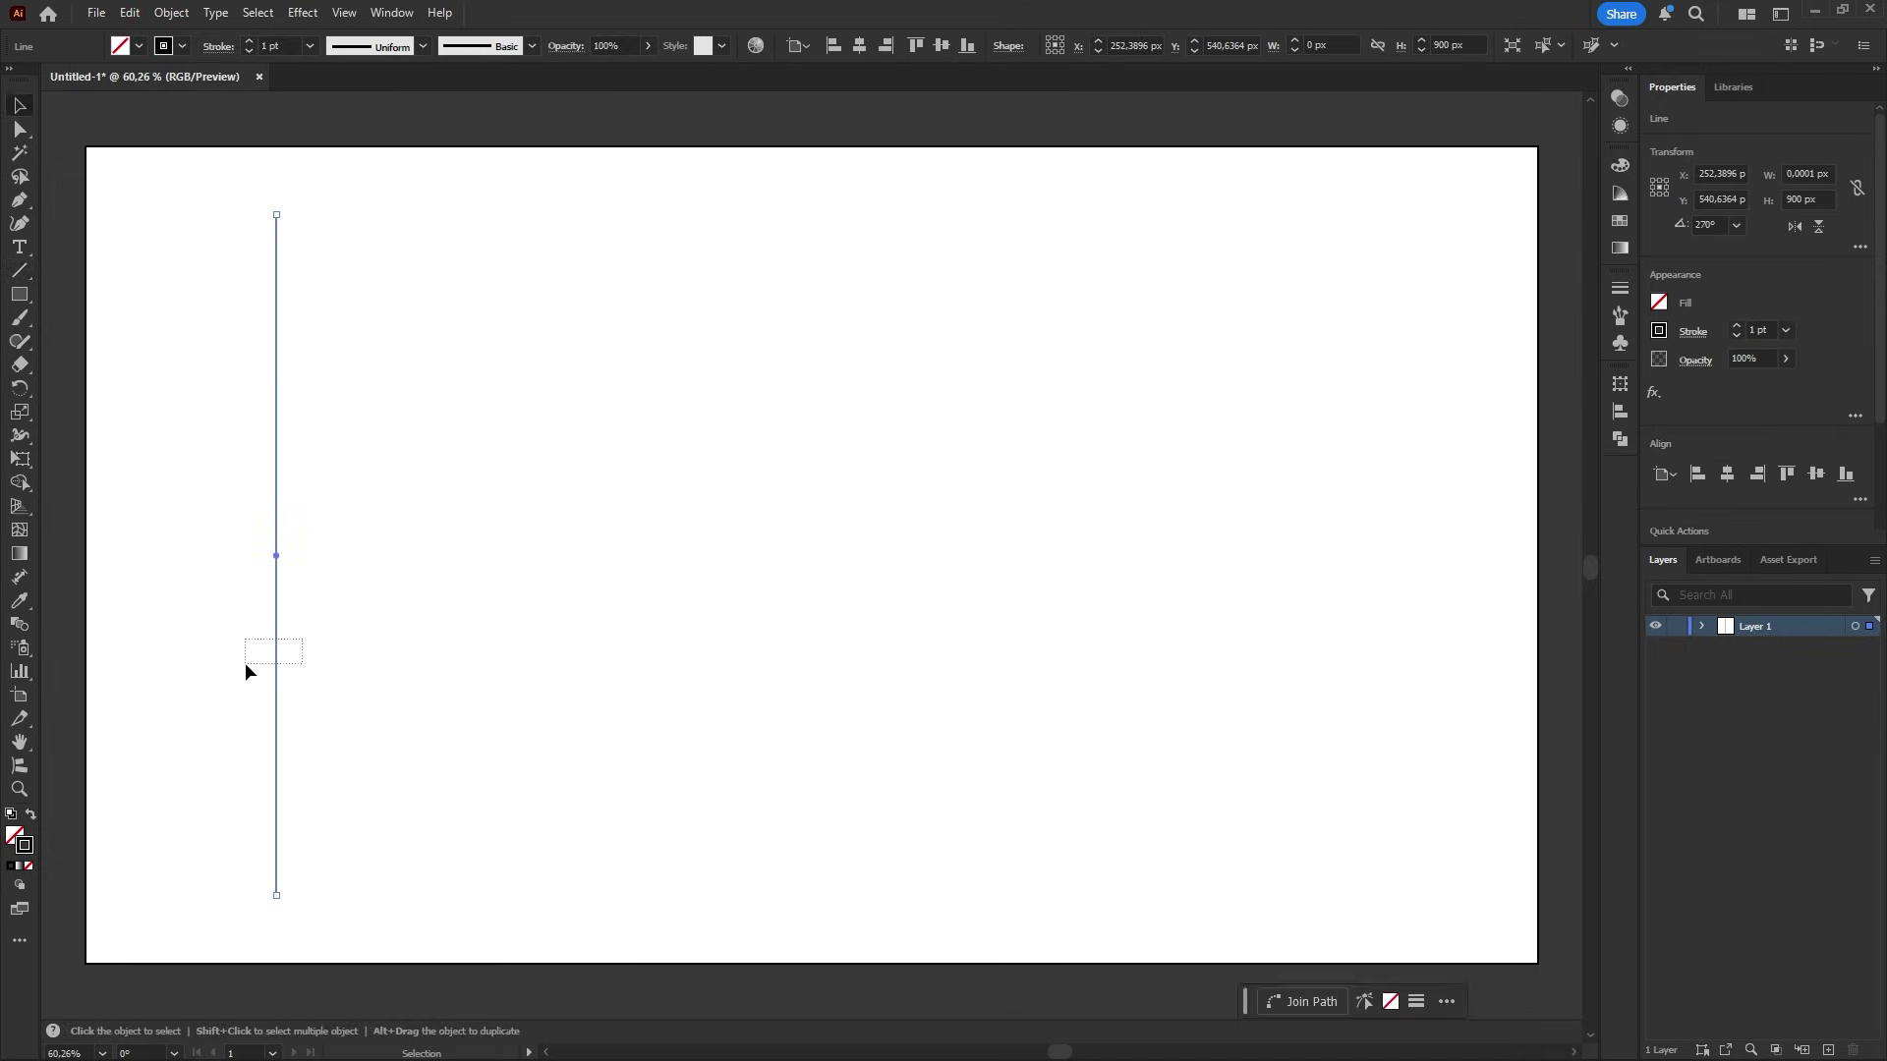
# Add the resto color theme from Libraries to the document swatches
pyautogui.click(1735, 88)
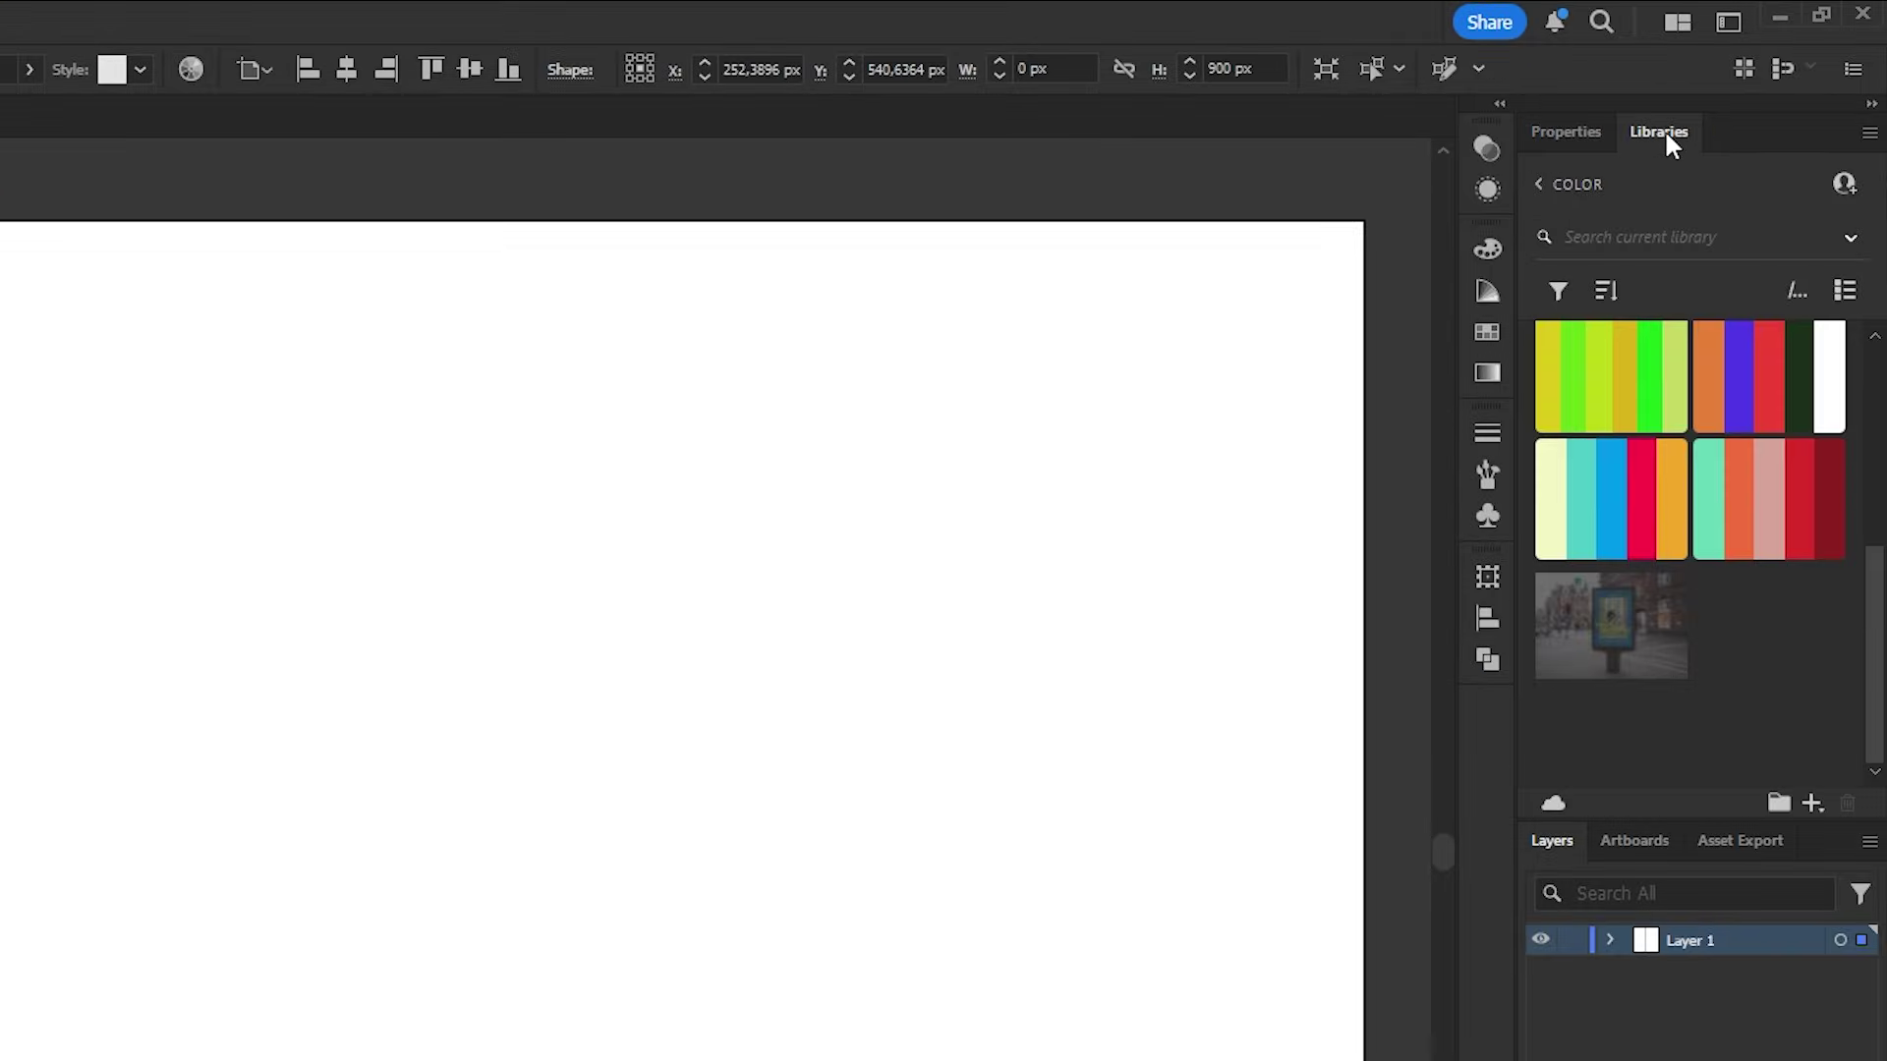
pyautogui.rightClick(1762, 502)
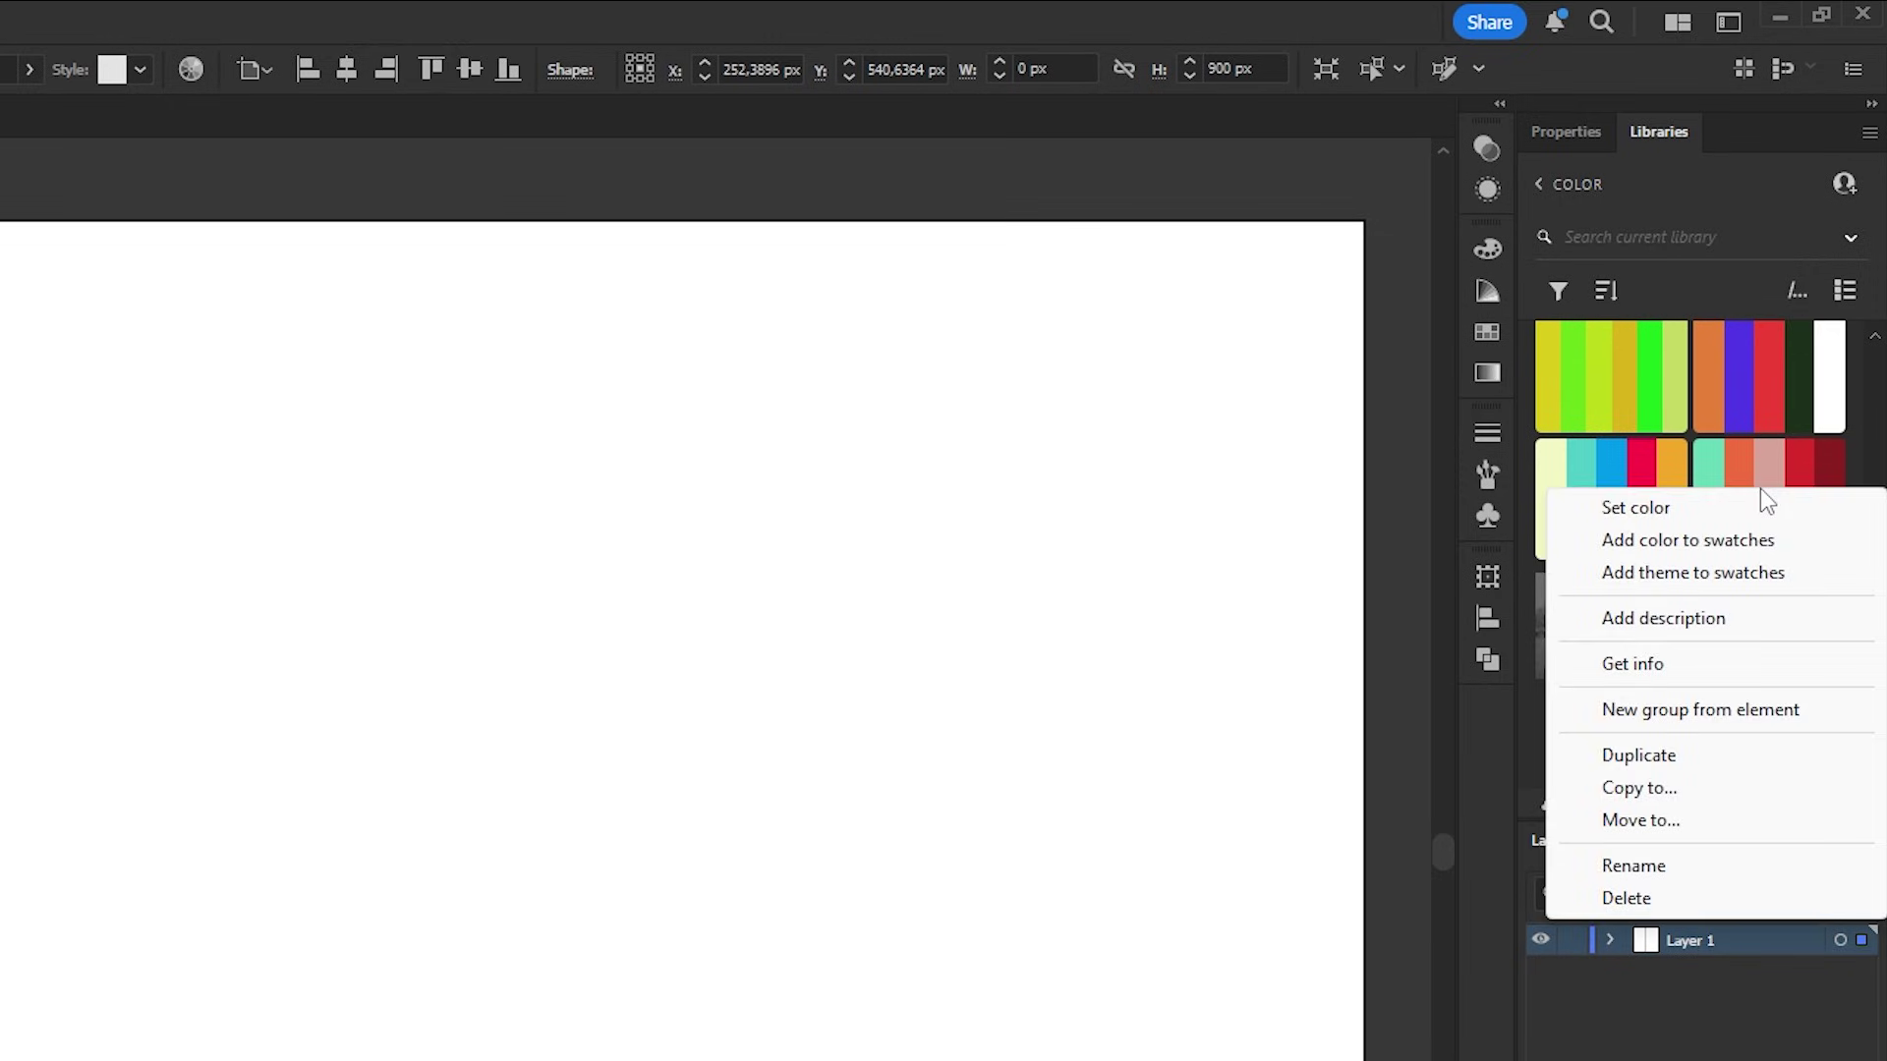
pyautogui.click(1743, 580)
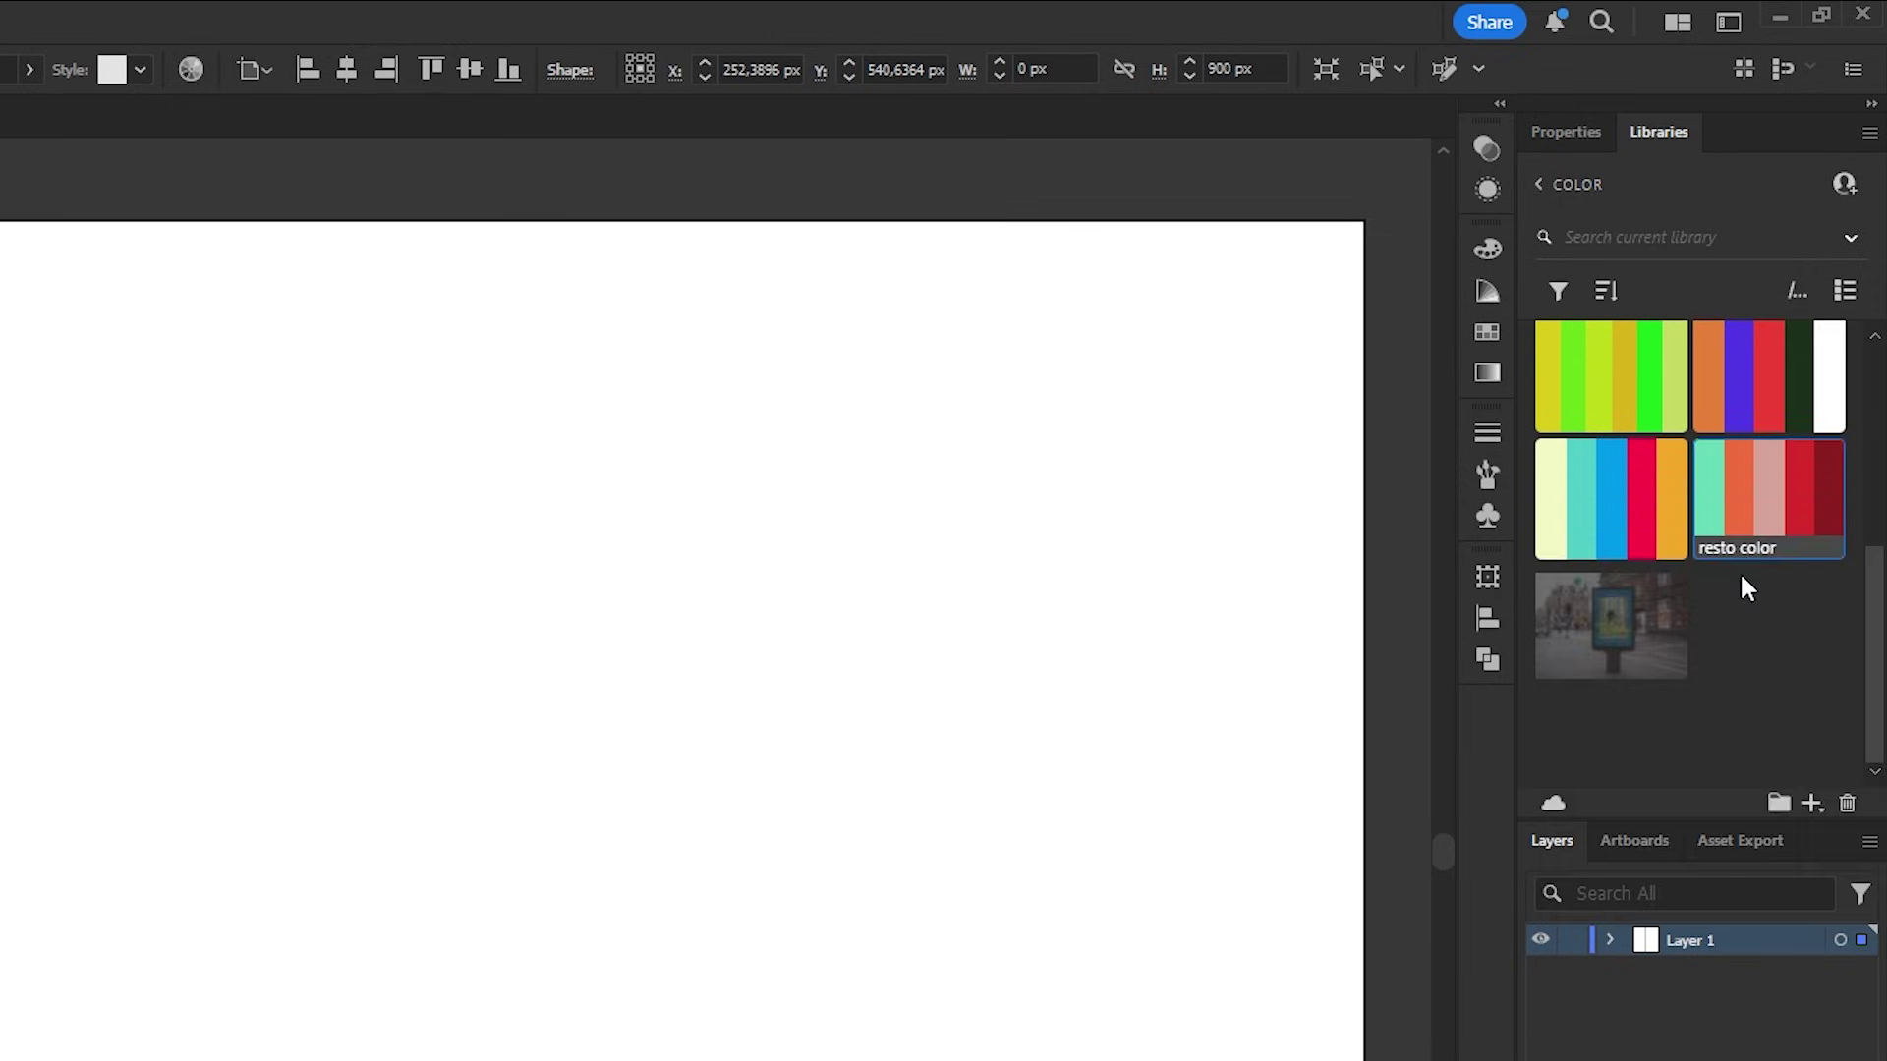
# Apply a gradient to the line's stroke with a mint first stop and an orange second stop
pyautogui.click(1486, 373)
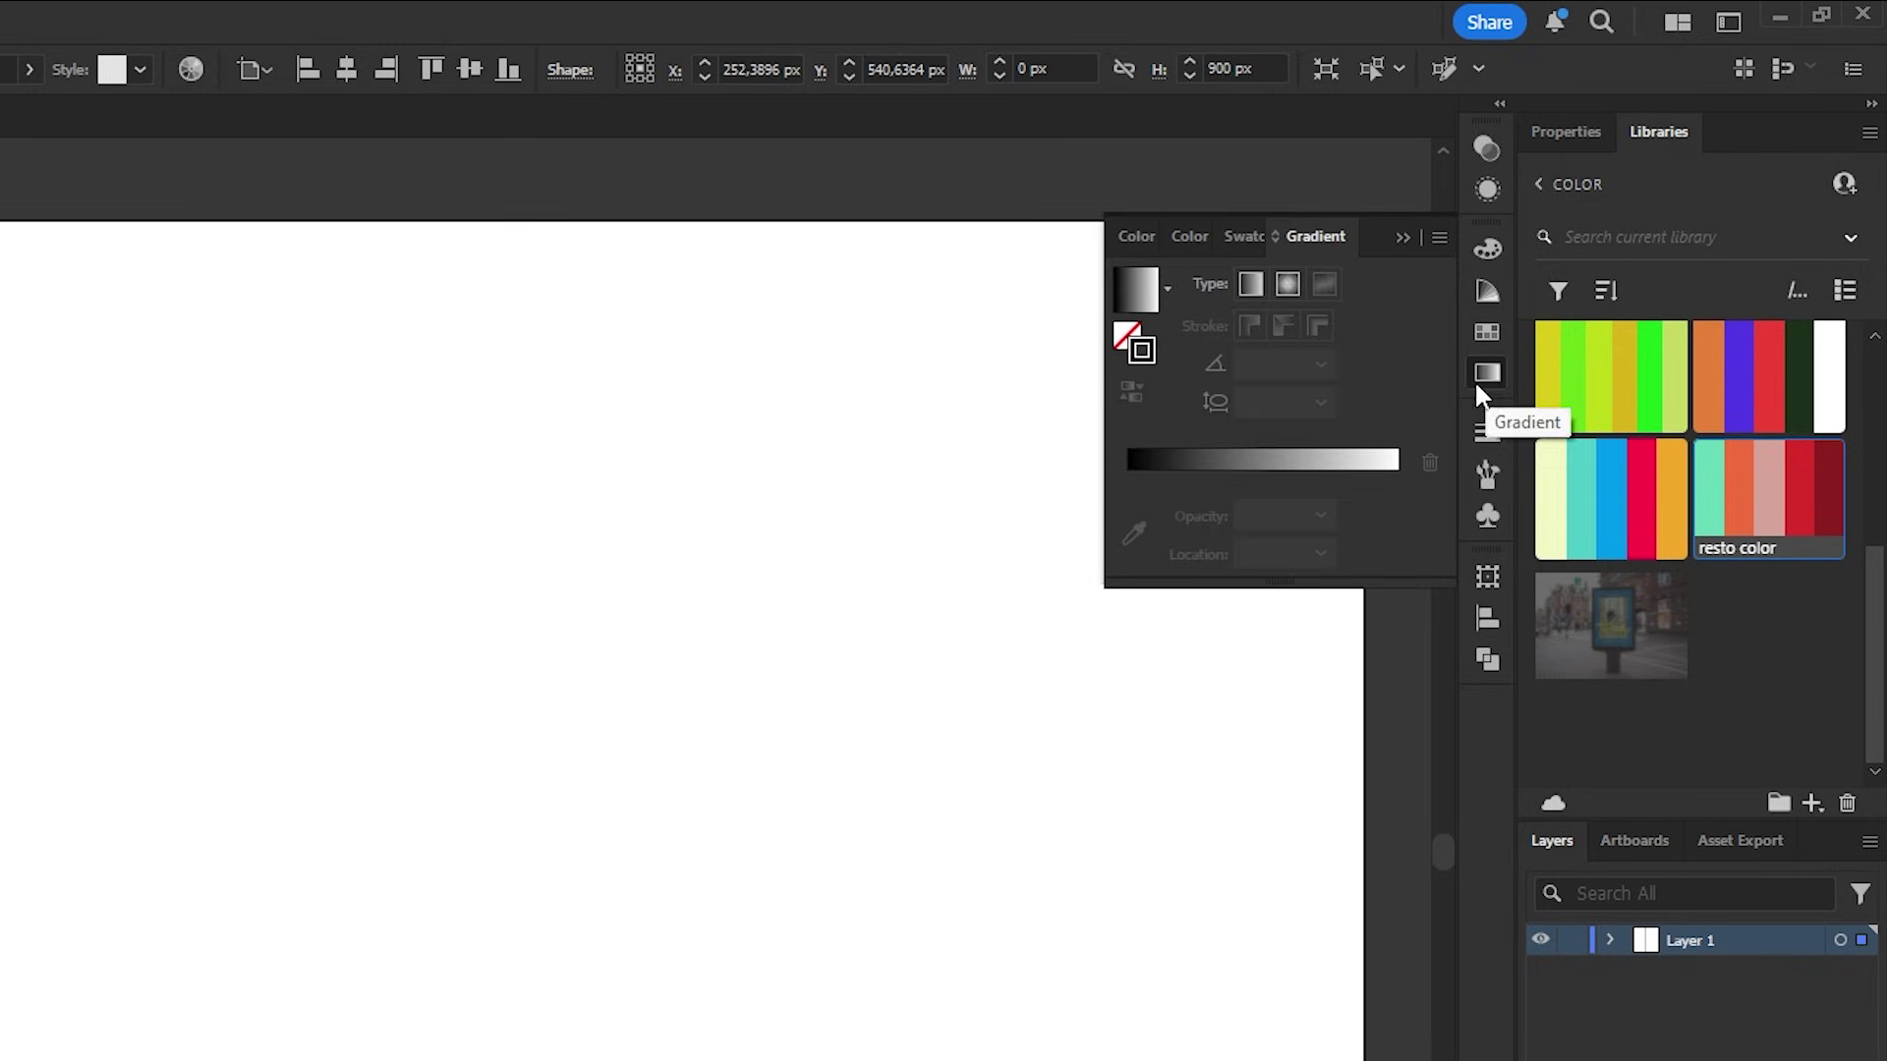
pyautogui.click(1152, 464)
pyautogui.doubleClick(1127, 514)
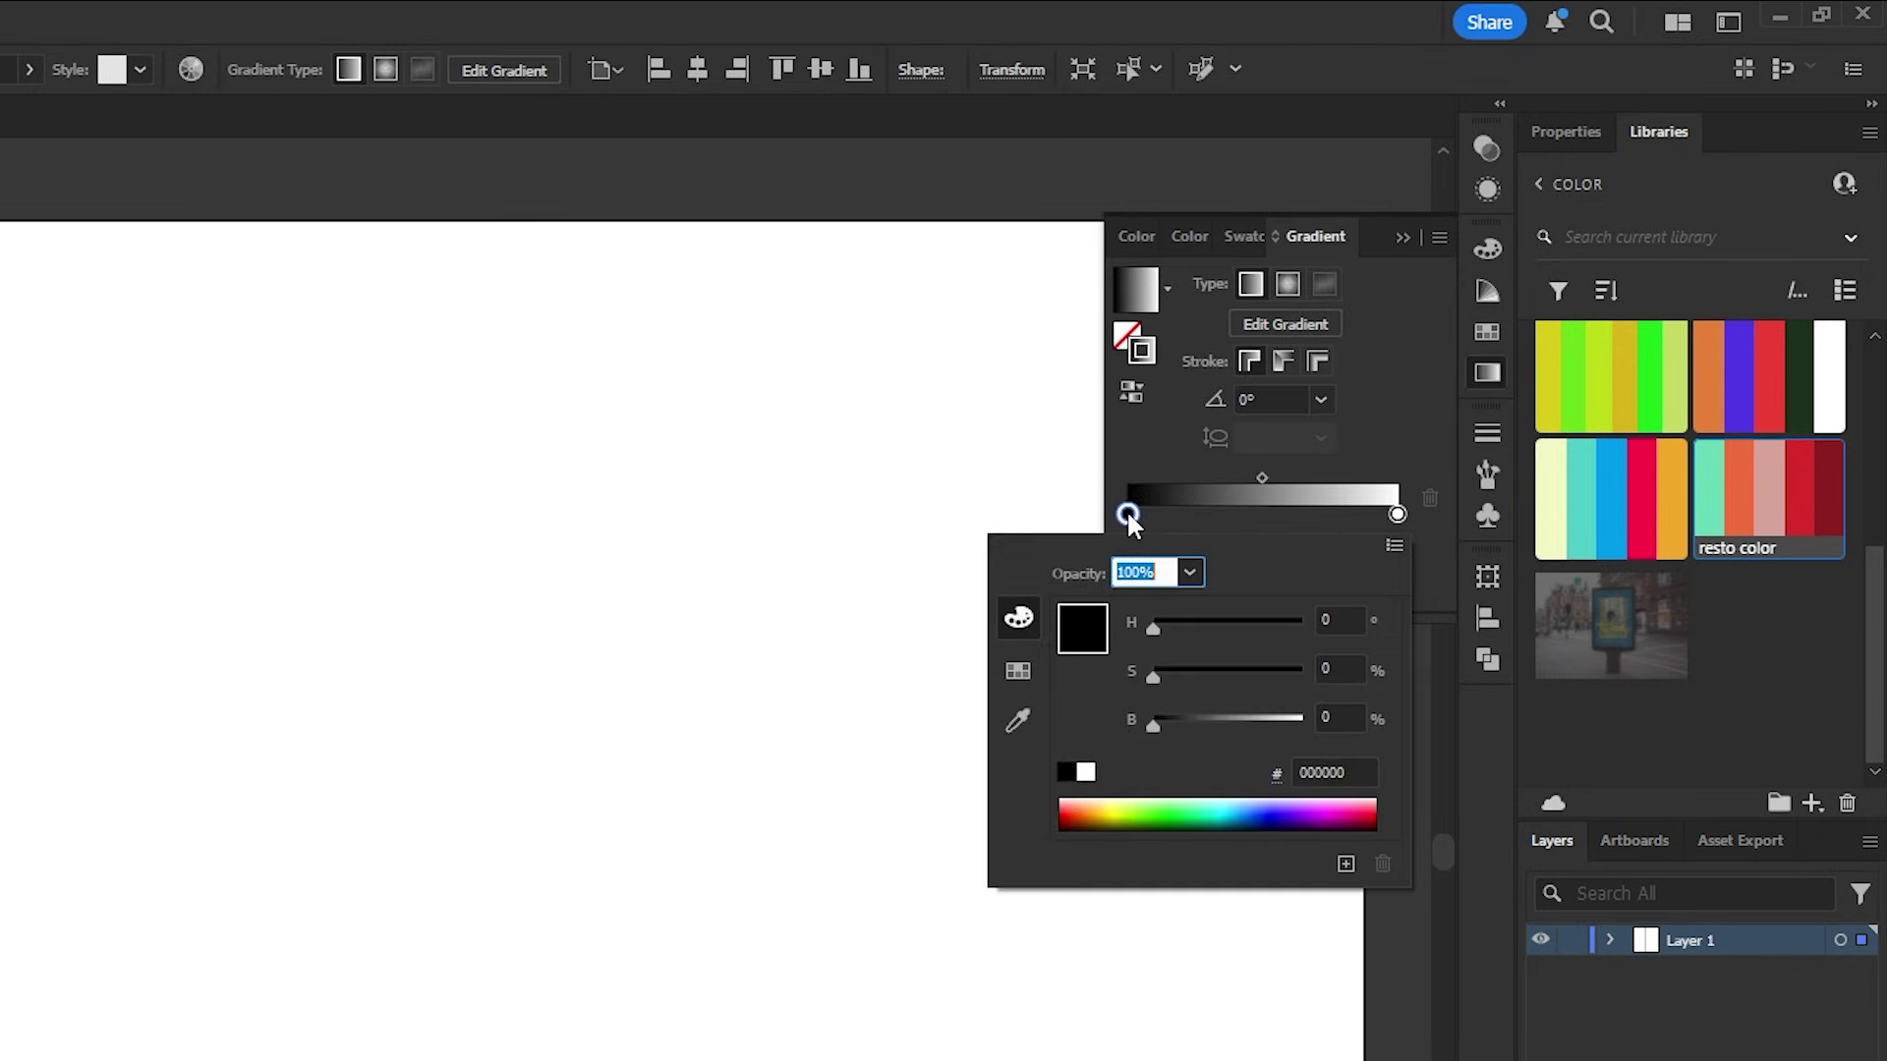
pyautogui.click(1019, 674)
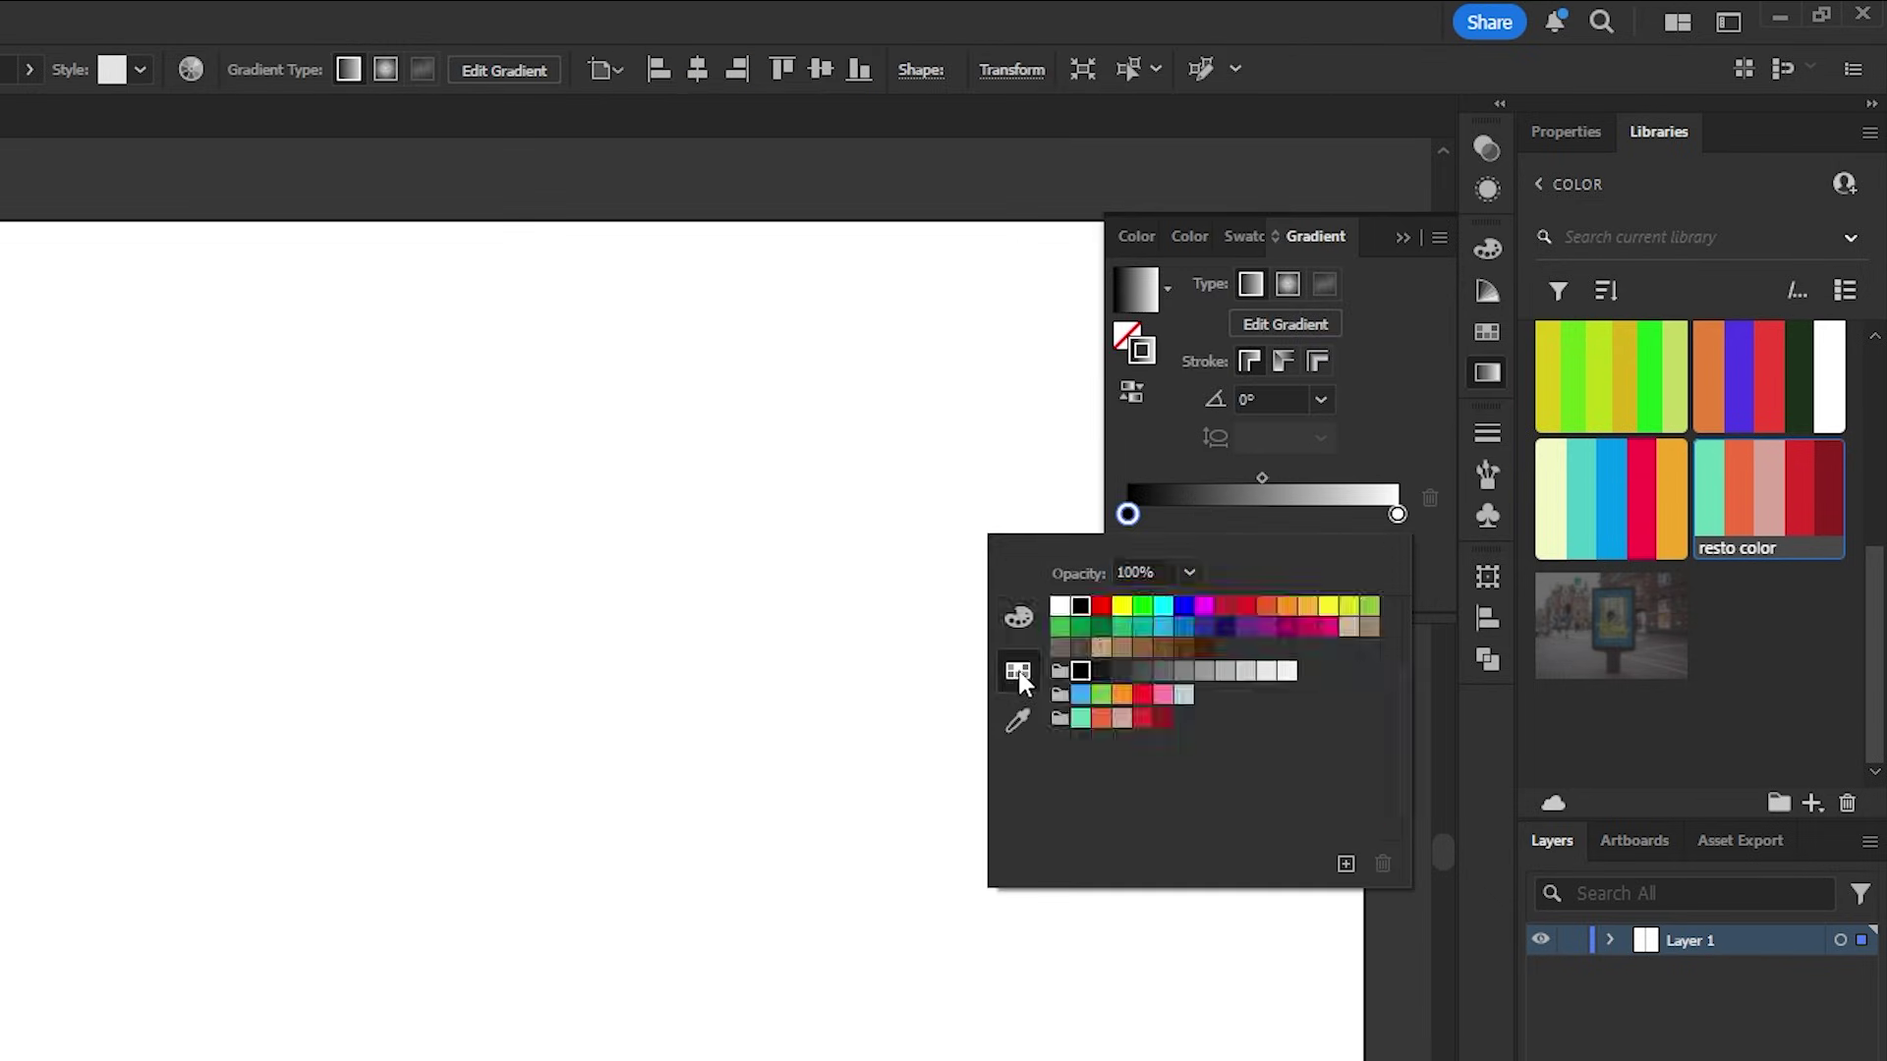
pyautogui.click(1081, 721)
pyautogui.click(1175, 514)
pyautogui.doubleClick(1175, 514)
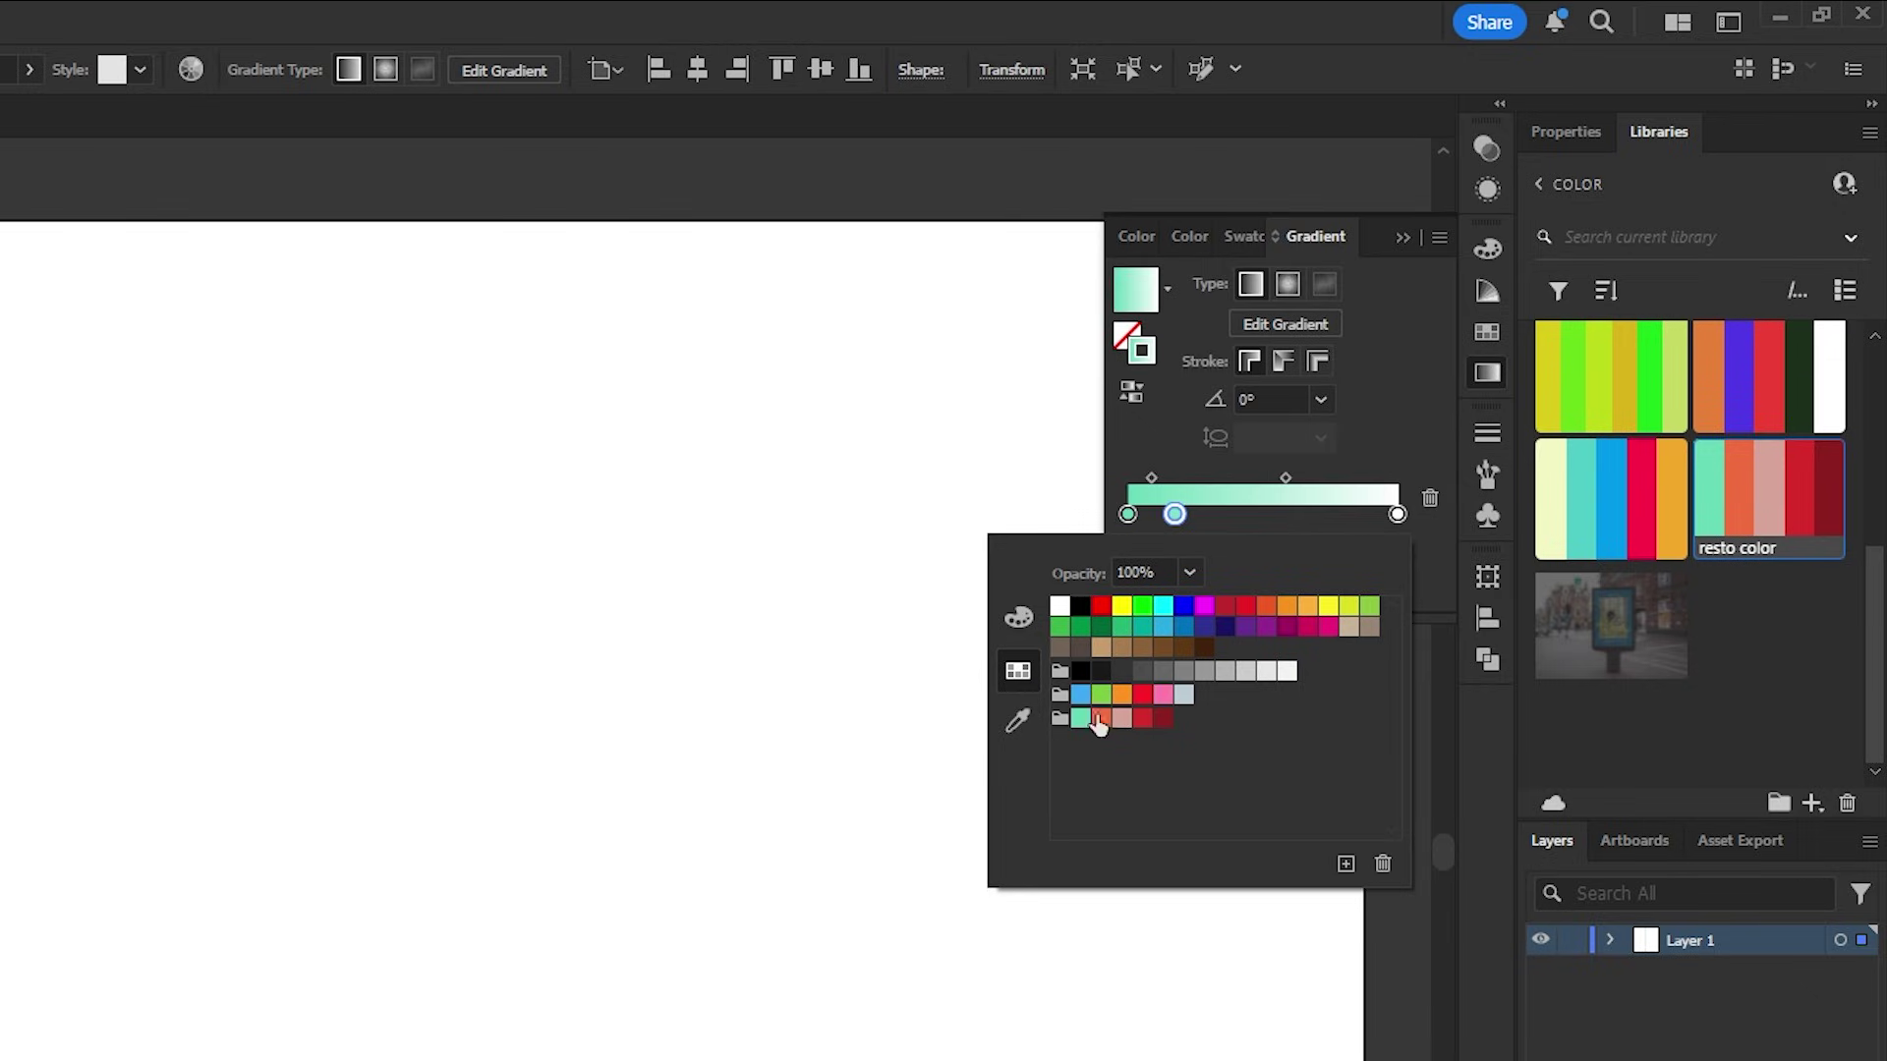
pyautogui.click(1099, 720)
# Add pink, red and dark red stops, move red to about 75.7%, and apply along stroke
pyautogui.click(1239, 514)
pyautogui.doubleClick(1239, 514)
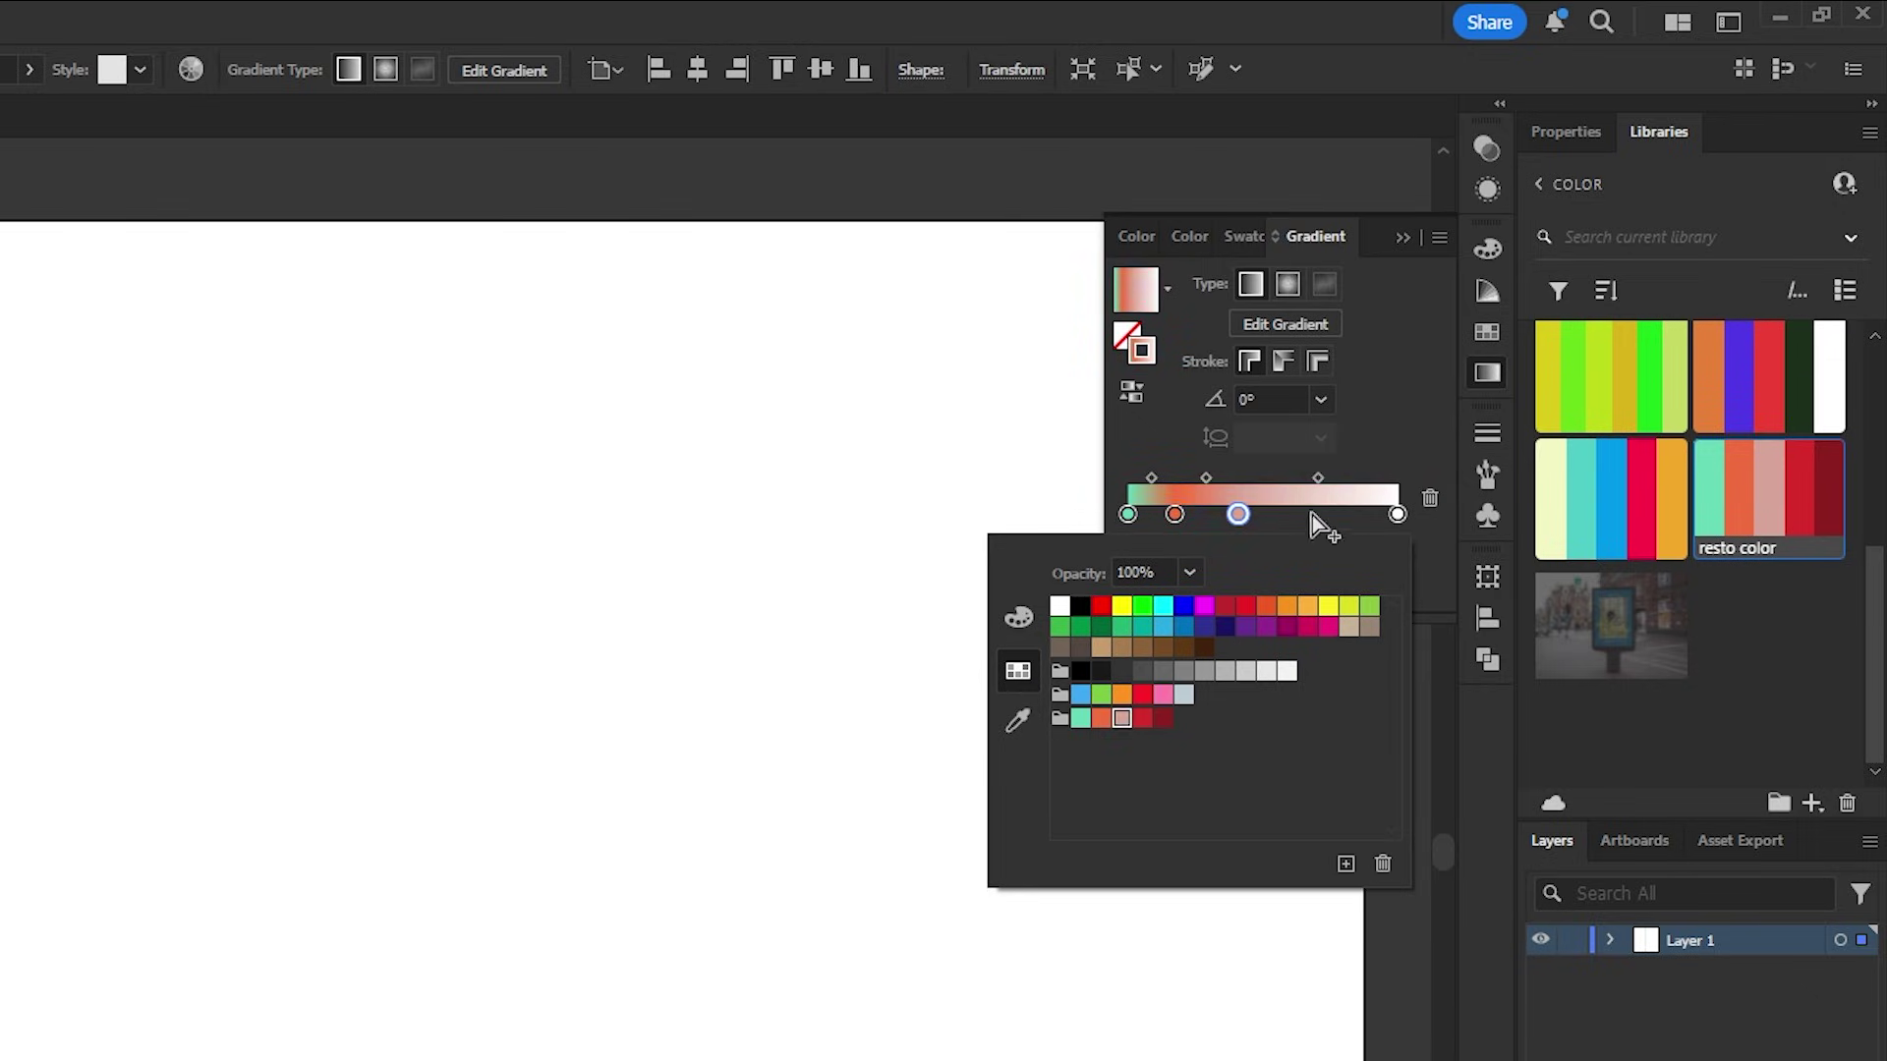
pyautogui.click(1311, 514)
pyautogui.doubleClick(1311, 514)
pyautogui.click(1142, 718)
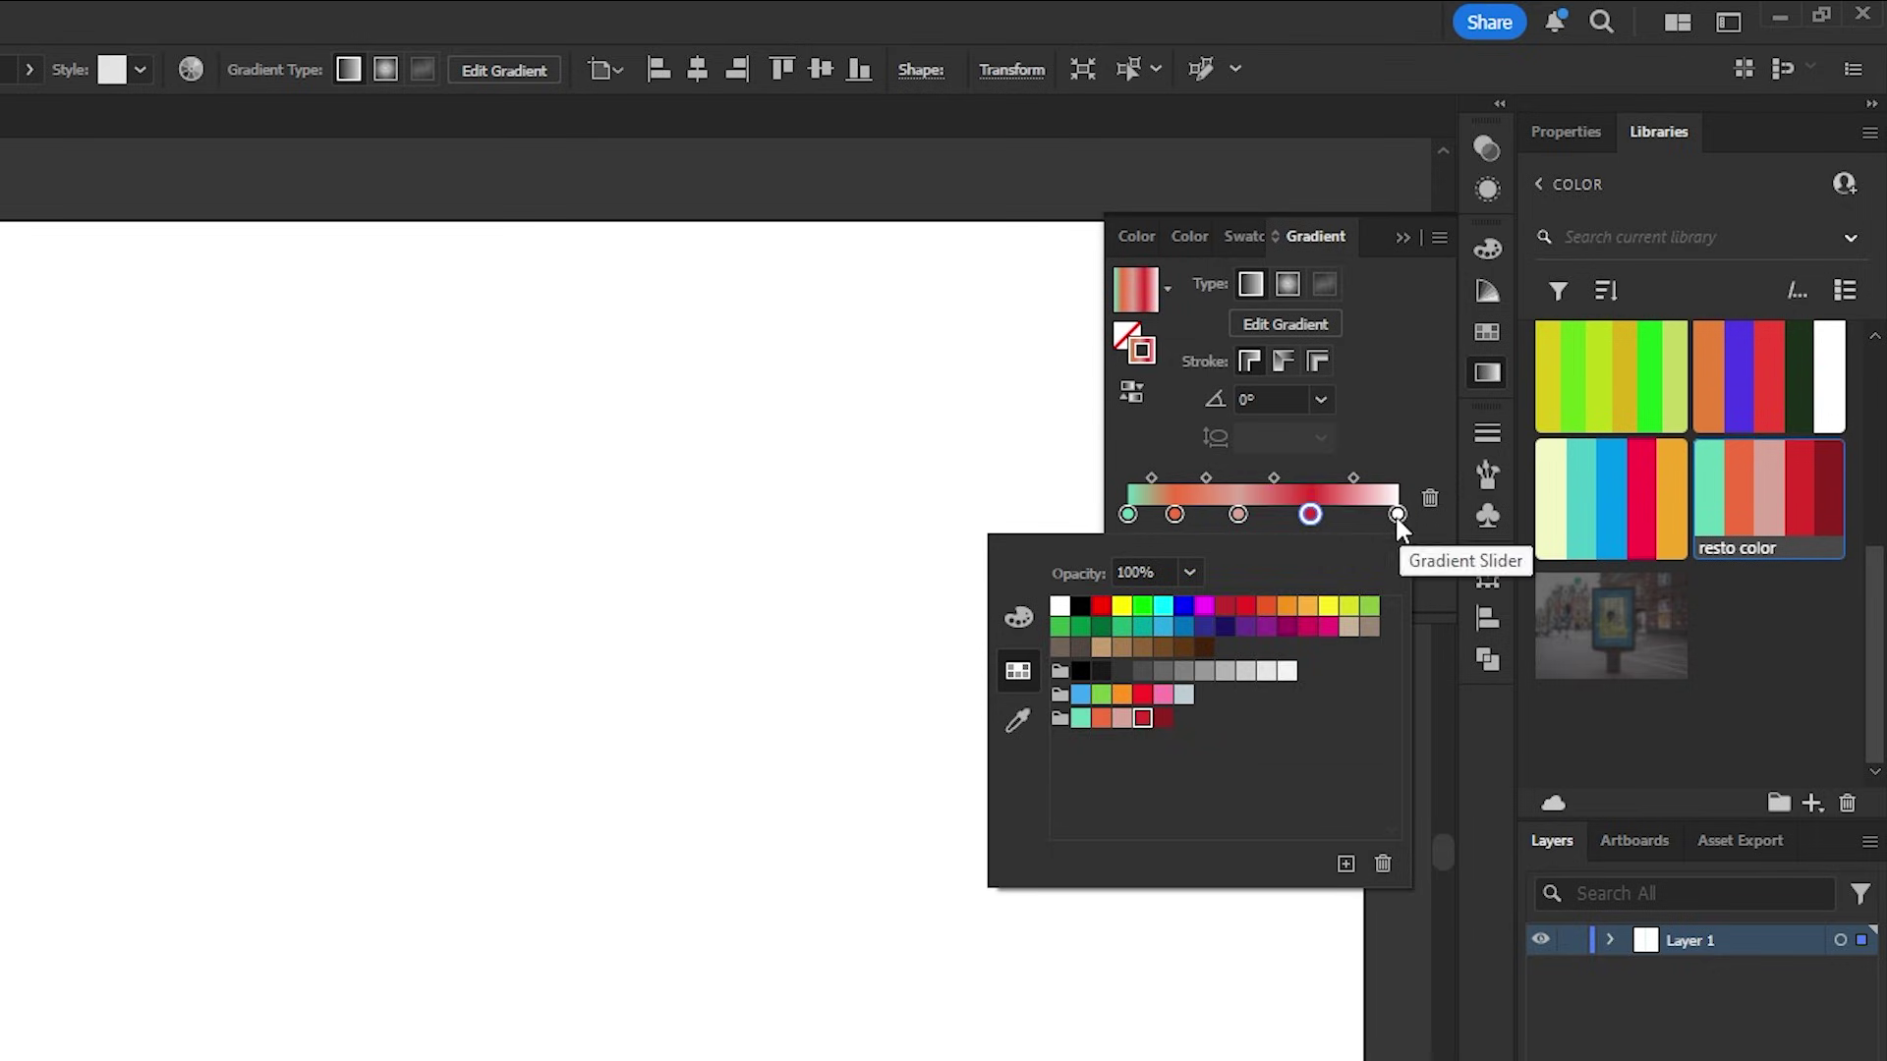
pyautogui.doubleClick(1398, 514)
pyautogui.click(1164, 718)
pyautogui.moveTo(1310, 514); pyautogui.dragTo(1331, 518)
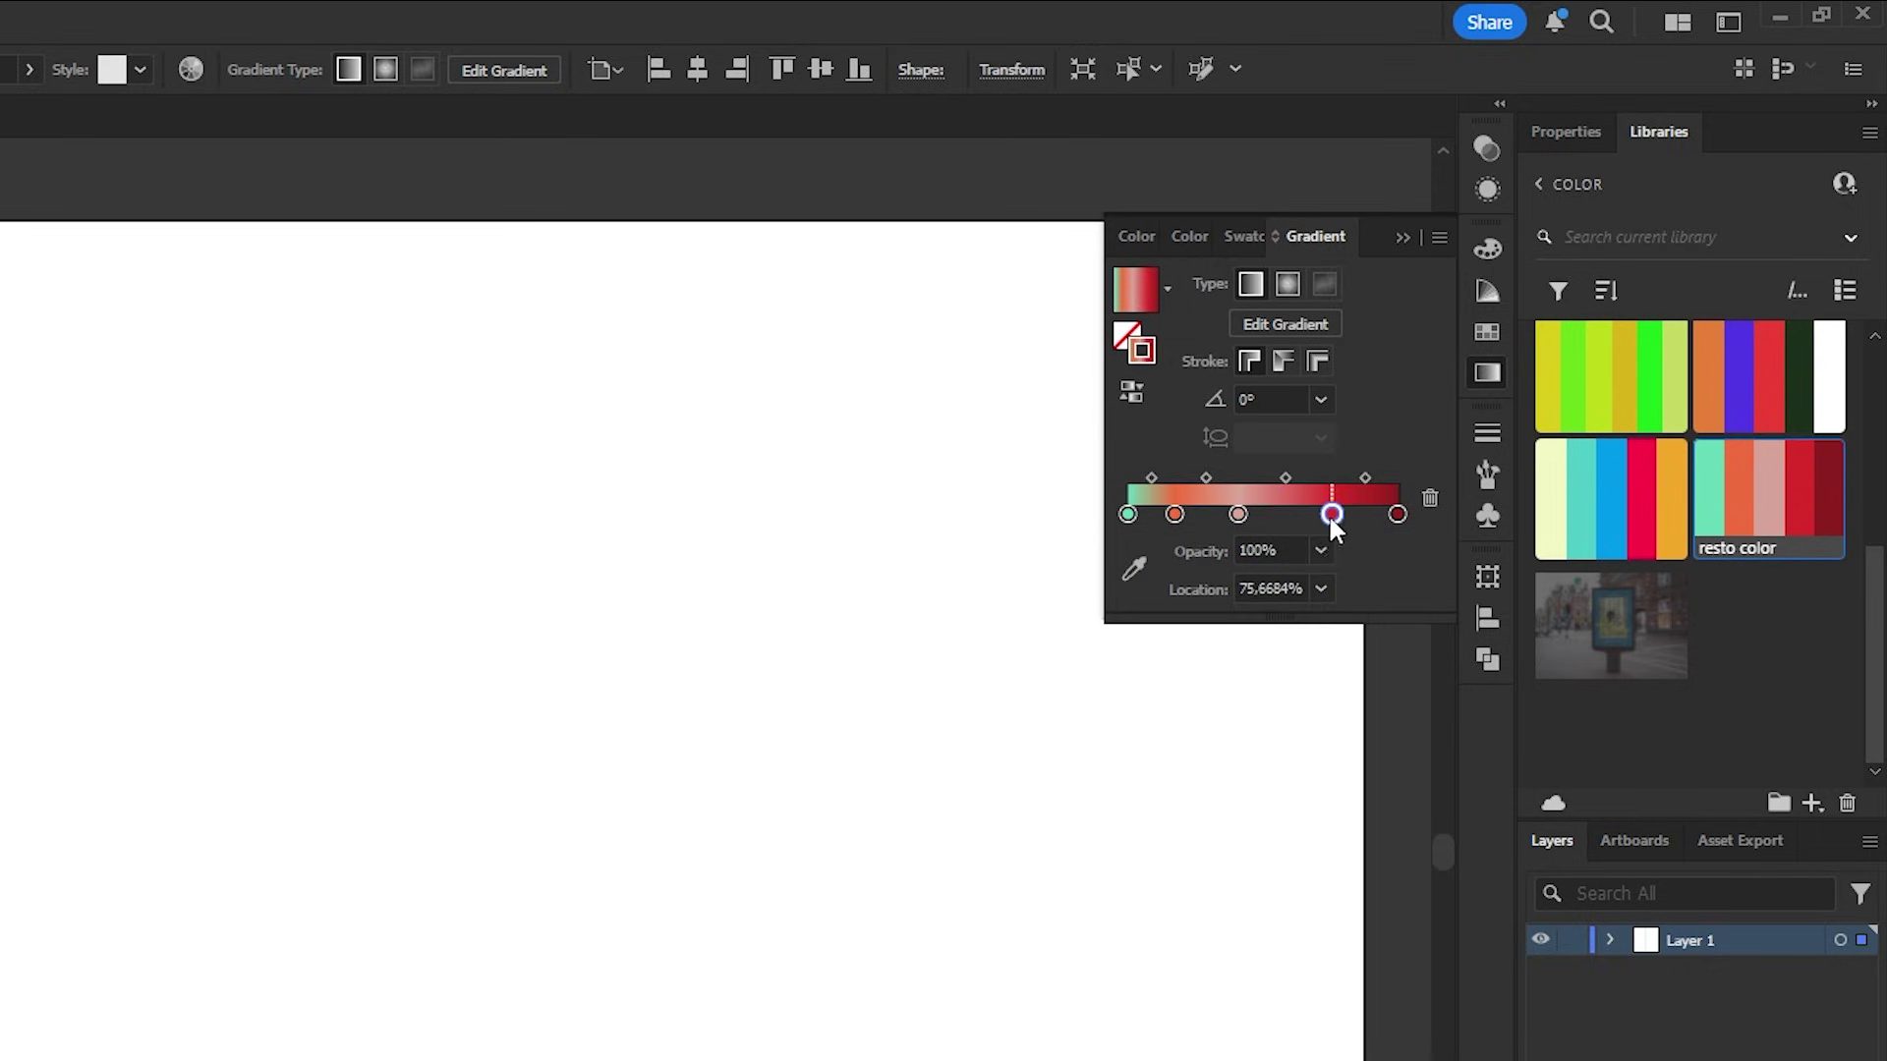
pyautogui.click(1283, 364)
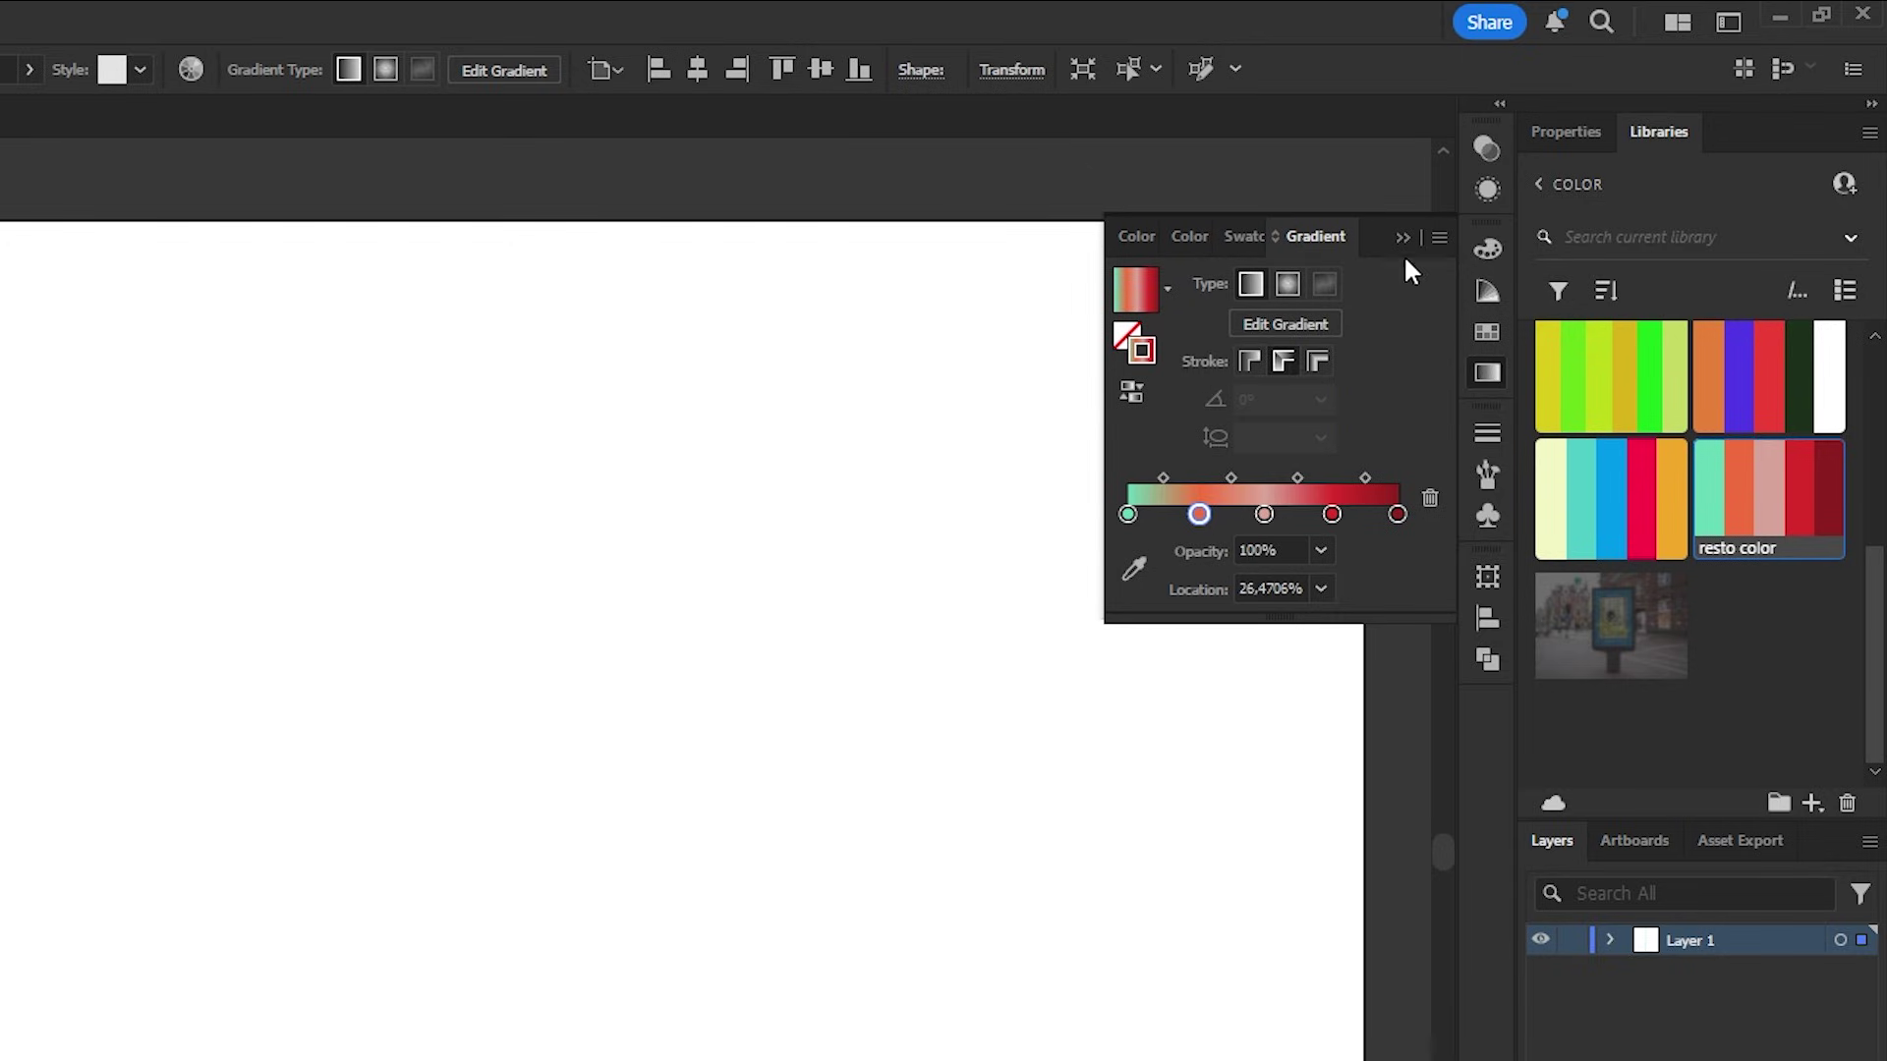
pyautogui.click(1402, 238)
# Copy the gradient line slightly to its right and select all the lines
pyautogui.scroll(6, 273, 575)
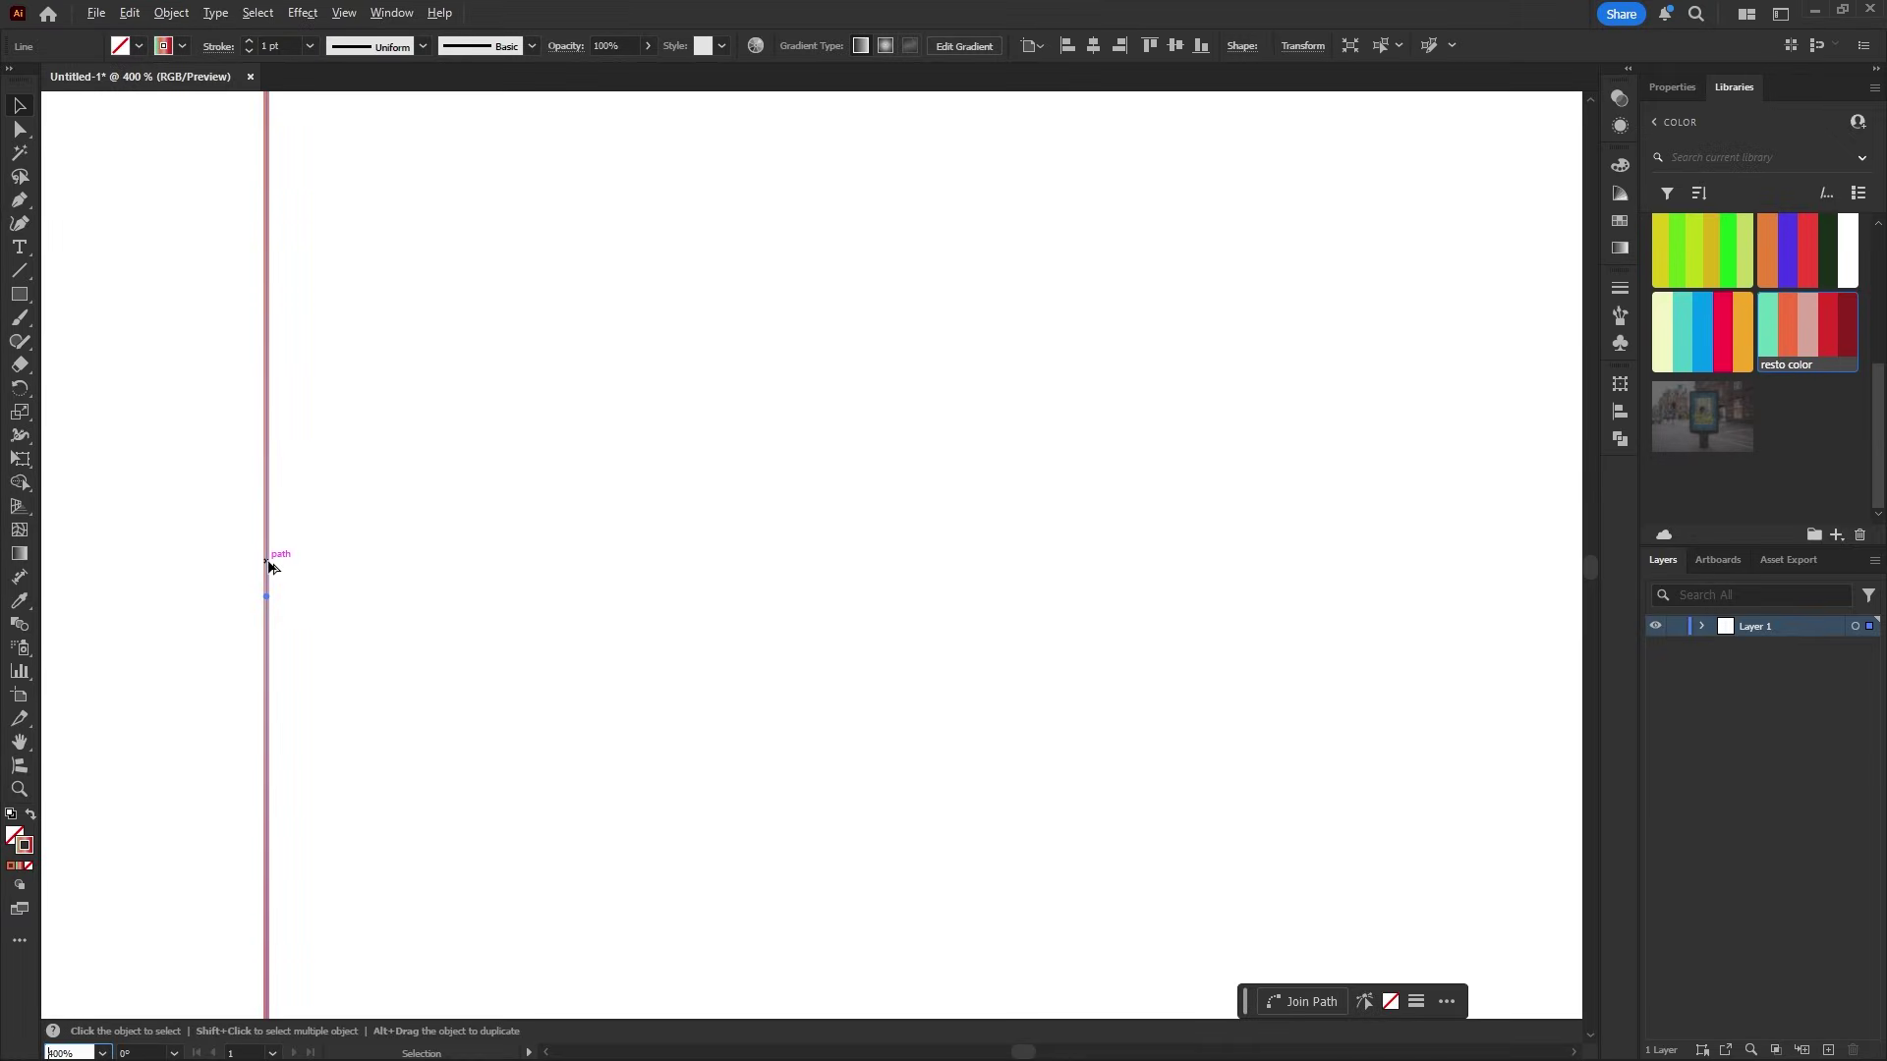
pyautogui.moveTo(268, 556); pyautogui.dragTo(281, 570)
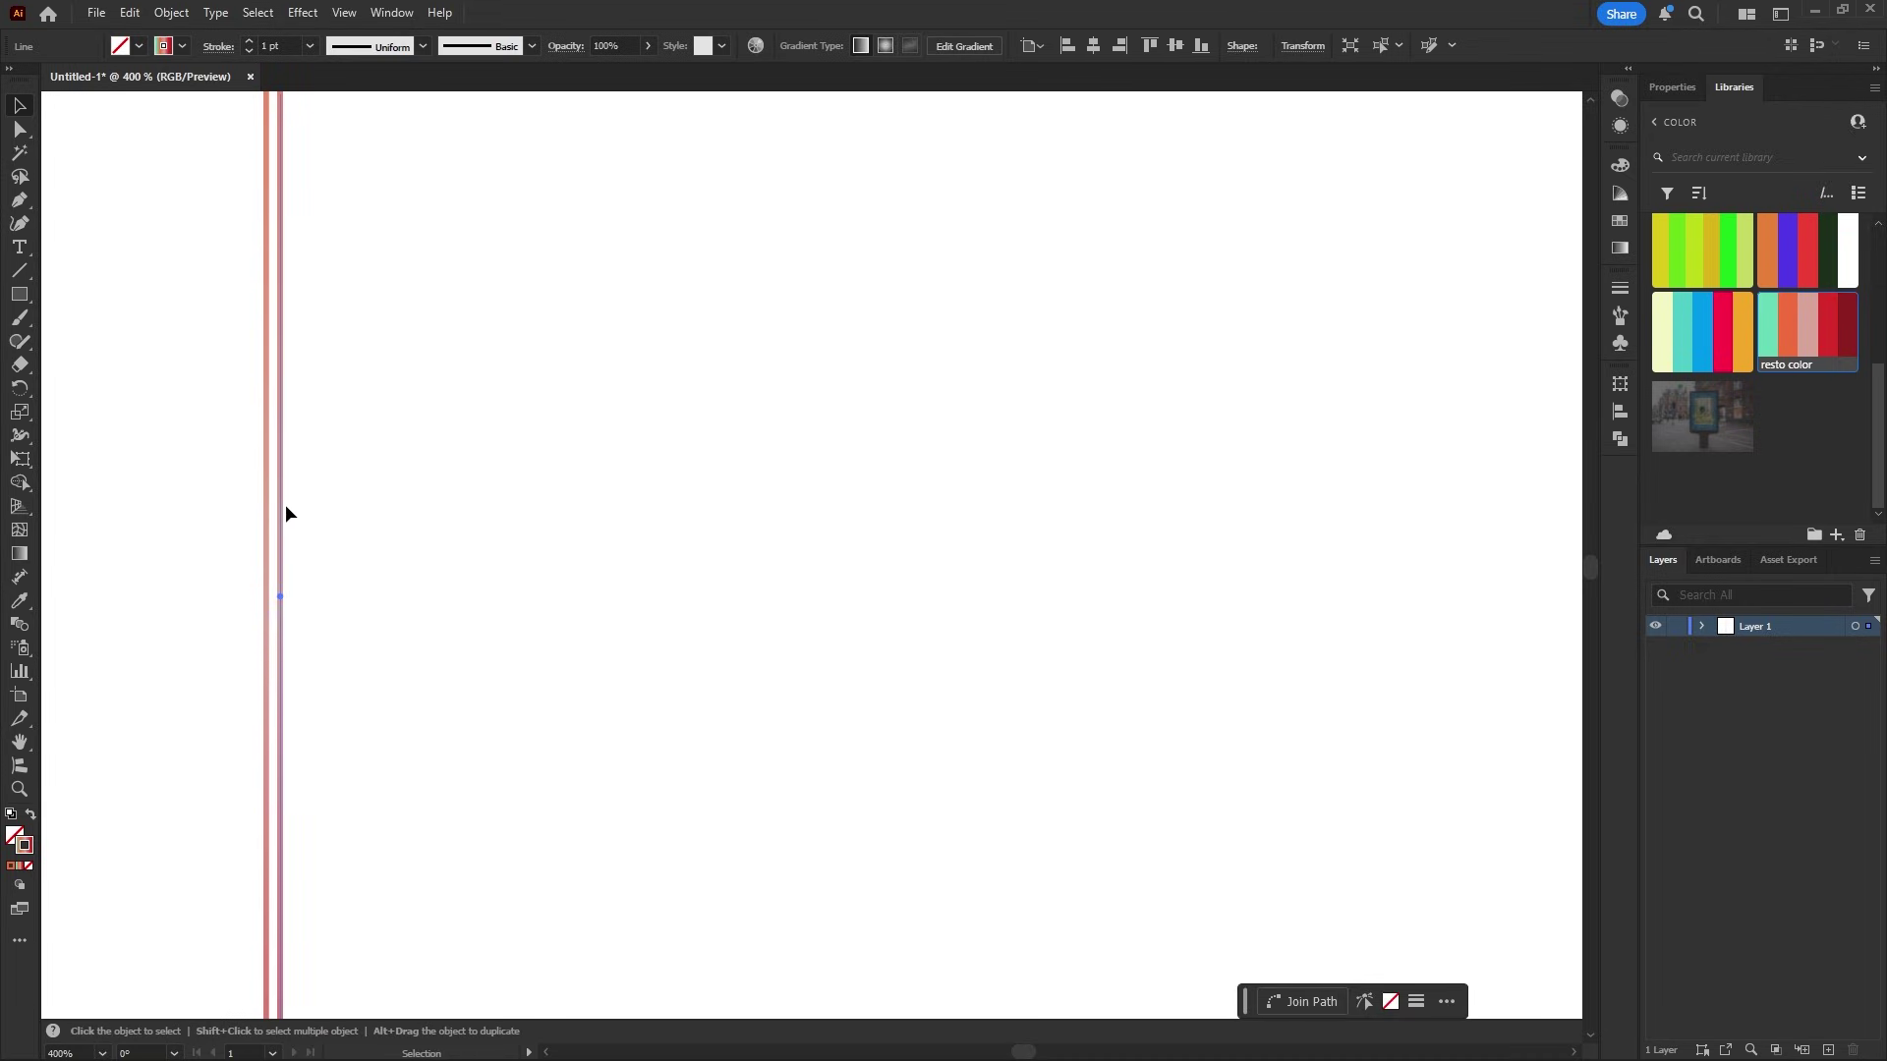
pyautogui.click(286, 513)
pyautogui.scroll(-6, 286, 513)
pyautogui.hotkey('ctrl', 'a')
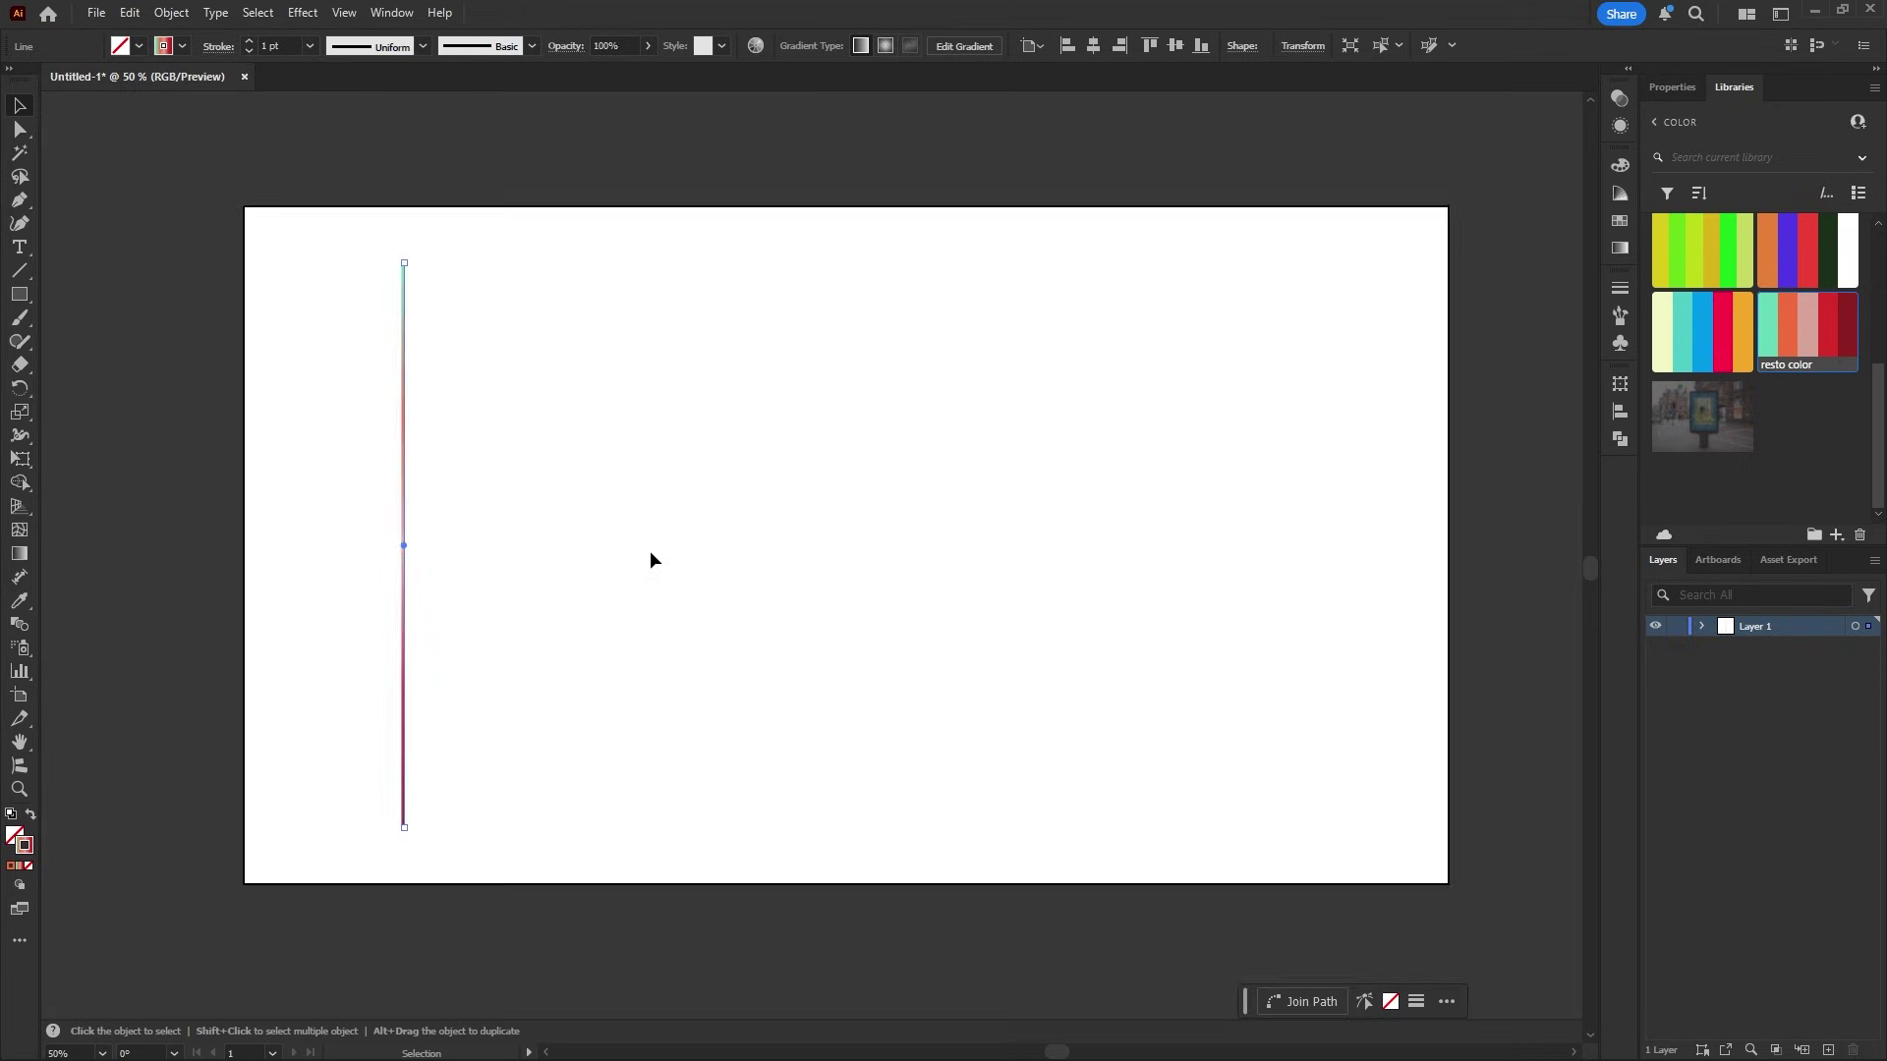
pyautogui.scroll(1, 651, 550)
# Repeat the duplication six times with Ctrl+D to build a wide band, then zoom out
pyautogui.hotkey('ctrl', 'd')
pyautogui.hotkey('ctrl', 'd')
pyautogui.hotkey('ctrl', 'd')
pyautogui.hotkey('ctrl', 'd')
pyautogui.hotkey('ctrl', 'd')
pyautogui.hotkey('ctrl', 'd')
pyautogui.hotkey('ctrl', 'd')
pyautogui.hotkey('ctrl', 'd')
pyautogui.hotkey('ctrl', 'd')
pyautogui.hotkey('ctrl', 'd')
pyautogui.hotkey('ctrl', 'd')
pyautogui.hotkey('ctrl', 'd')
pyautogui.hotkey('ctrl', 'd')
pyautogui.hotkey('ctrl', 'd')
pyautogui.hotkey('ctrl', 'd')
pyautogui.hotkey('ctrl', 'd')
pyautogui.hotkey('ctrl', 'd')
pyautogui.hotkey('ctrl', 'd')
pyautogui.hotkey('ctrl', 'd')
pyautogui.hotkey('ctrl', 'd')
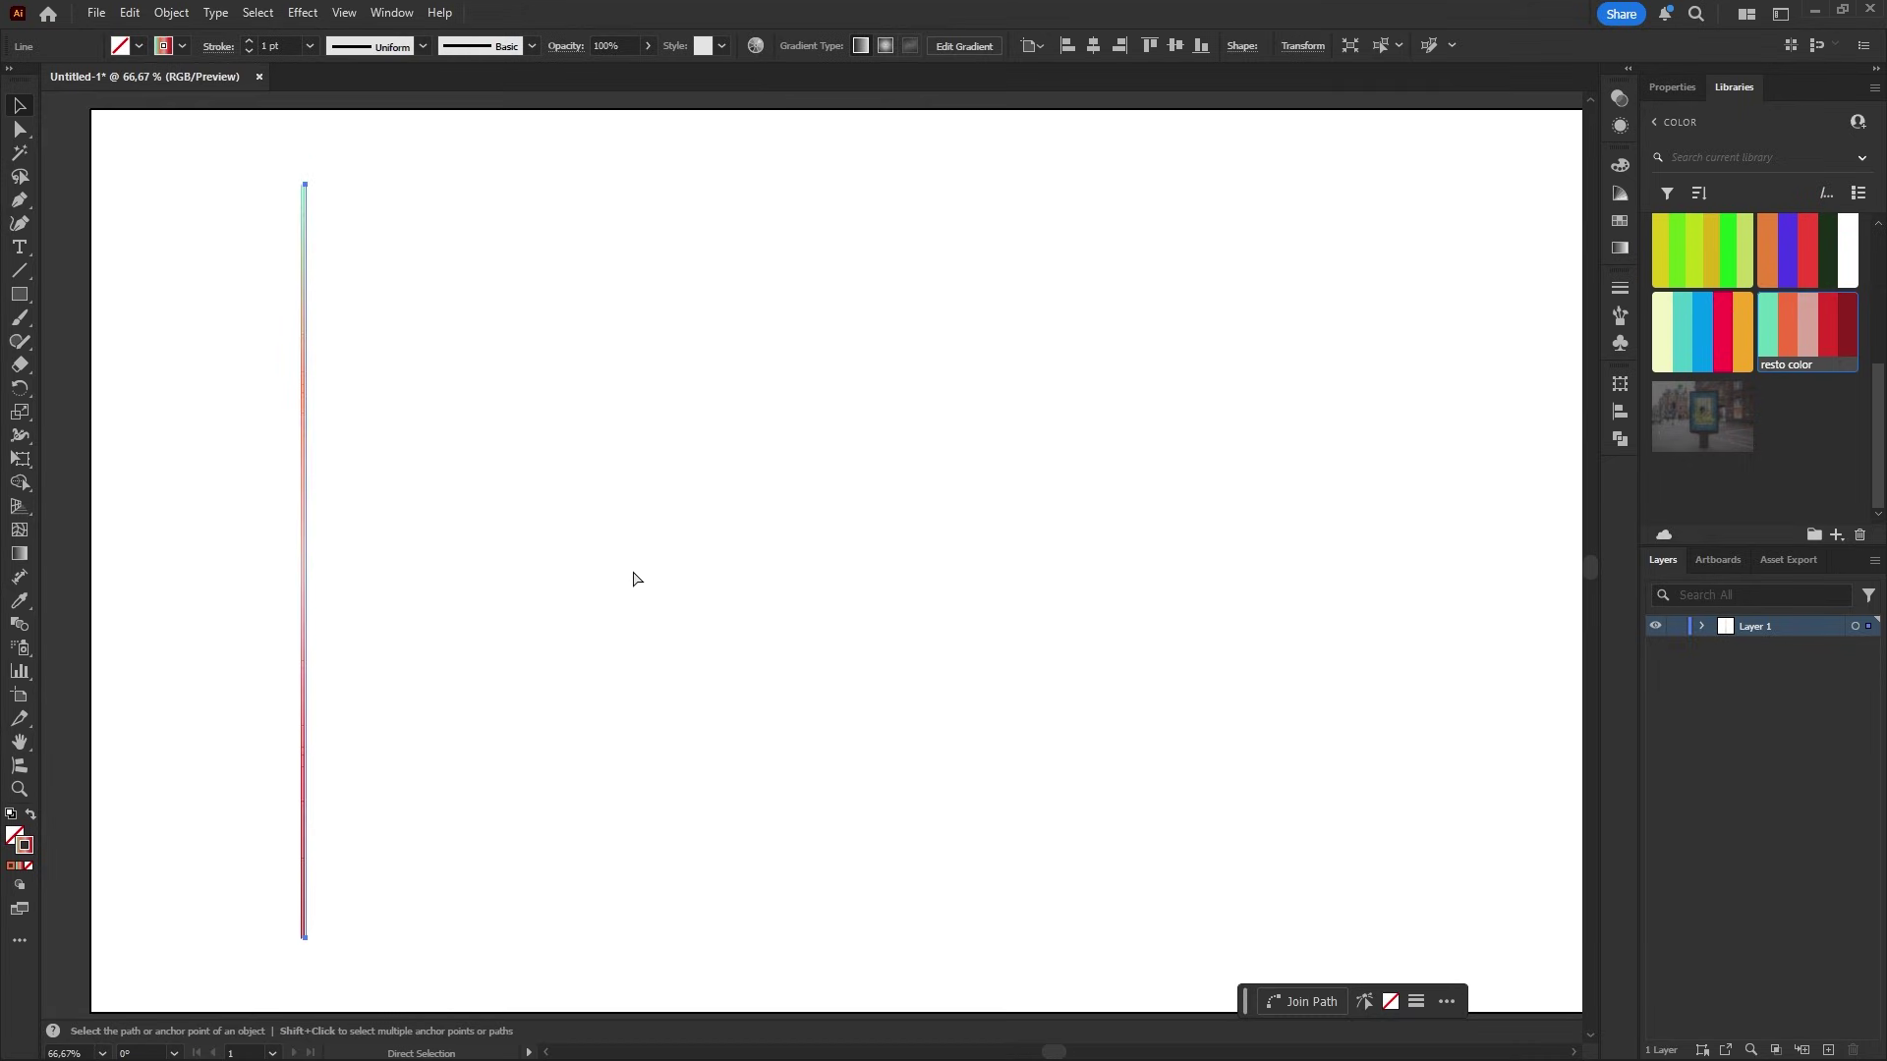
pyautogui.hotkey('ctrl', 'd')
pyautogui.hotkey('ctrl', 'd')
pyautogui.hotkey('ctrl', 'd')
pyautogui.hotkey('ctrl', 'd')
pyautogui.hotkey('ctrl', 'd')
pyautogui.hotkey('ctrl', 'd')
pyautogui.hotkey('ctrl', 'd')
pyautogui.hotkey('ctrl', 'd')
pyautogui.hotkey('ctrl', 'd')
pyautogui.hotkey('ctrl', 'd')
pyautogui.hotkey('ctrl', 'd')
pyautogui.hotkey('ctrl', 'd')
pyautogui.hotkey('ctrl', 'd')
pyautogui.hotkey('ctrl', 'd')
pyautogui.hotkey('ctrl', 'd')
pyautogui.hotkey('ctrl', 'd')
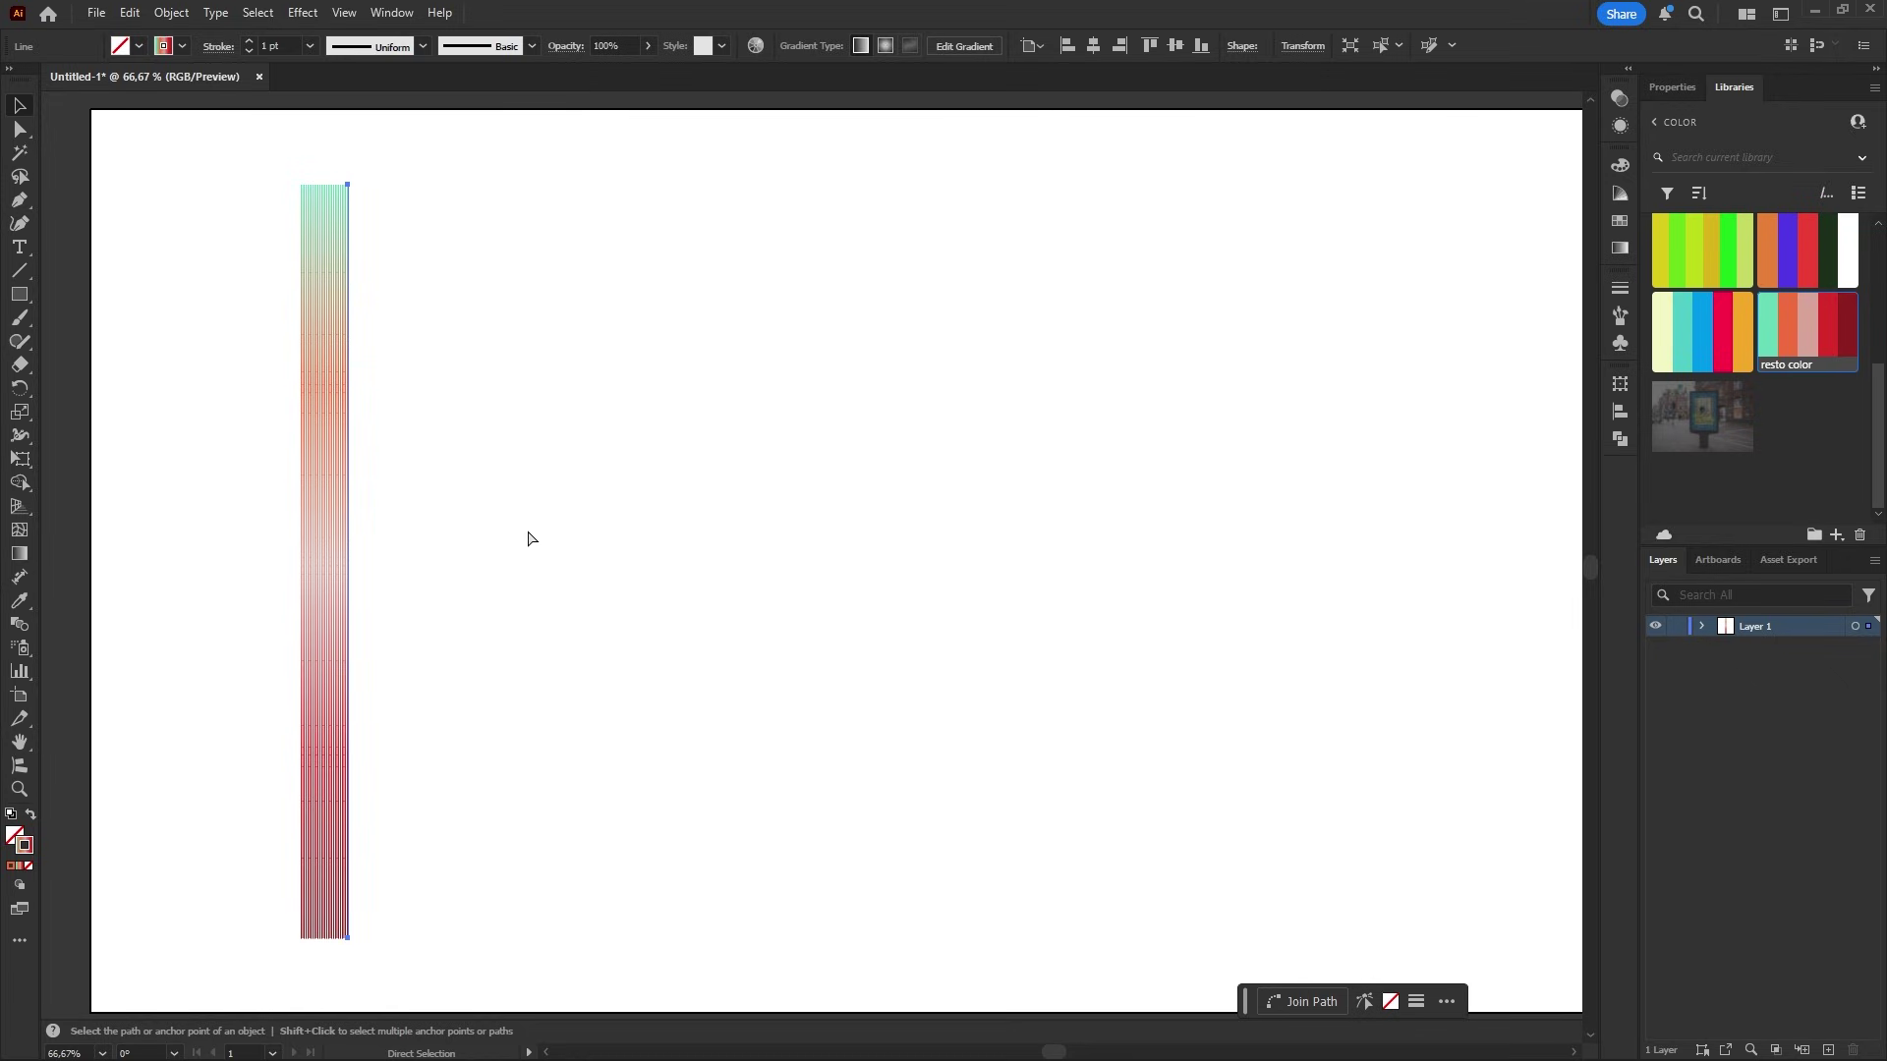
pyautogui.hotkey('ctrl', 'd')
pyautogui.hotkey('ctrl', 'd')
pyautogui.hotkey('ctrl', 'd')
pyautogui.hotkey('ctrl', 'd')
pyautogui.hotkey('ctrl', 'd')
pyautogui.hotkey('ctrl', 'd')
pyautogui.hotkey('ctrl', 'd')
pyautogui.hotkey('ctrl', 'd')
pyautogui.hotkey('ctrl', 'd')
pyautogui.hotkey('ctrl', 'd')
pyautogui.hotkey('ctrl', 'd')
pyautogui.hotkey('ctrl', 'd')
pyautogui.hotkey('ctrl', 'd')
pyautogui.hotkey('ctrl', 'd')
pyautogui.hotkey('ctrl', 'd')
pyautogui.hotkey('ctrl', 'd')
pyautogui.hotkey('ctrl', 'd')
pyautogui.hotkey('ctrl', 'd')
pyautogui.hotkey('ctrl', 'd')
pyautogui.hotkey('ctrl', 'd')
pyautogui.hscroll(4, 556, 573)
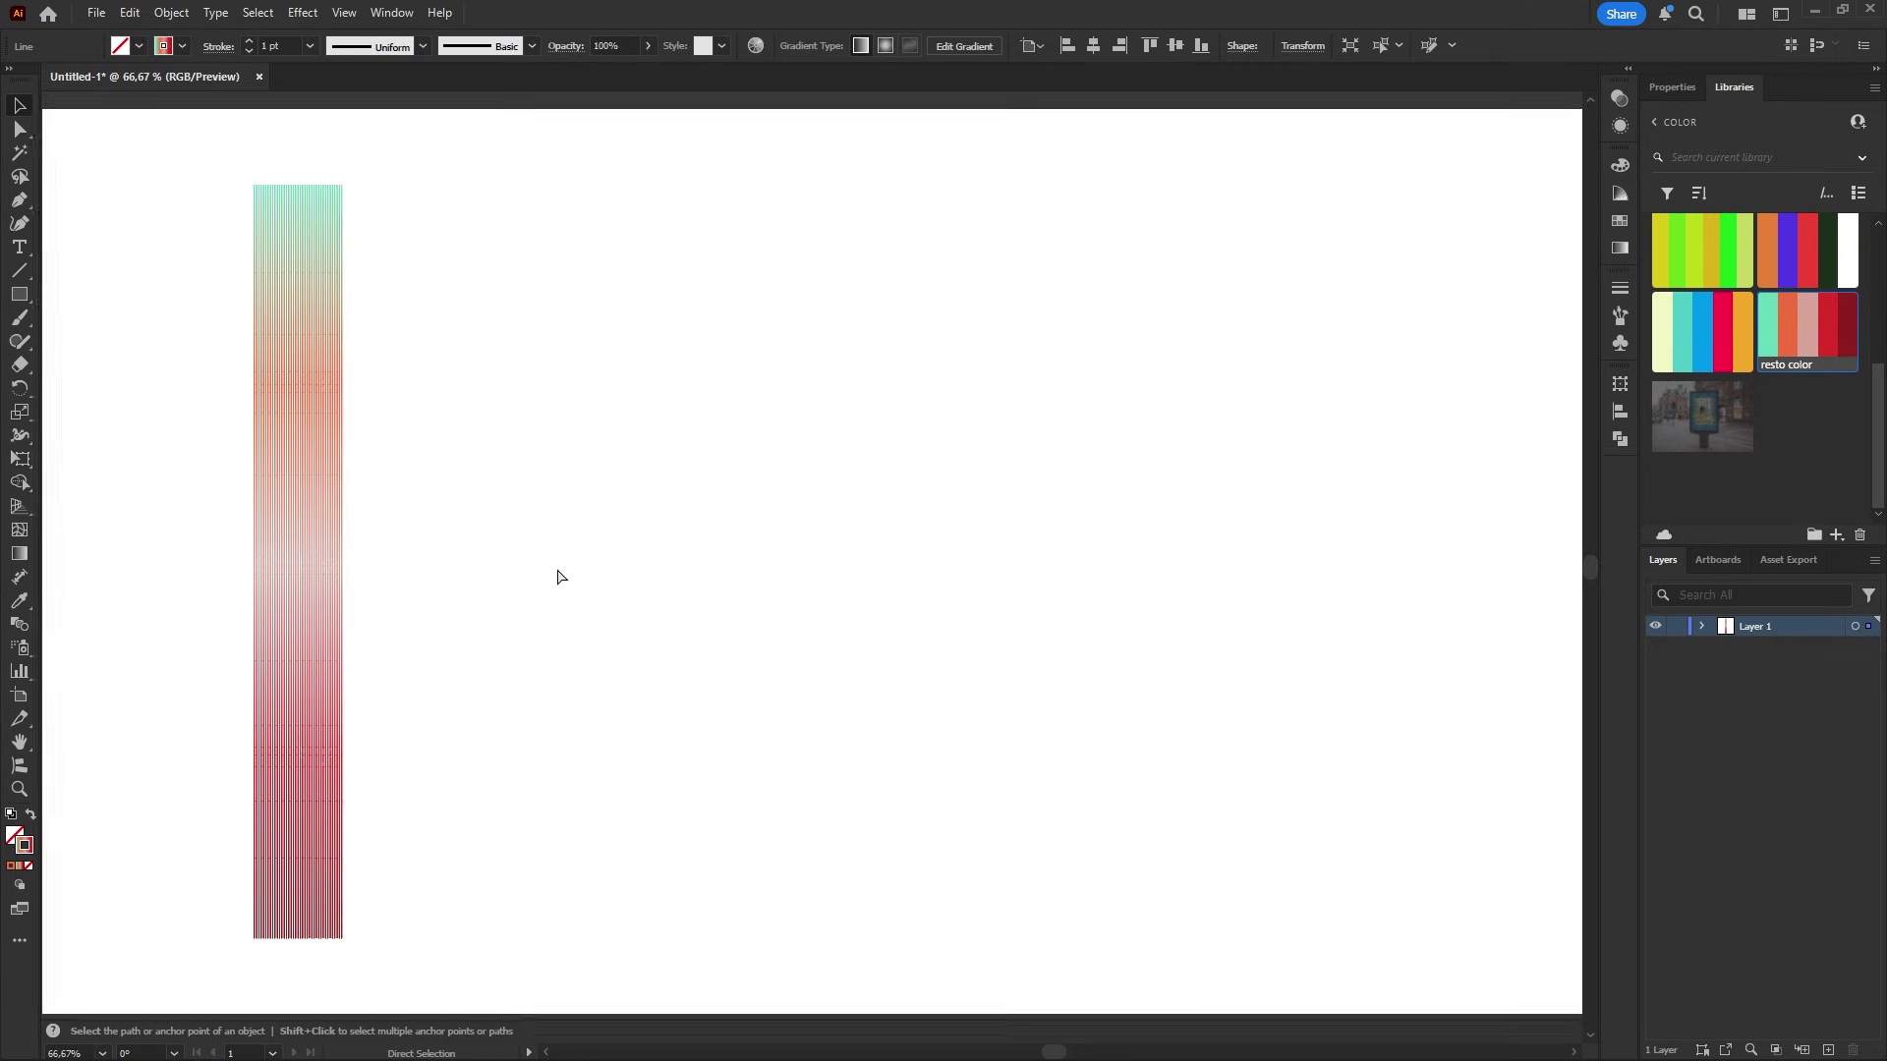
pyautogui.hotkey('ctrl', 'd')
pyautogui.hotkey('ctrl', 'd')
pyautogui.hotkey('ctrl', 'd')
pyautogui.hotkey('ctrl', 'd')
pyautogui.hotkey('ctrl', 'd')
pyautogui.hotkey('ctrl', 'd')
pyautogui.hotkey('ctrl', 'd')
pyautogui.hotkey('ctrl', 'd')
pyautogui.hotkey('ctrl', 'd')
pyautogui.hotkey('ctrl', 'd')
pyautogui.hotkey('ctrl', 'd')
pyautogui.hotkey('ctrl', 'd')
pyautogui.hotkey('ctrl', 'd')
pyautogui.hotkey('ctrl', 'd')
pyautogui.hotkey('ctrl', 'd')
pyautogui.hotkey('ctrl', 'd')
pyautogui.hotkey('ctrl', 'd')
pyautogui.hotkey('ctrl', 'd')
pyautogui.hotkey('ctrl', 'd')
pyautogui.hotkey('ctrl', 'd')
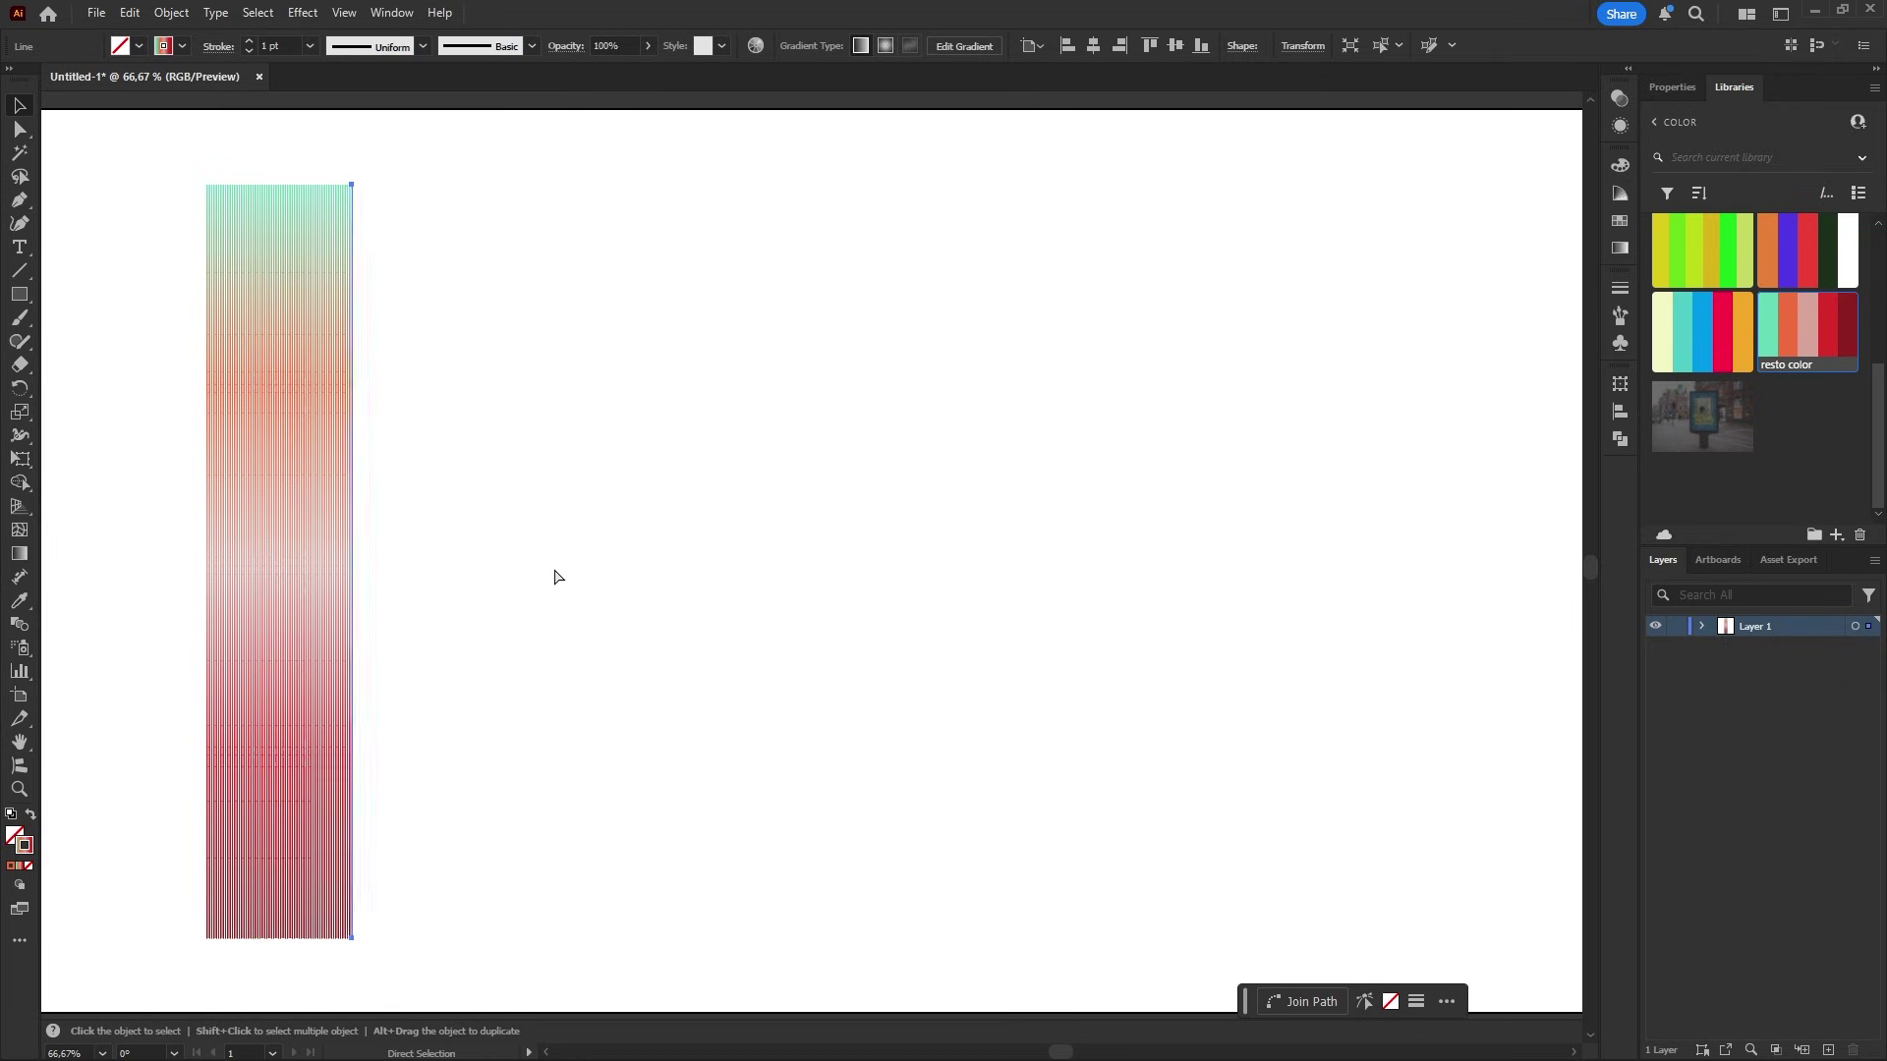
pyautogui.hotkey('ctrl', 'd')
pyautogui.hotkey('ctrl', 'd')
pyautogui.hotkey('ctrl', 'd')
pyautogui.hotkey('ctrl', 'd')
pyautogui.hotkey('ctrl', 'd')
pyautogui.hotkey('ctrl', 'd')
pyautogui.hotkey('ctrl', 'd')
pyautogui.hotkey('ctrl', 'd')
pyautogui.hotkey('ctrl', 'd')
pyautogui.hotkey('ctrl', 'd')
pyautogui.hotkey('ctrl', 'd')
pyautogui.hotkey('ctrl', 'd')
pyautogui.hotkey('ctrl', 'd')
pyautogui.hotkey('ctrl', 'd')
pyautogui.hotkey('ctrl', 'd')
pyautogui.hotkey('ctrl', 'd')
pyautogui.hotkey('ctrl', 'd')
pyautogui.hotkey('ctrl', 'd')
pyautogui.hotkey('ctrl', 'd')
pyautogui.hotkey('ctrl', 'd')
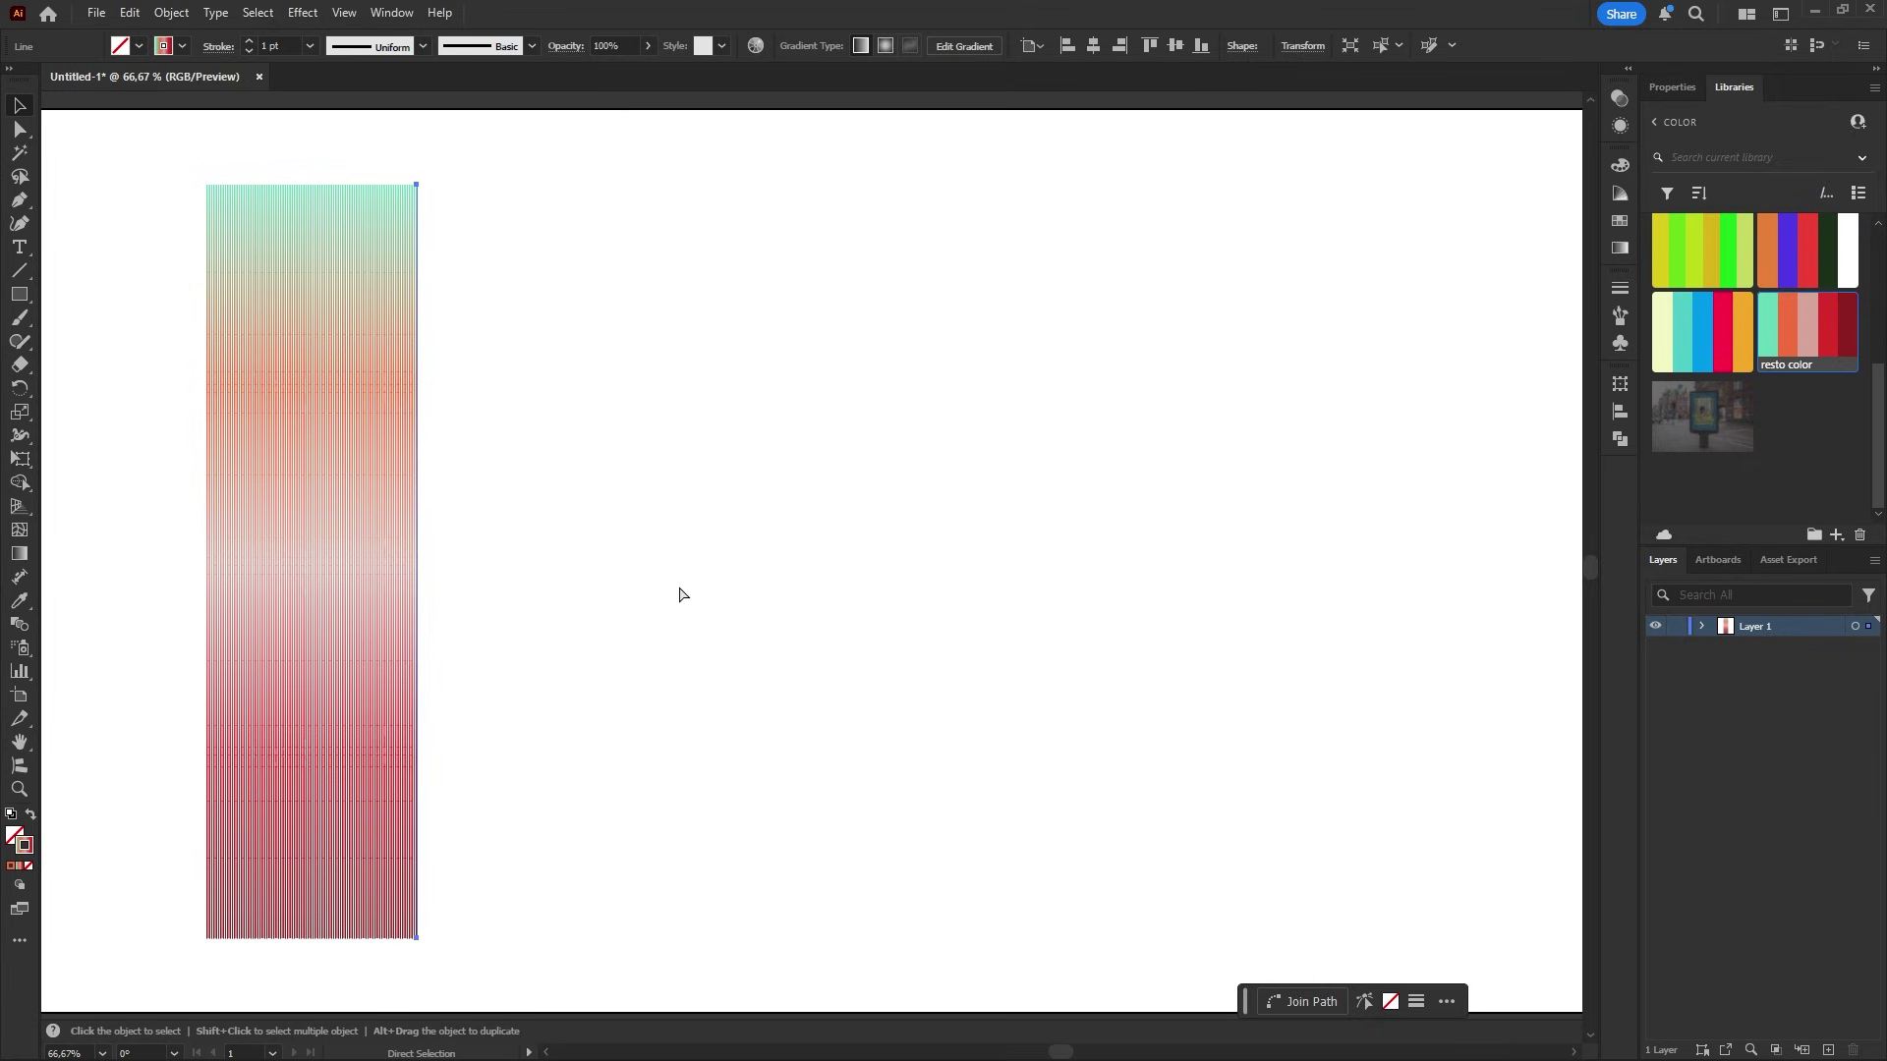
pyautogui.hotkey('ctrl', 'd')
pyautogui.hotkey('ctrl', 'd')
pyautogui.hotkey('ctrl', 'd')
pyautogui.hotkey('ctrl', 'd')
pyautogui.hotkey('ctrl', 'd')
pyautogui.hotkey('ctrl', 'd')
pyautogui.hotkey('ctrl', 'd')
pyautogui.hotkey('ctrl', 'd')
pyautogui.hotkey('ctrl', 'd')
pyautogui.hotkey('ctrl', 'd')
pyautogui.hotkey('ctrl', 'd')
pyautogui.hotkey('ctrl', 'd')
pyautogui.hotkey('ctrl', 'd')
pyautogui.hotkey('ctrl', 'd')
pyautogui.hotkey('ctrl', 'd')
pyautogui.hotkey('ctrl', 'd')
pyautogui.hotkey('ctrl', 'd')
pyautogui.hotkey('ctrl', 'd')
pyautogui.hotkey('ctrl', 'd')
pyautogui.hotkey('ctrl', 'd')
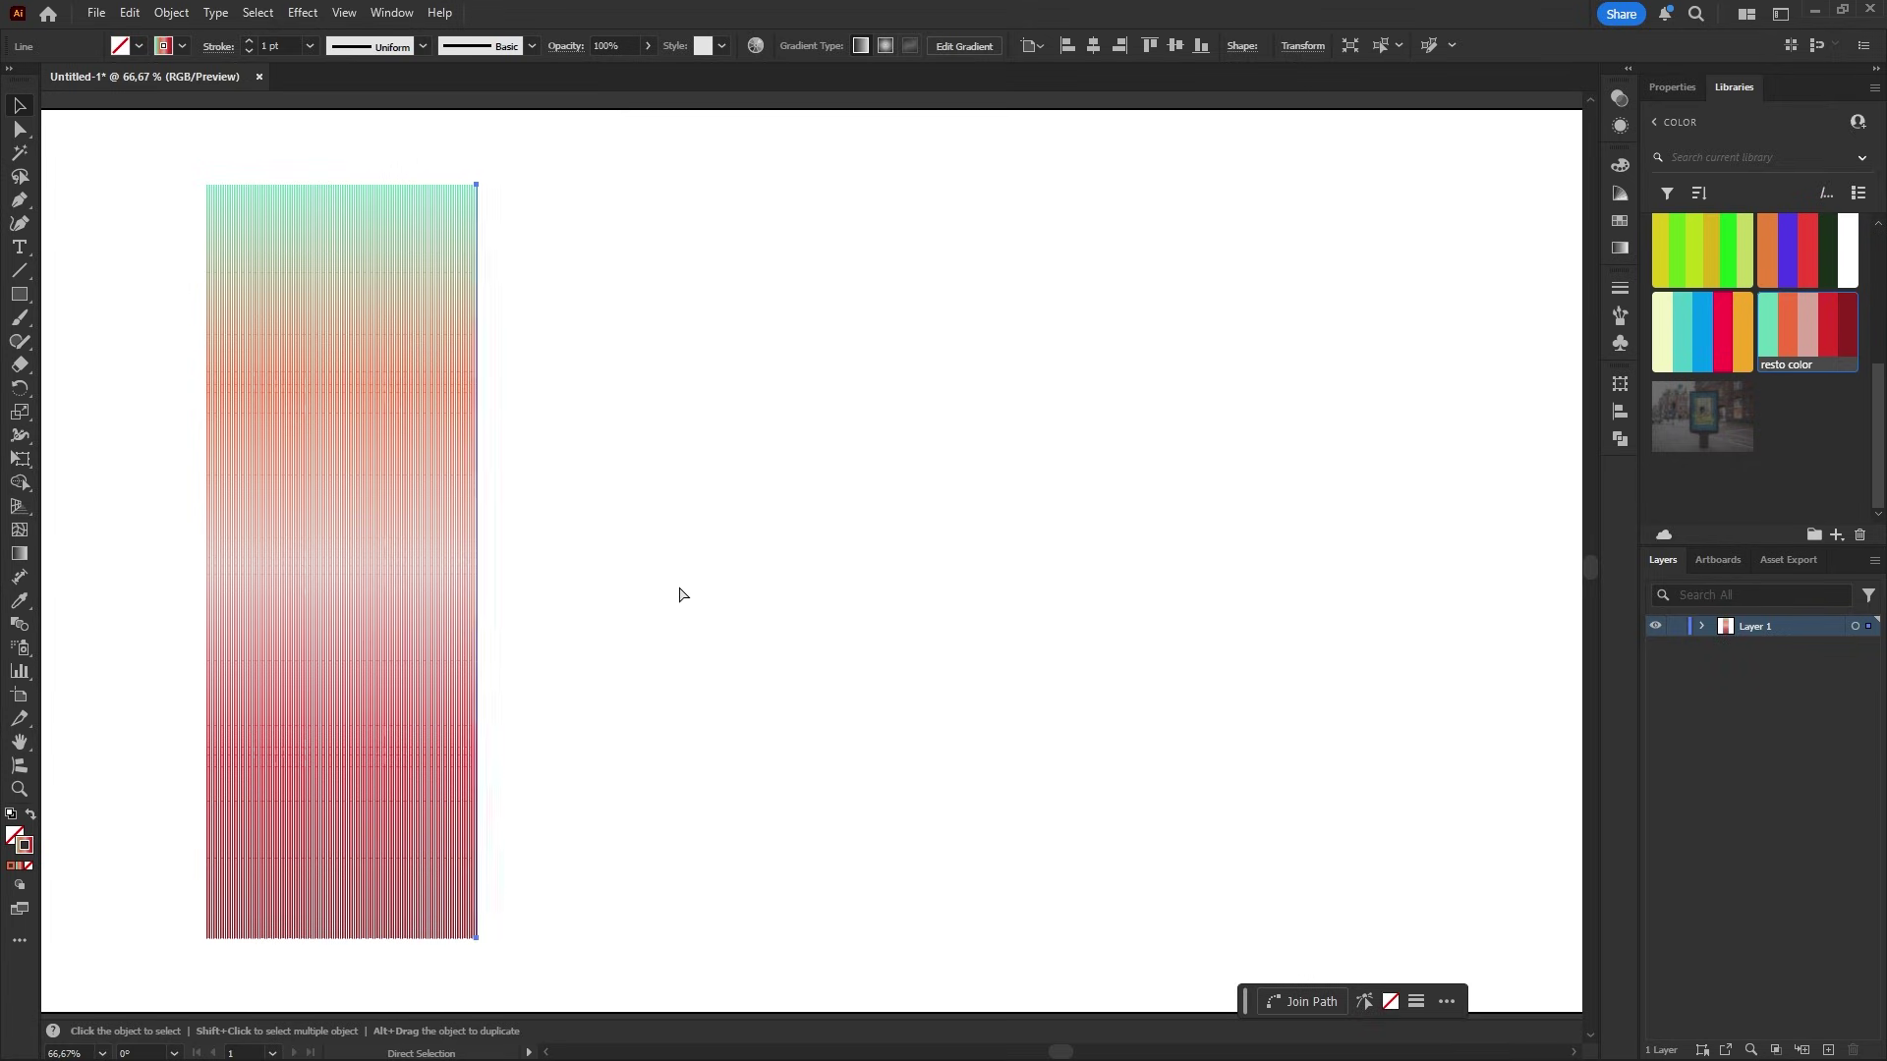
pyautogui.hotkey('ctrl', '-')
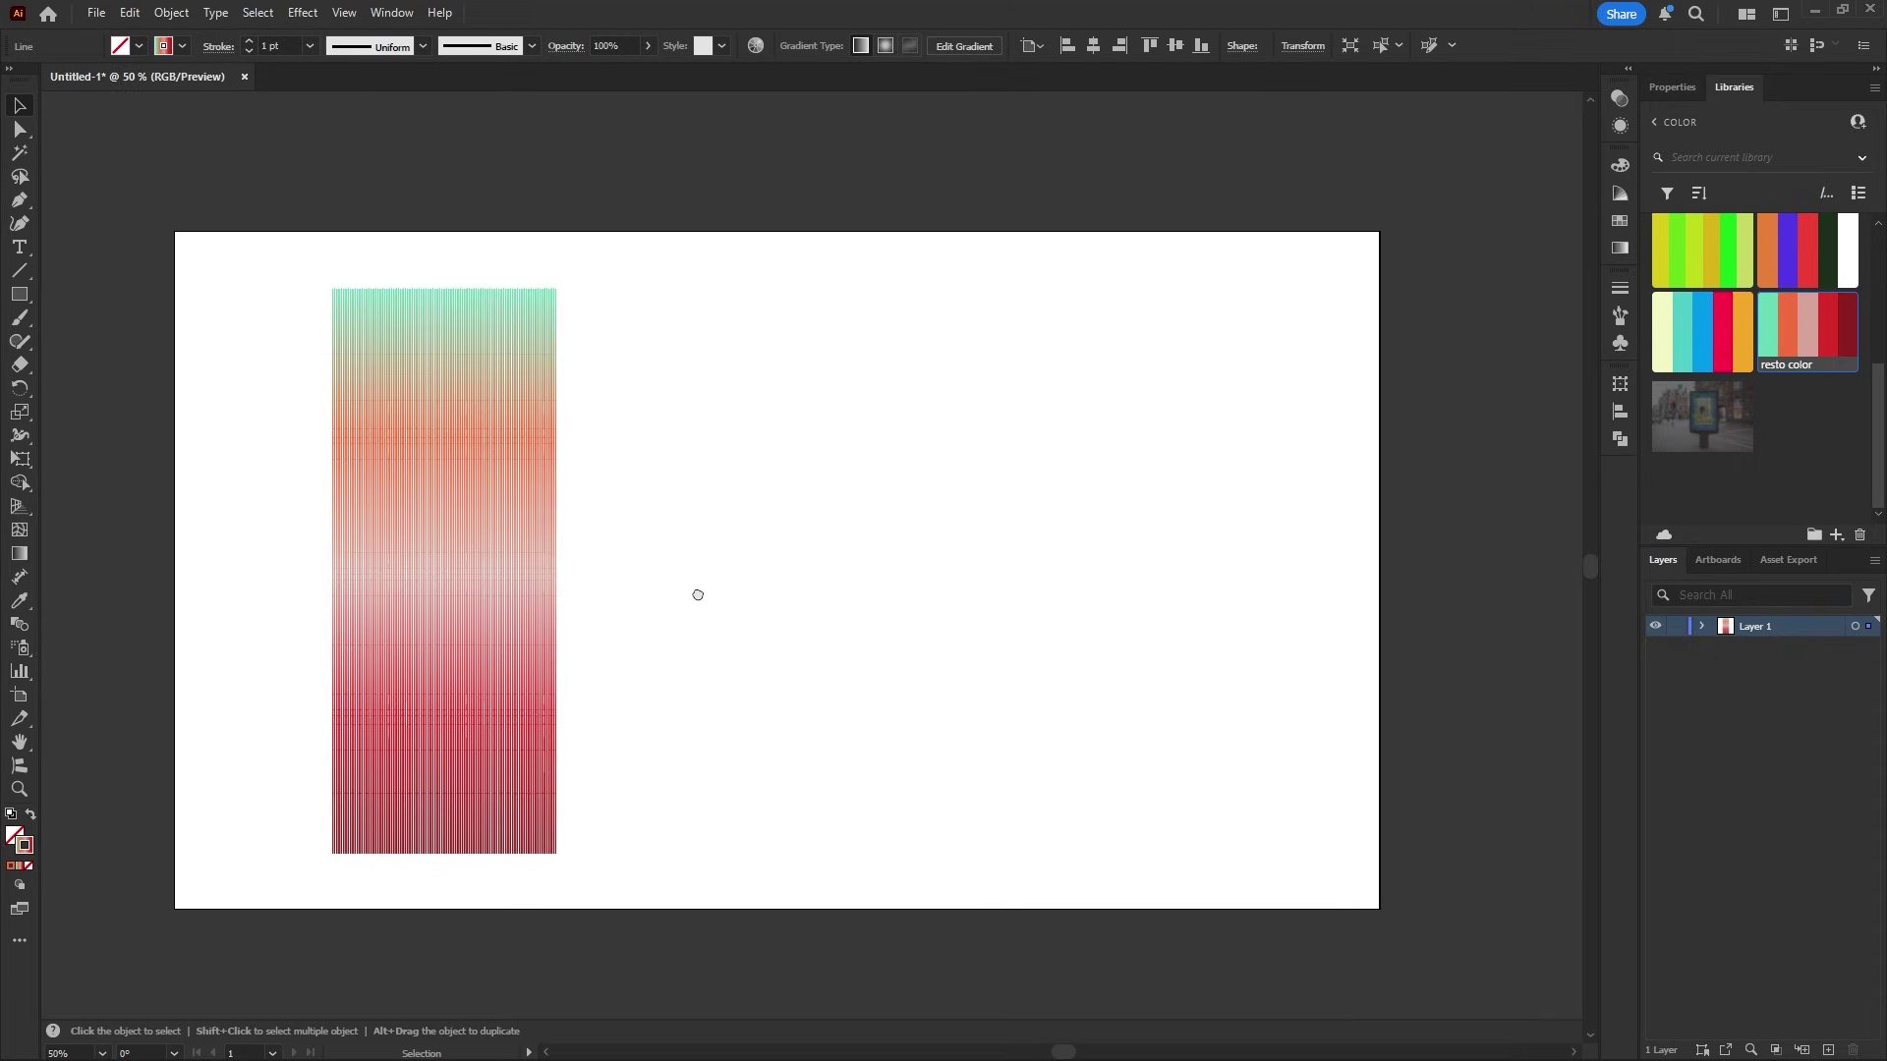
# Deselect the band and set up the Pencil tool and its options
pyautogui.click(267, 581)
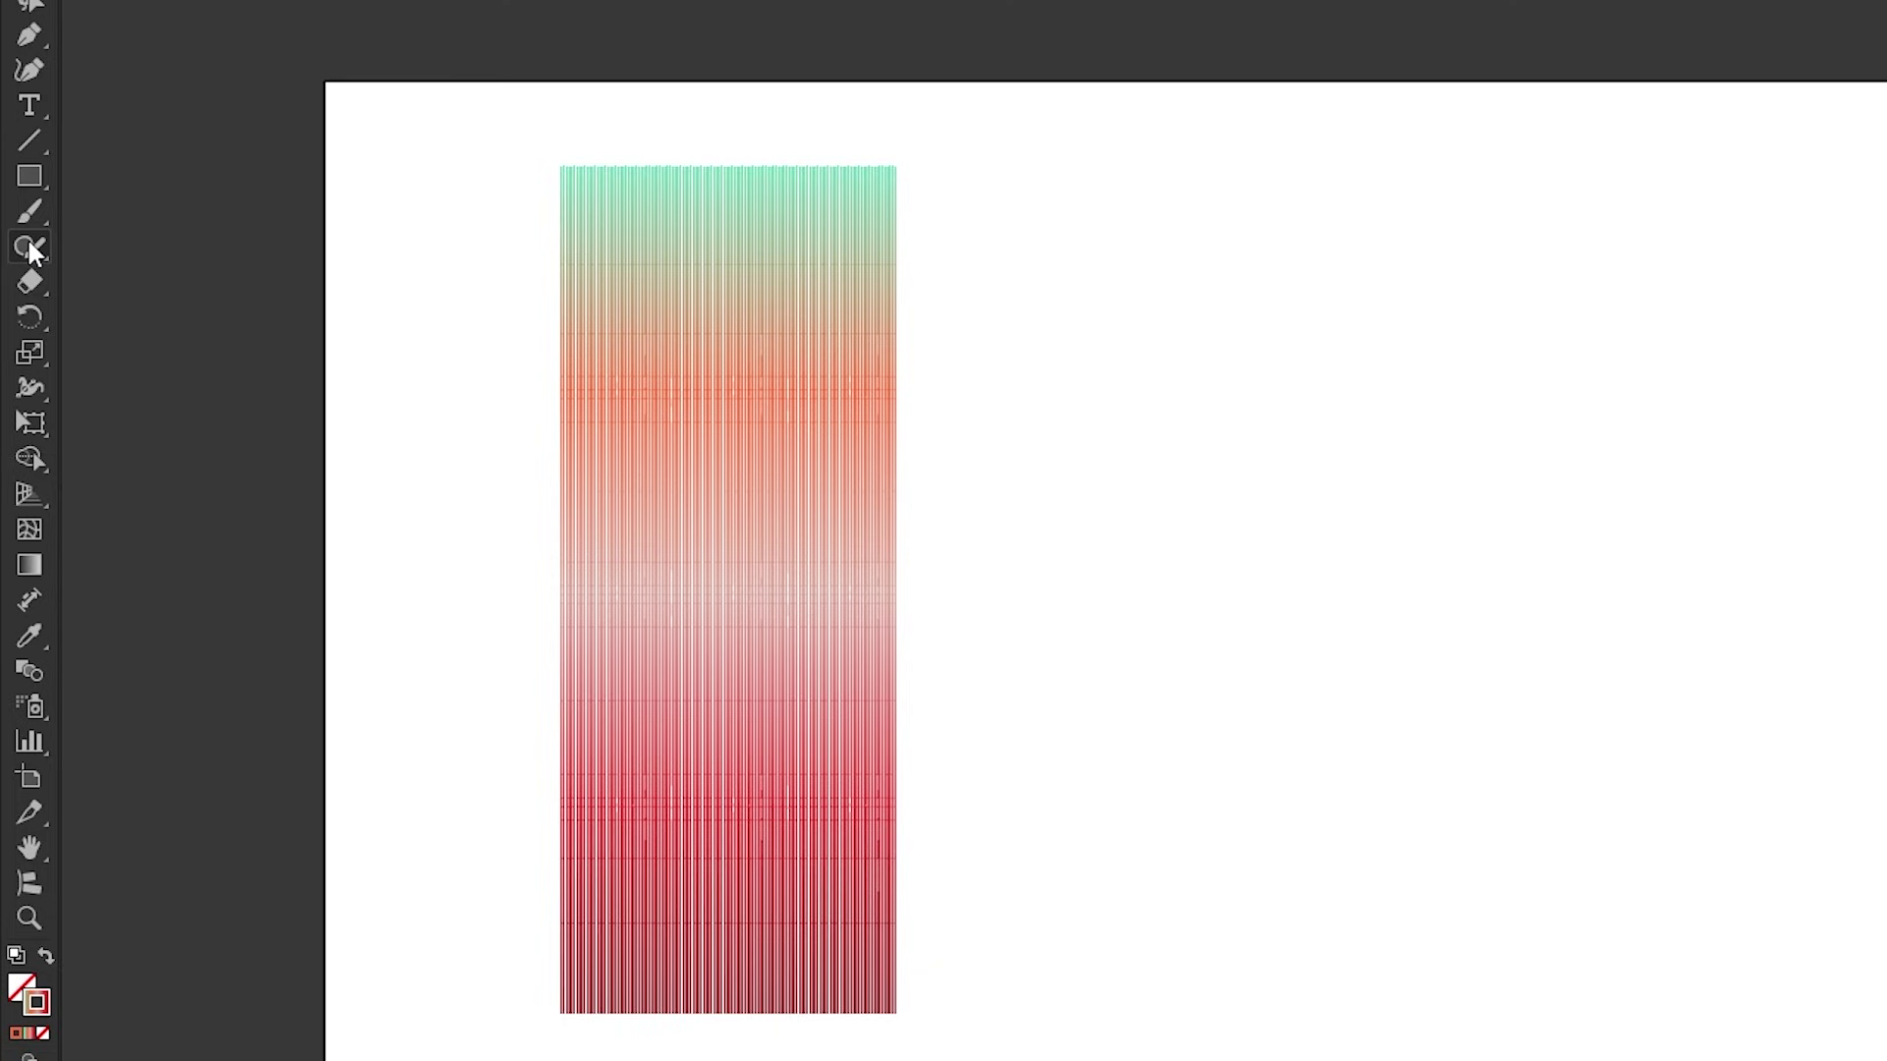
pyautogui.click(19, 341)
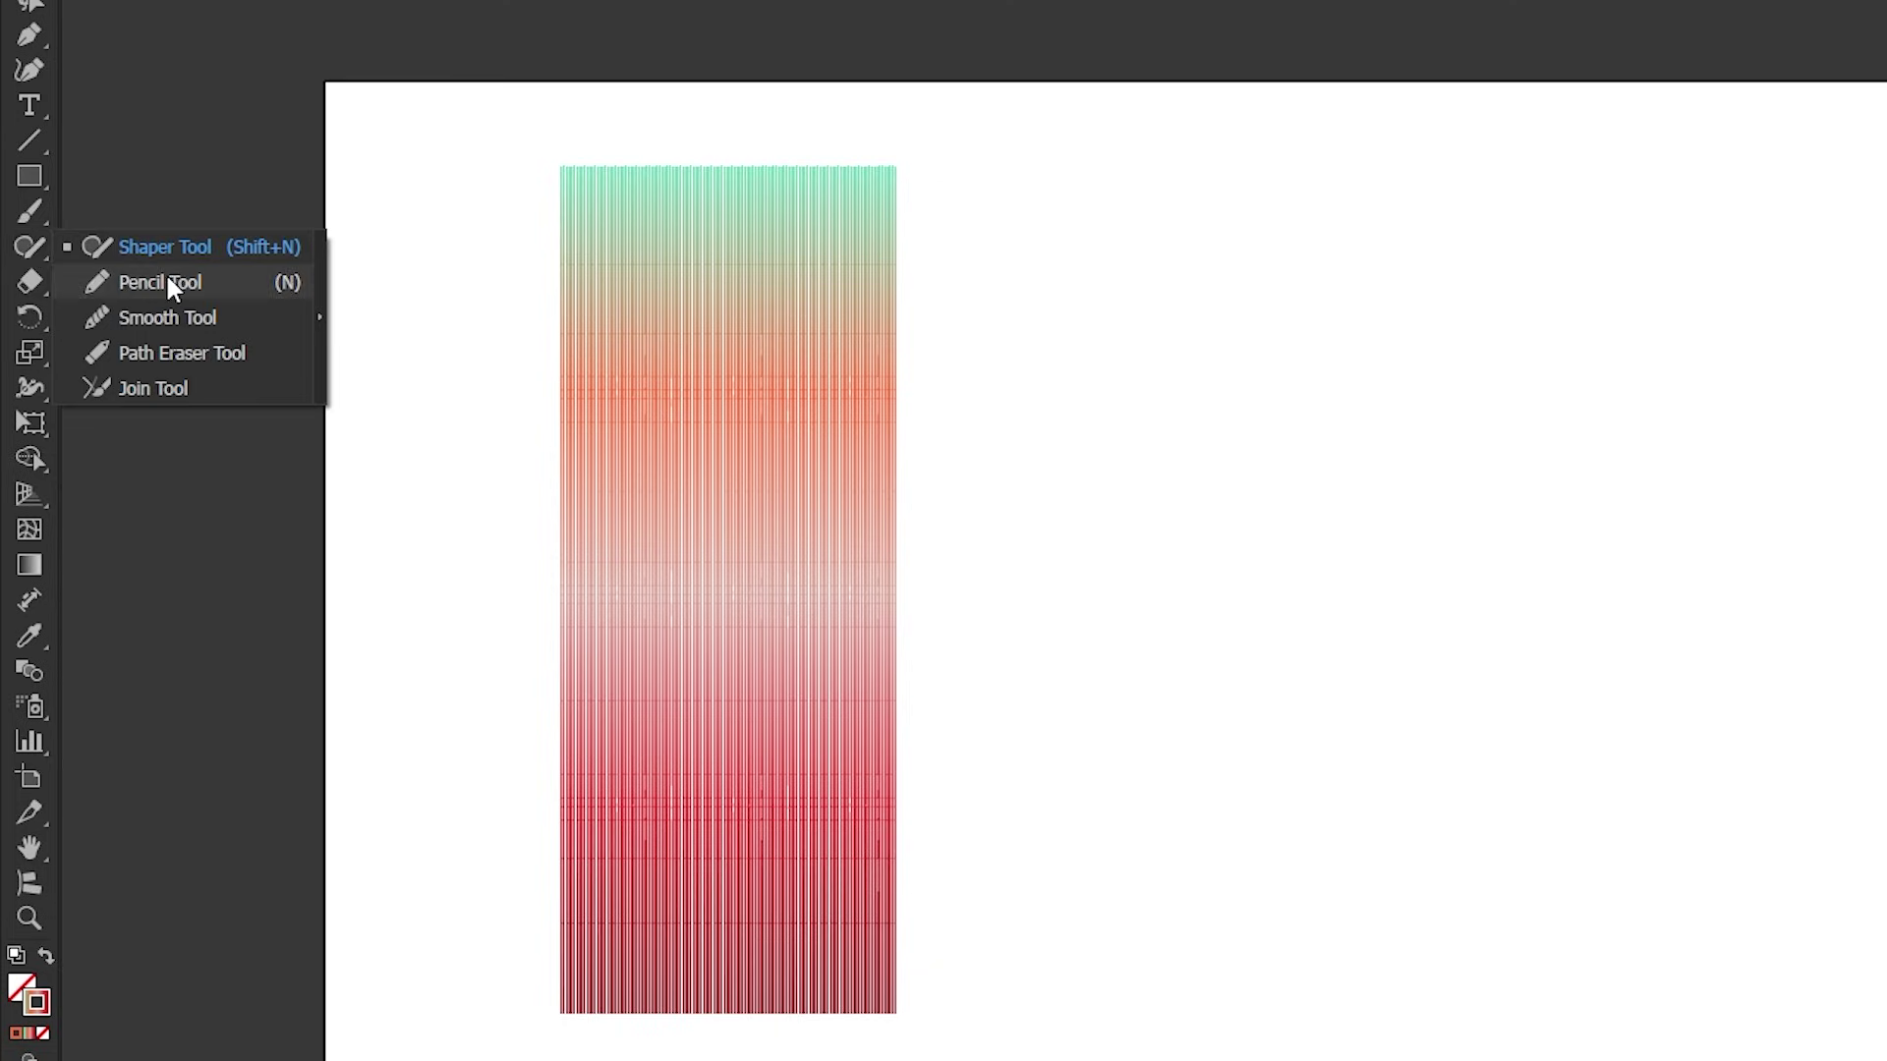
pyautogui.click(162, 282)
pyautogui.doubleClick(29, 246)
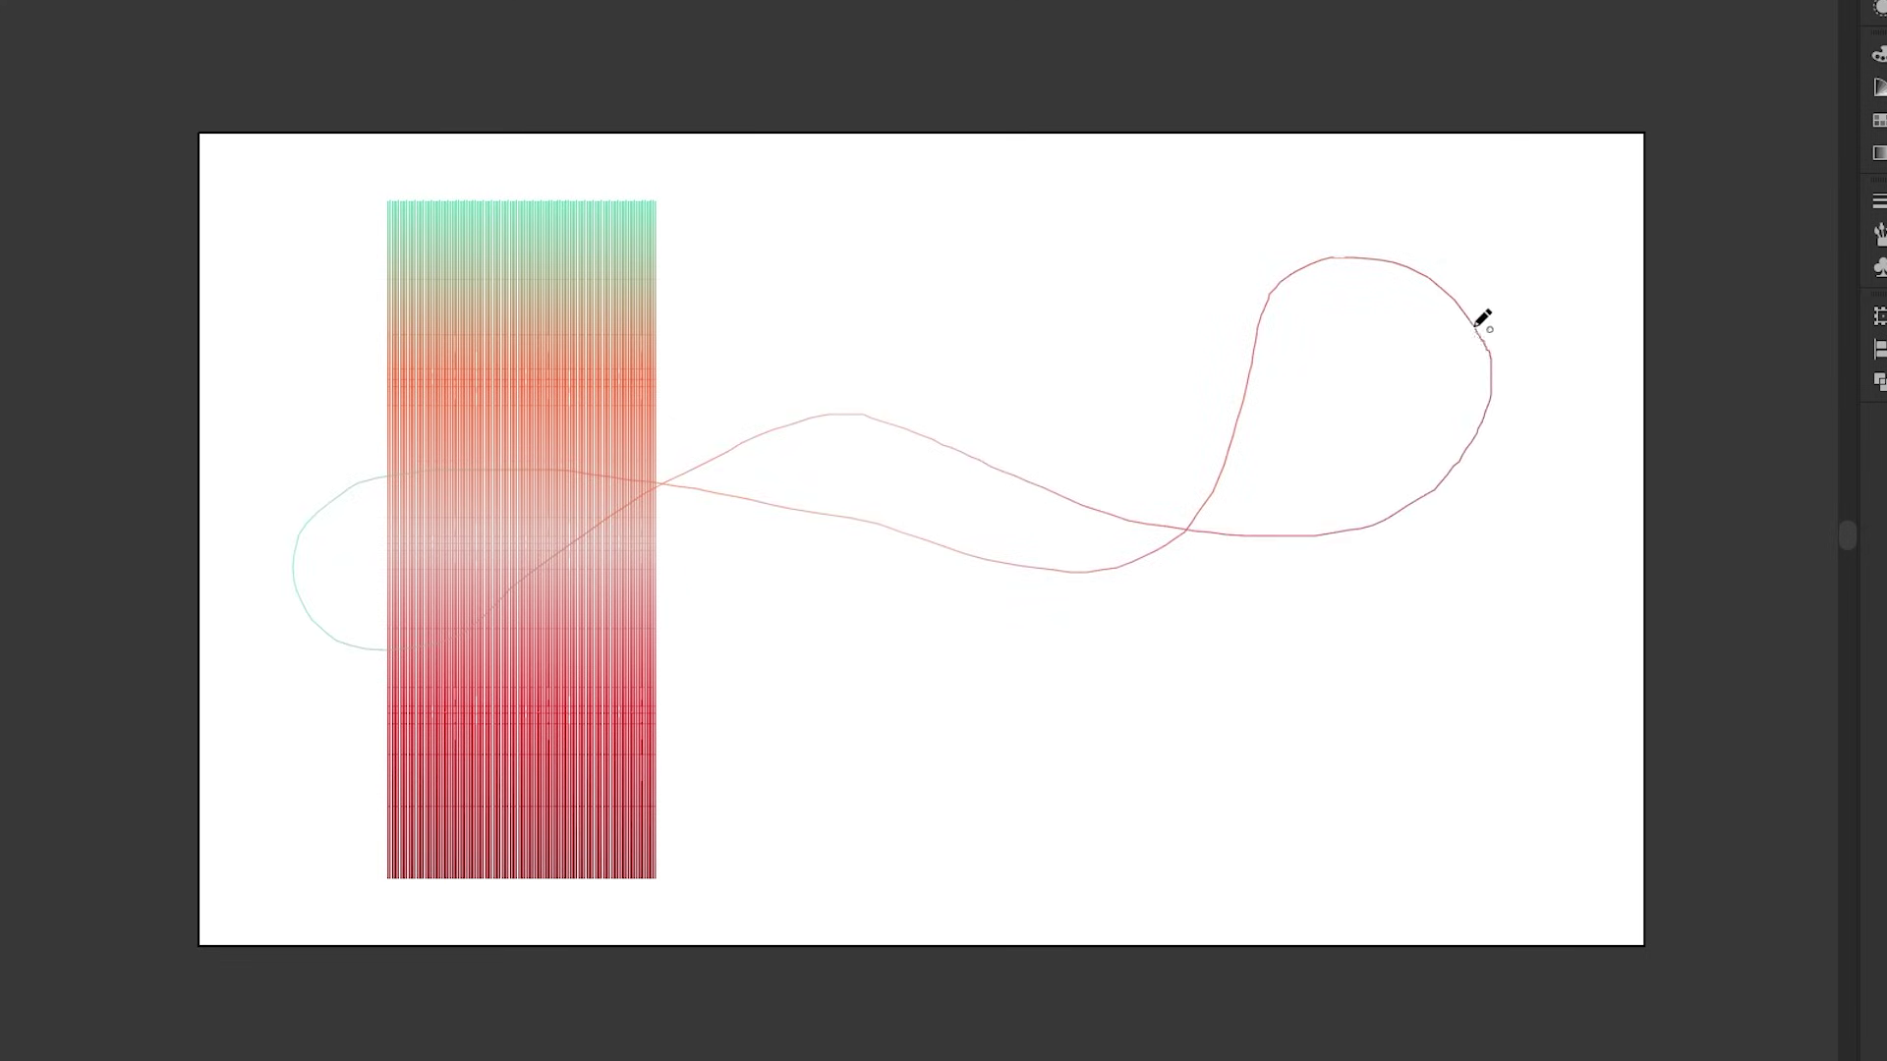
# Draw a looping pencil curve across the artboard and marquee-select it with the line band
pyautogui.moveTo(1475, 311); pyautogui.dragTo(1465, 320)
pyautogui.press('v')
pyautogui.moveTo(1244, 285); pyautogui.dragTo(265, 783)
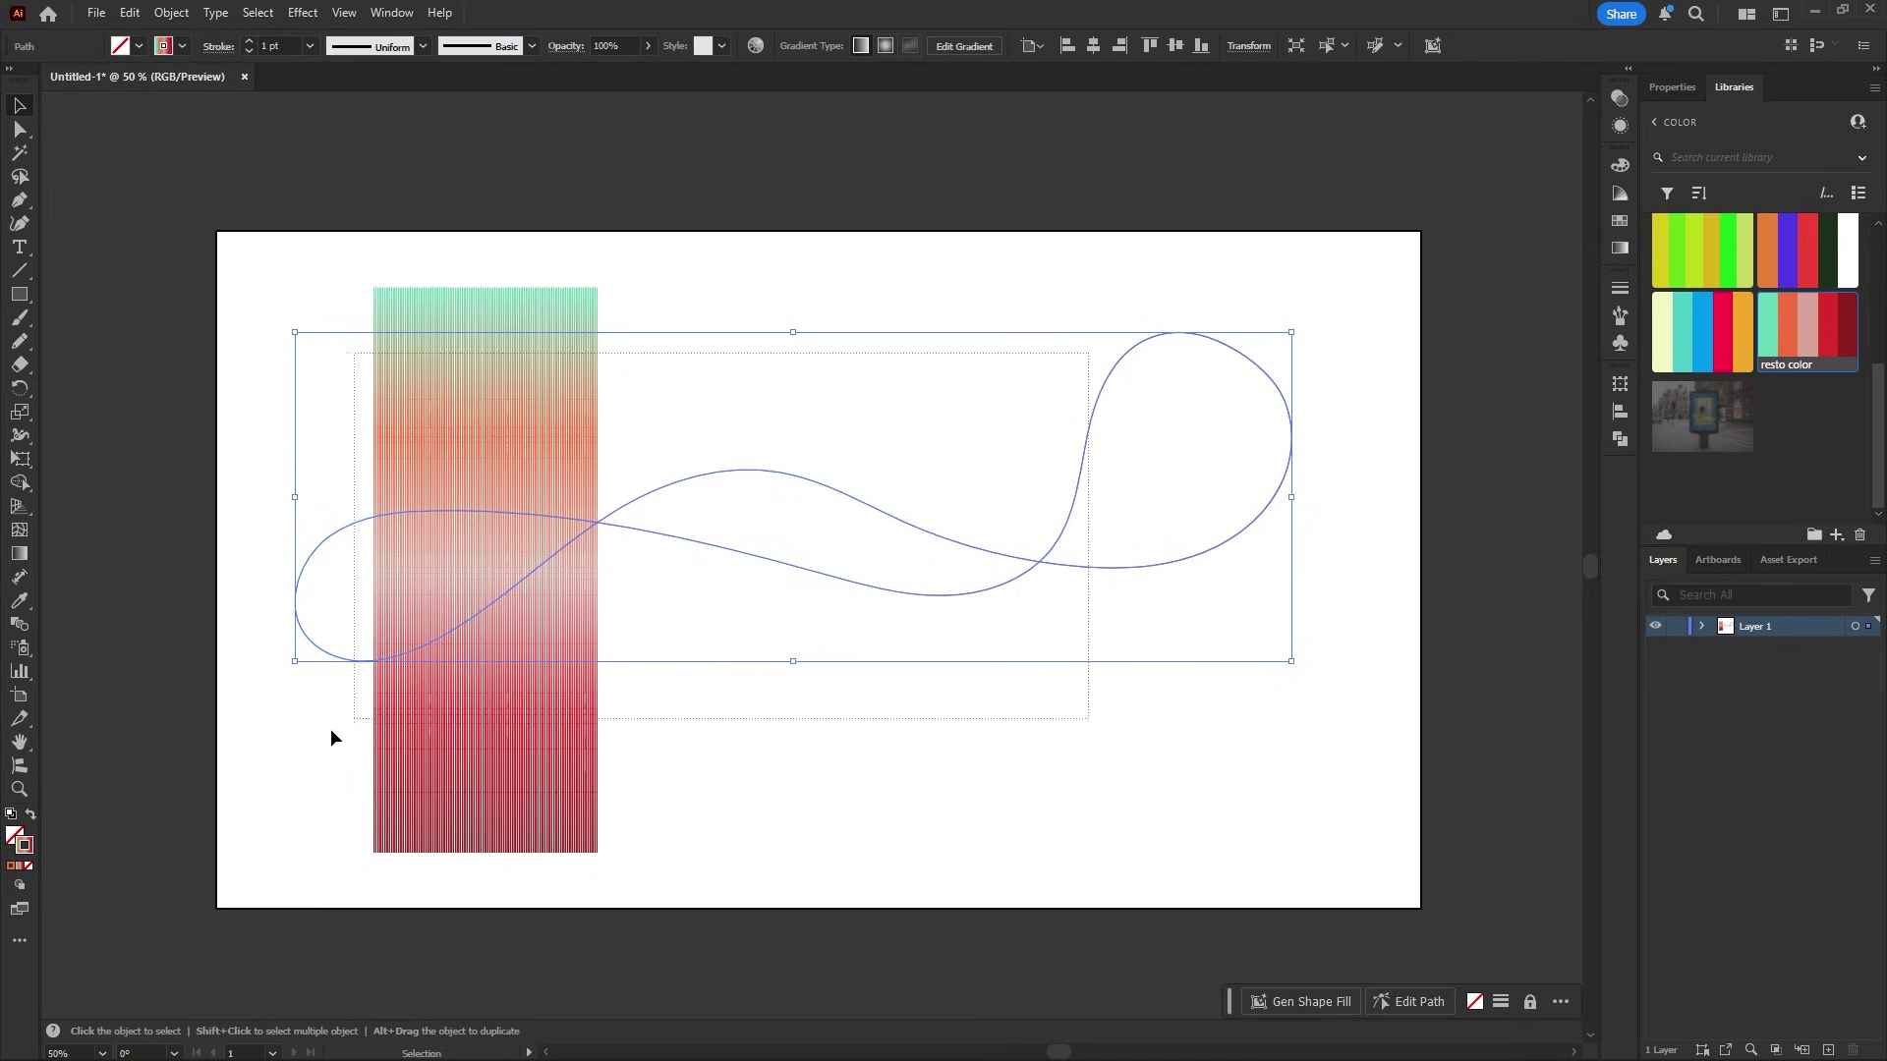
# Warp the lines into the curve with Envelope Distort > Make with Top Object and reposition the wave
pyautogui.click(169, 13)
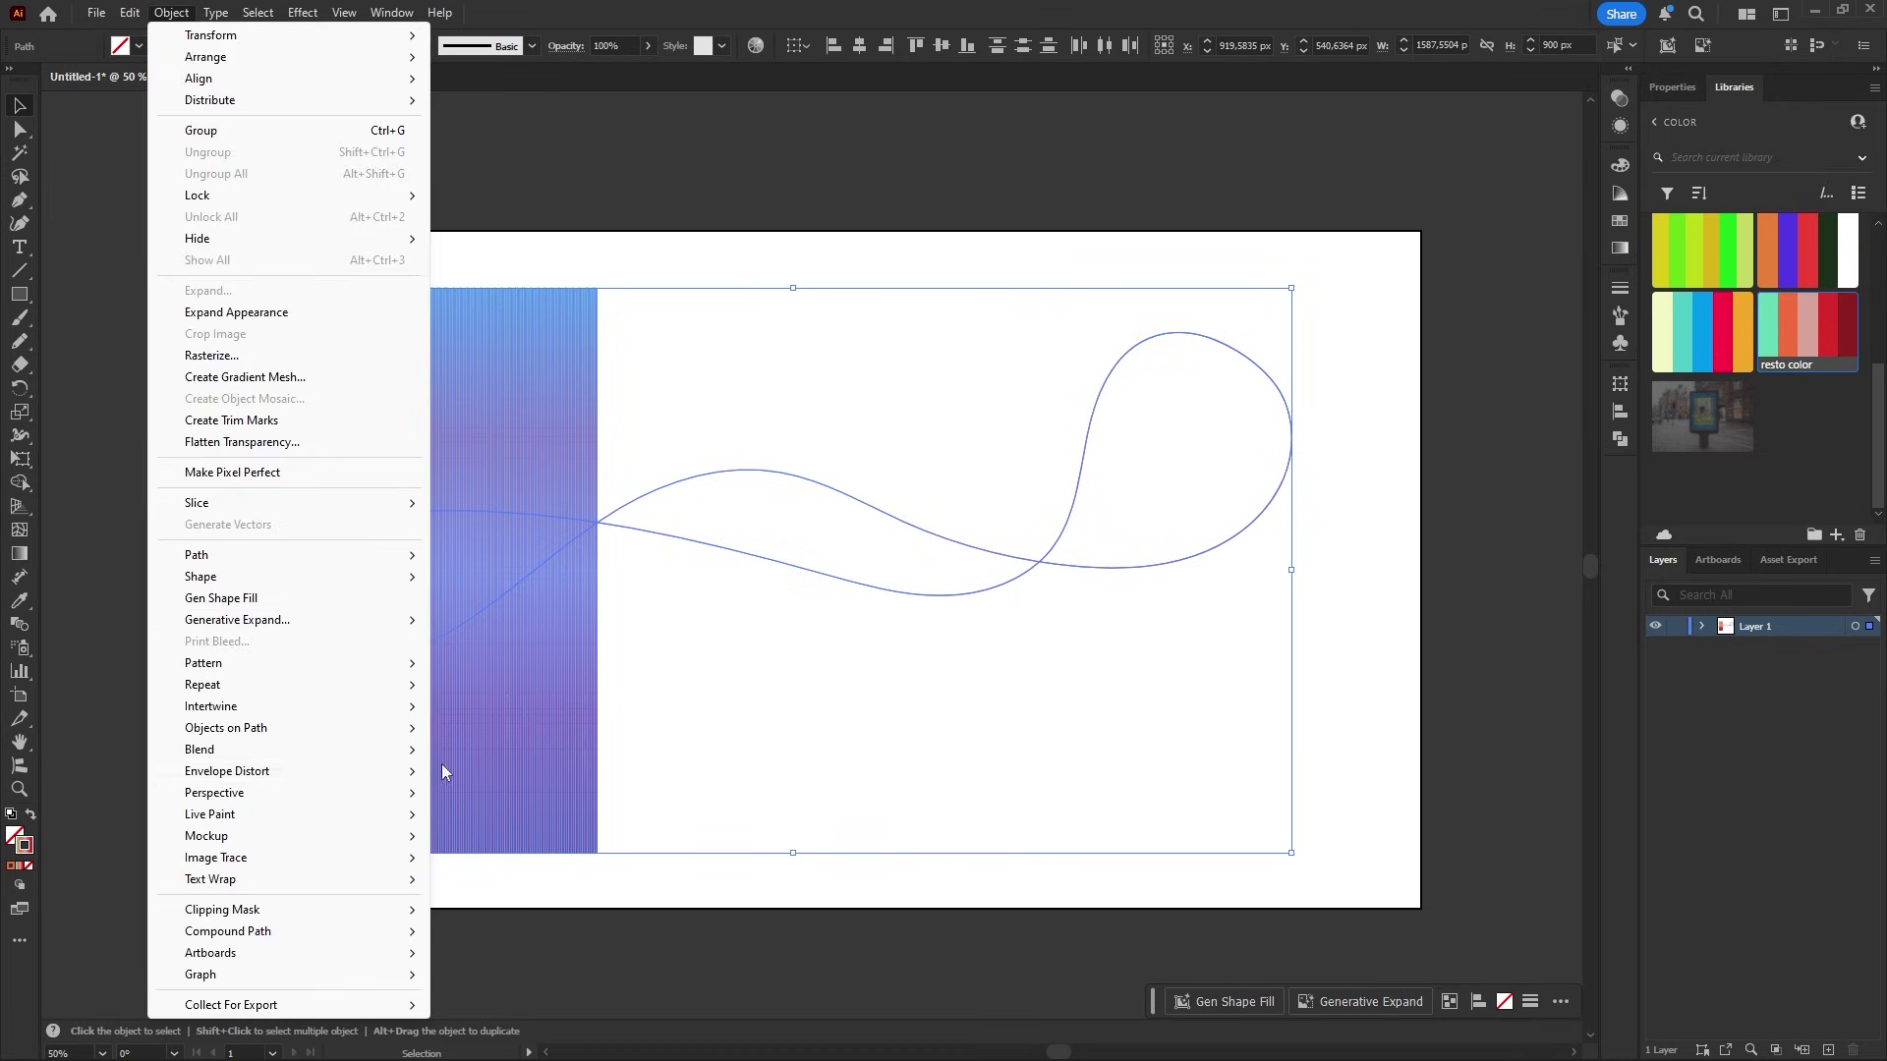
pyautogui.moveTo(420, 776)
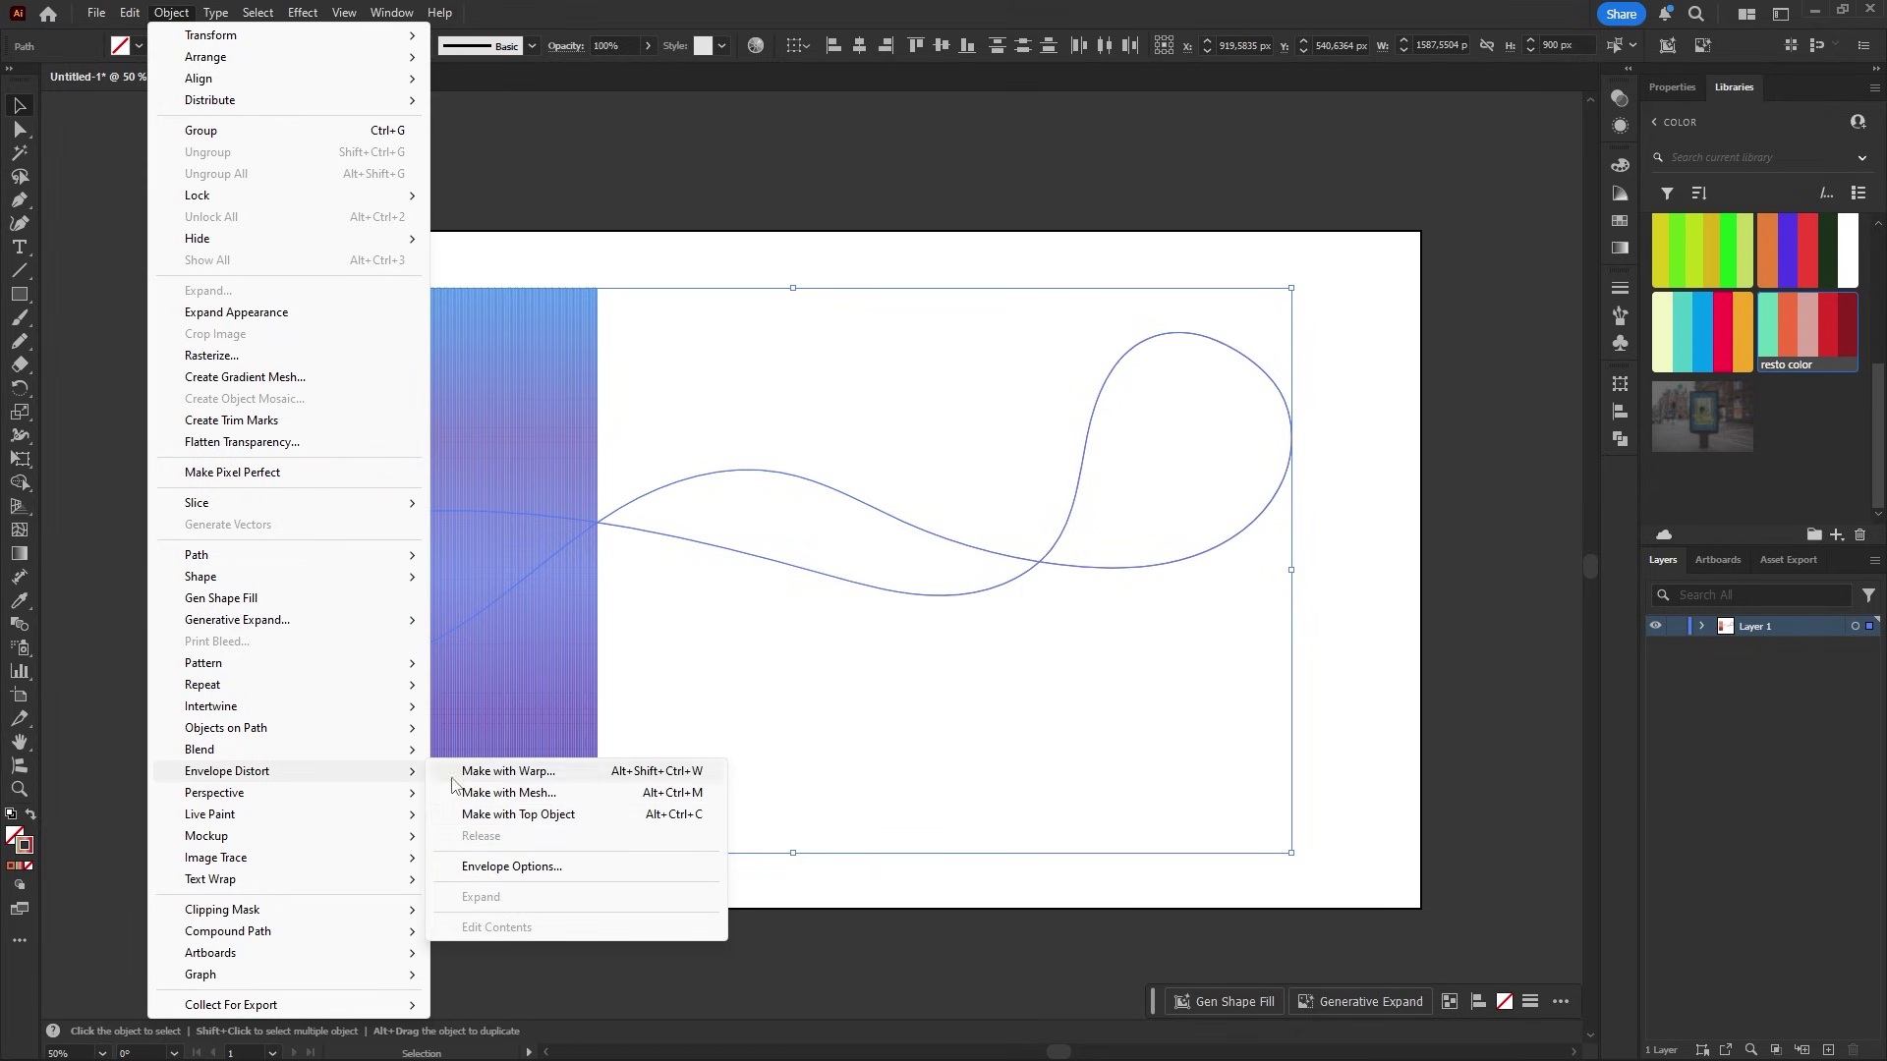
pyautogui.click(601, 816)
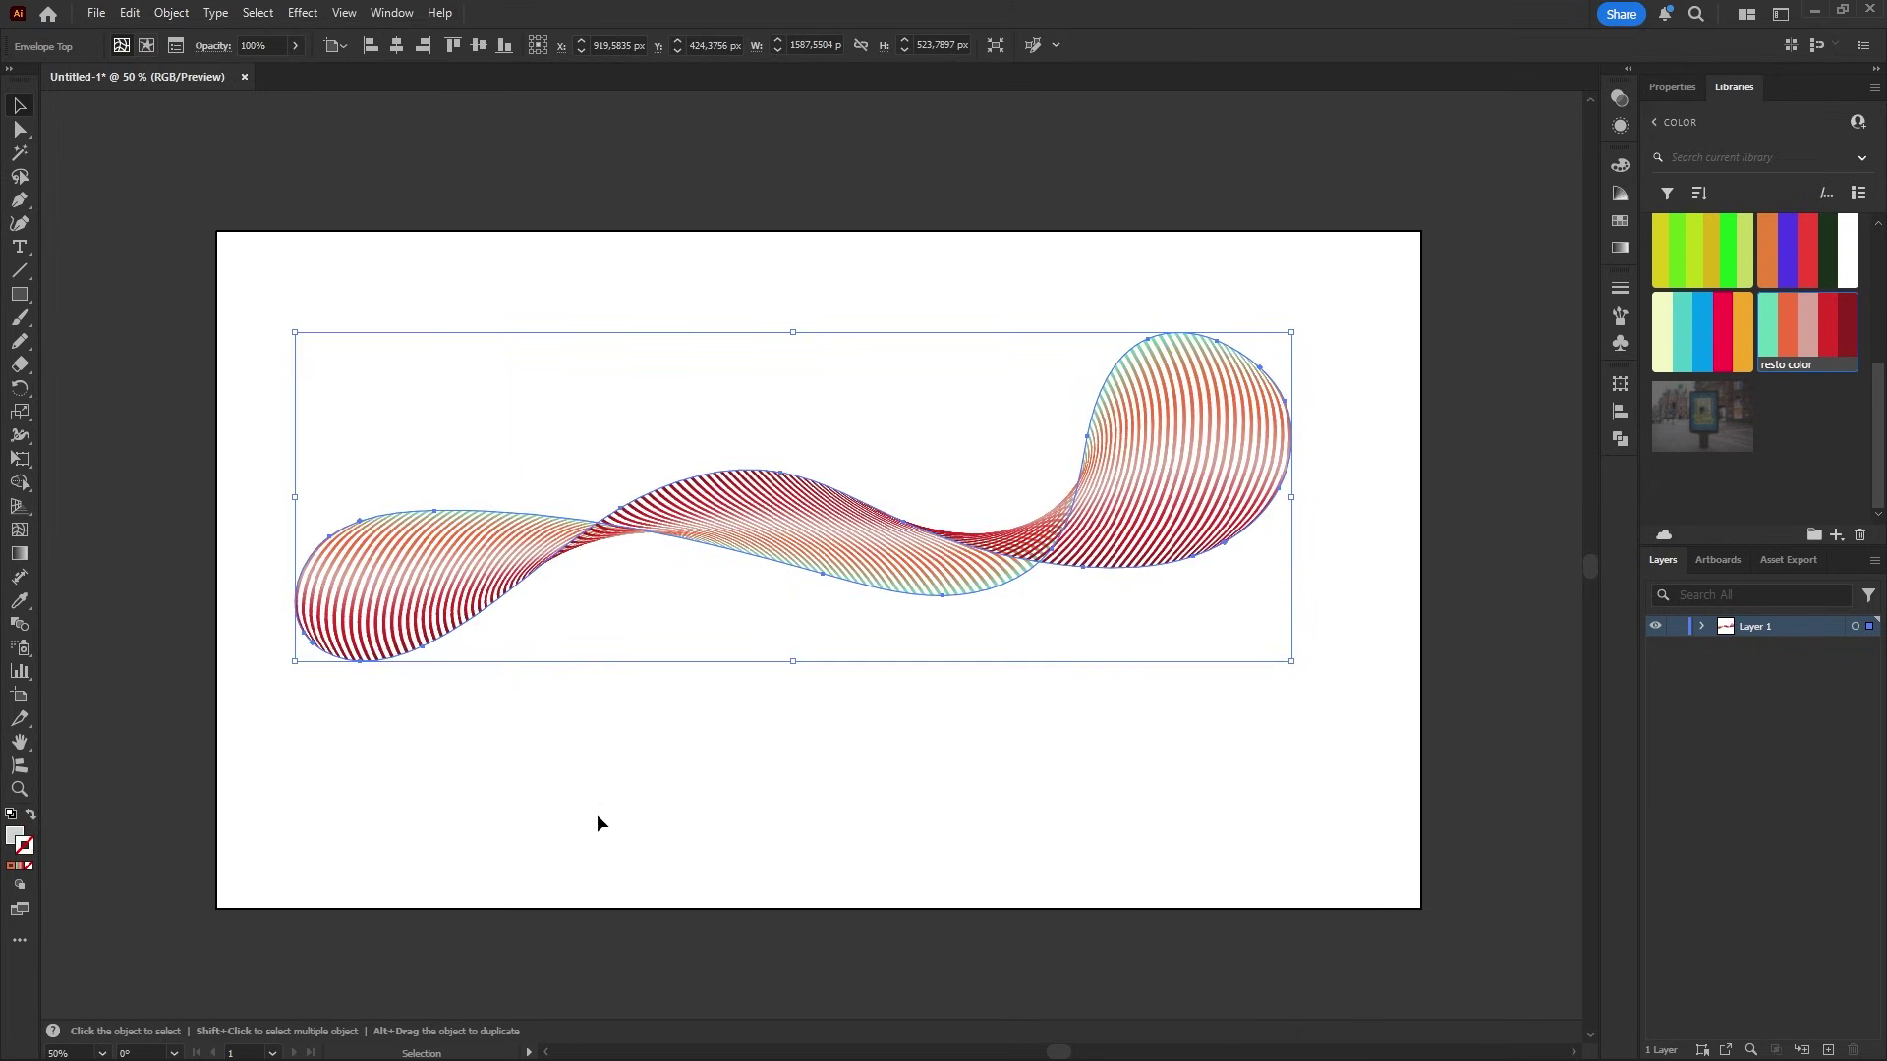
pyautogui.click(601, 822)
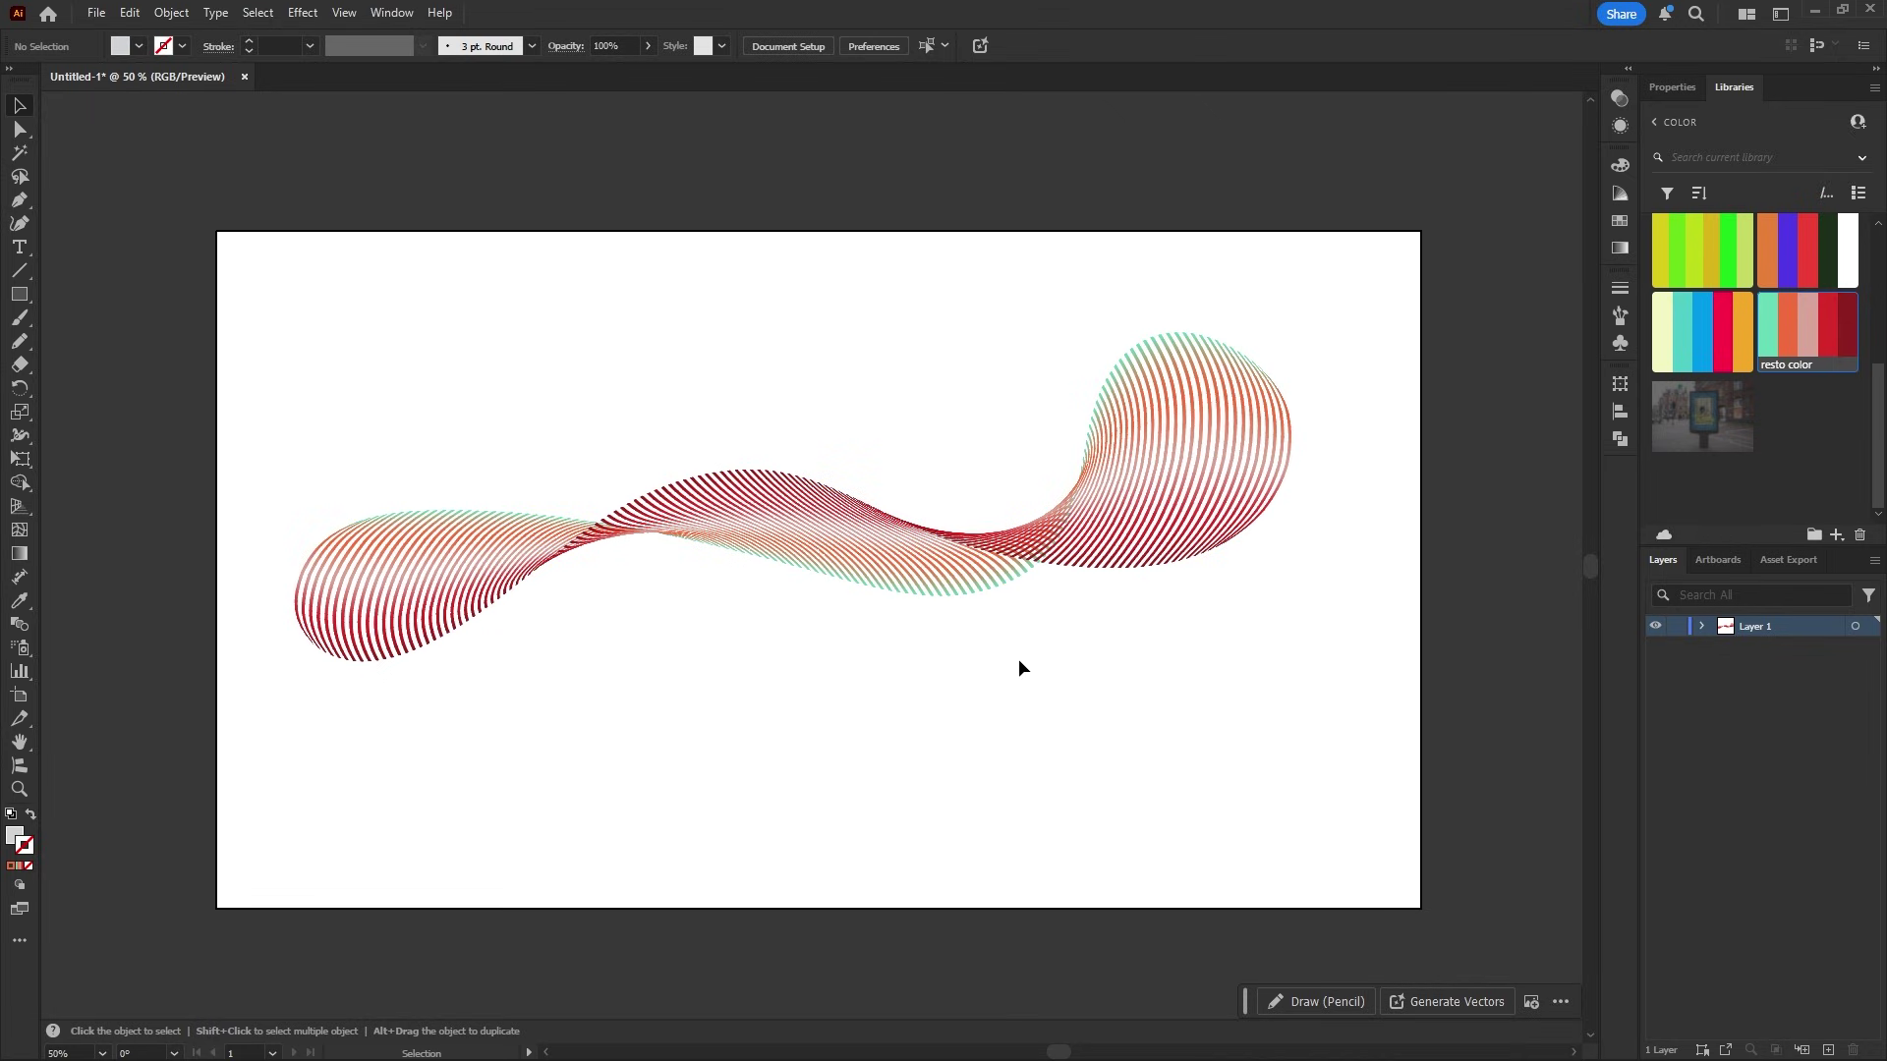
pyautogui.hscroll(2, 1017, 653)
pyautogui.moveTo(1022, 522); pyautogui.dragTo(1043, 556)
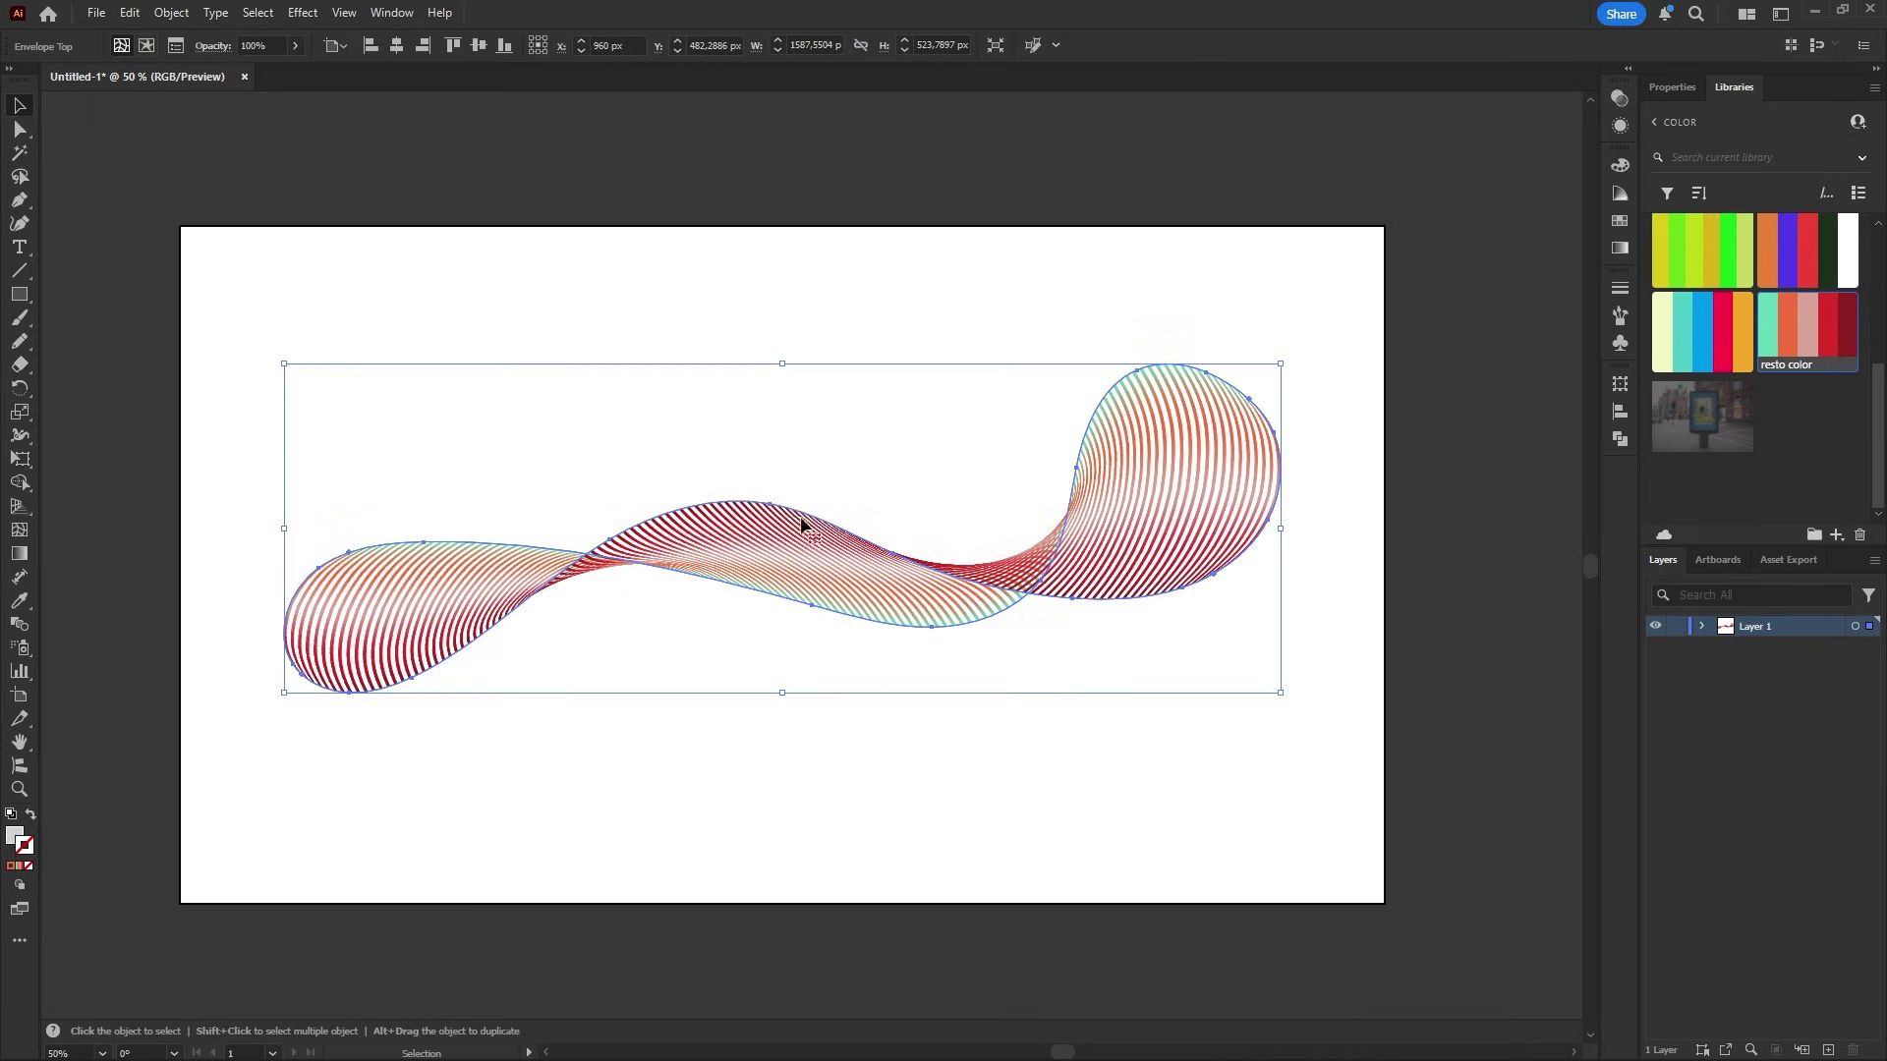
# Raise the wave's middle peak and nudge a lower envelope point right and down
pyautogui.press('a')
pyautogui.moveTo(771, 503); pyautogui.dragTo(774, 433)
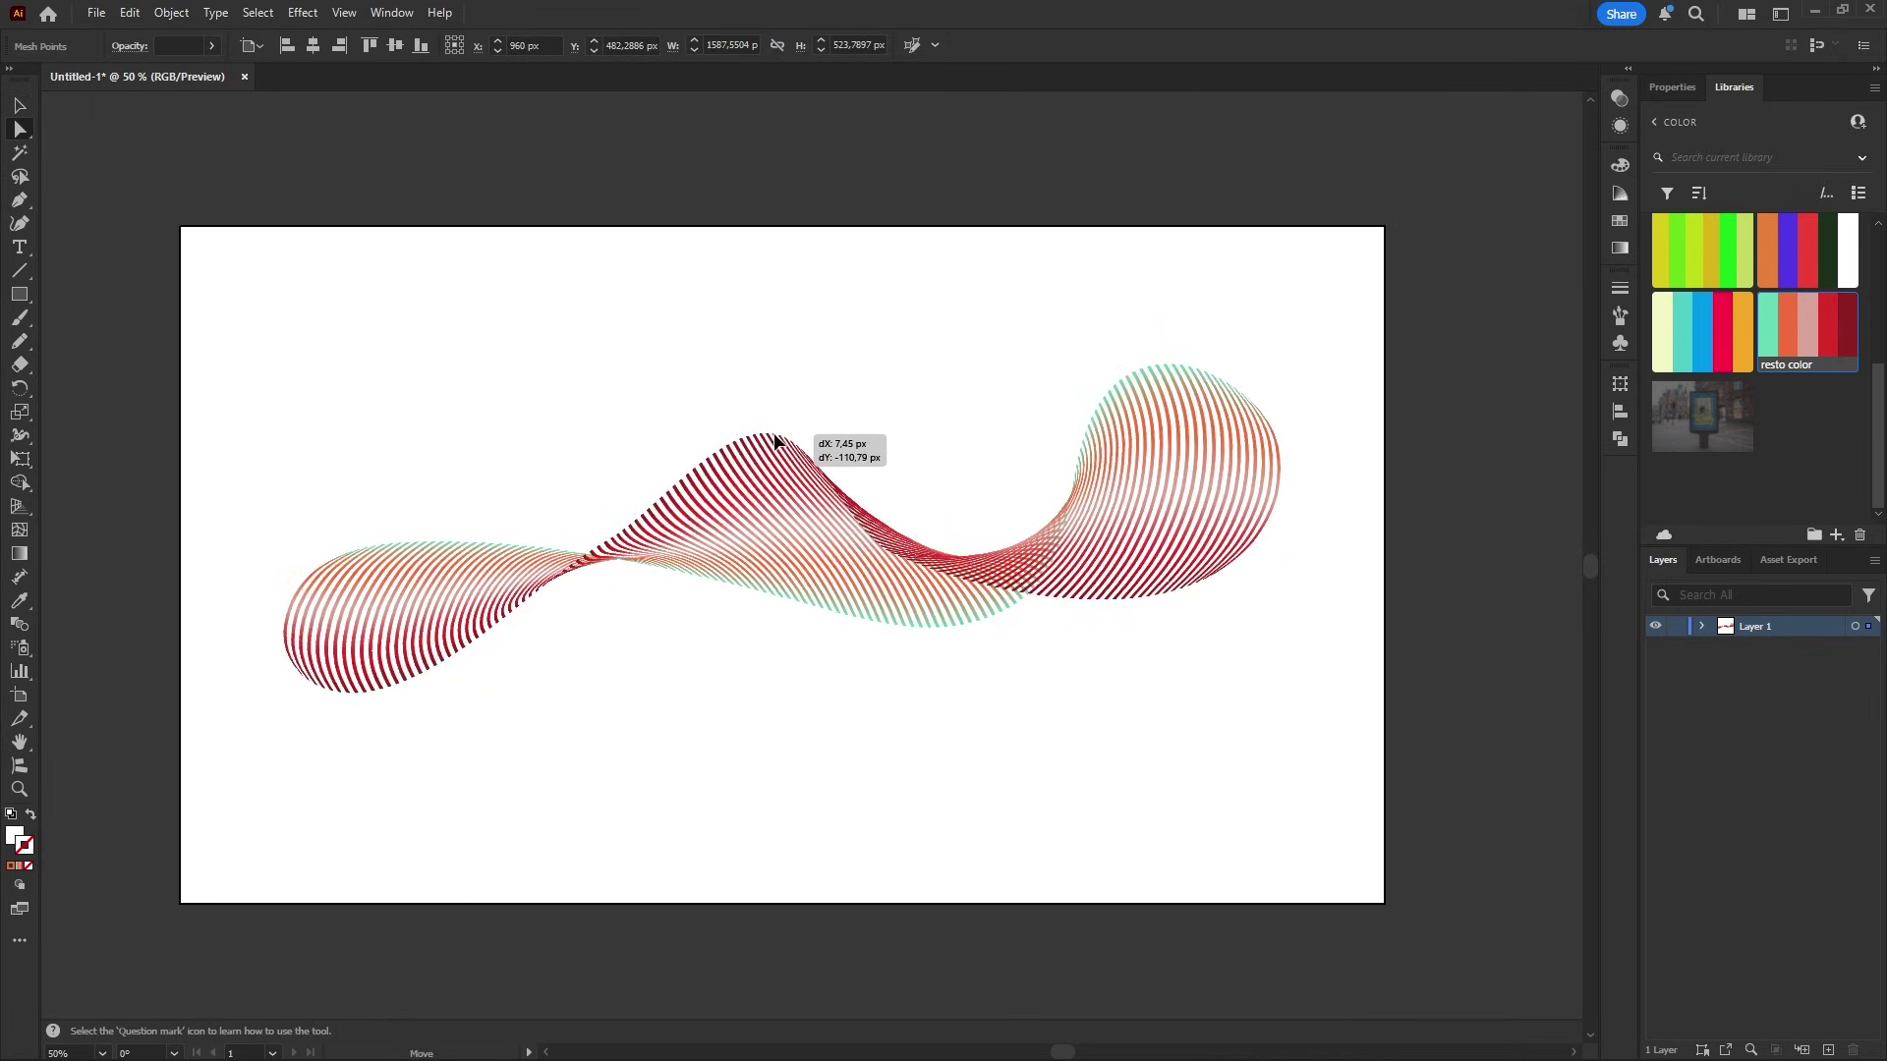
pyautogui.moveTo(932, 630); pyautogui.dragTo(944, 636)
pyautogui.click(20, 298)
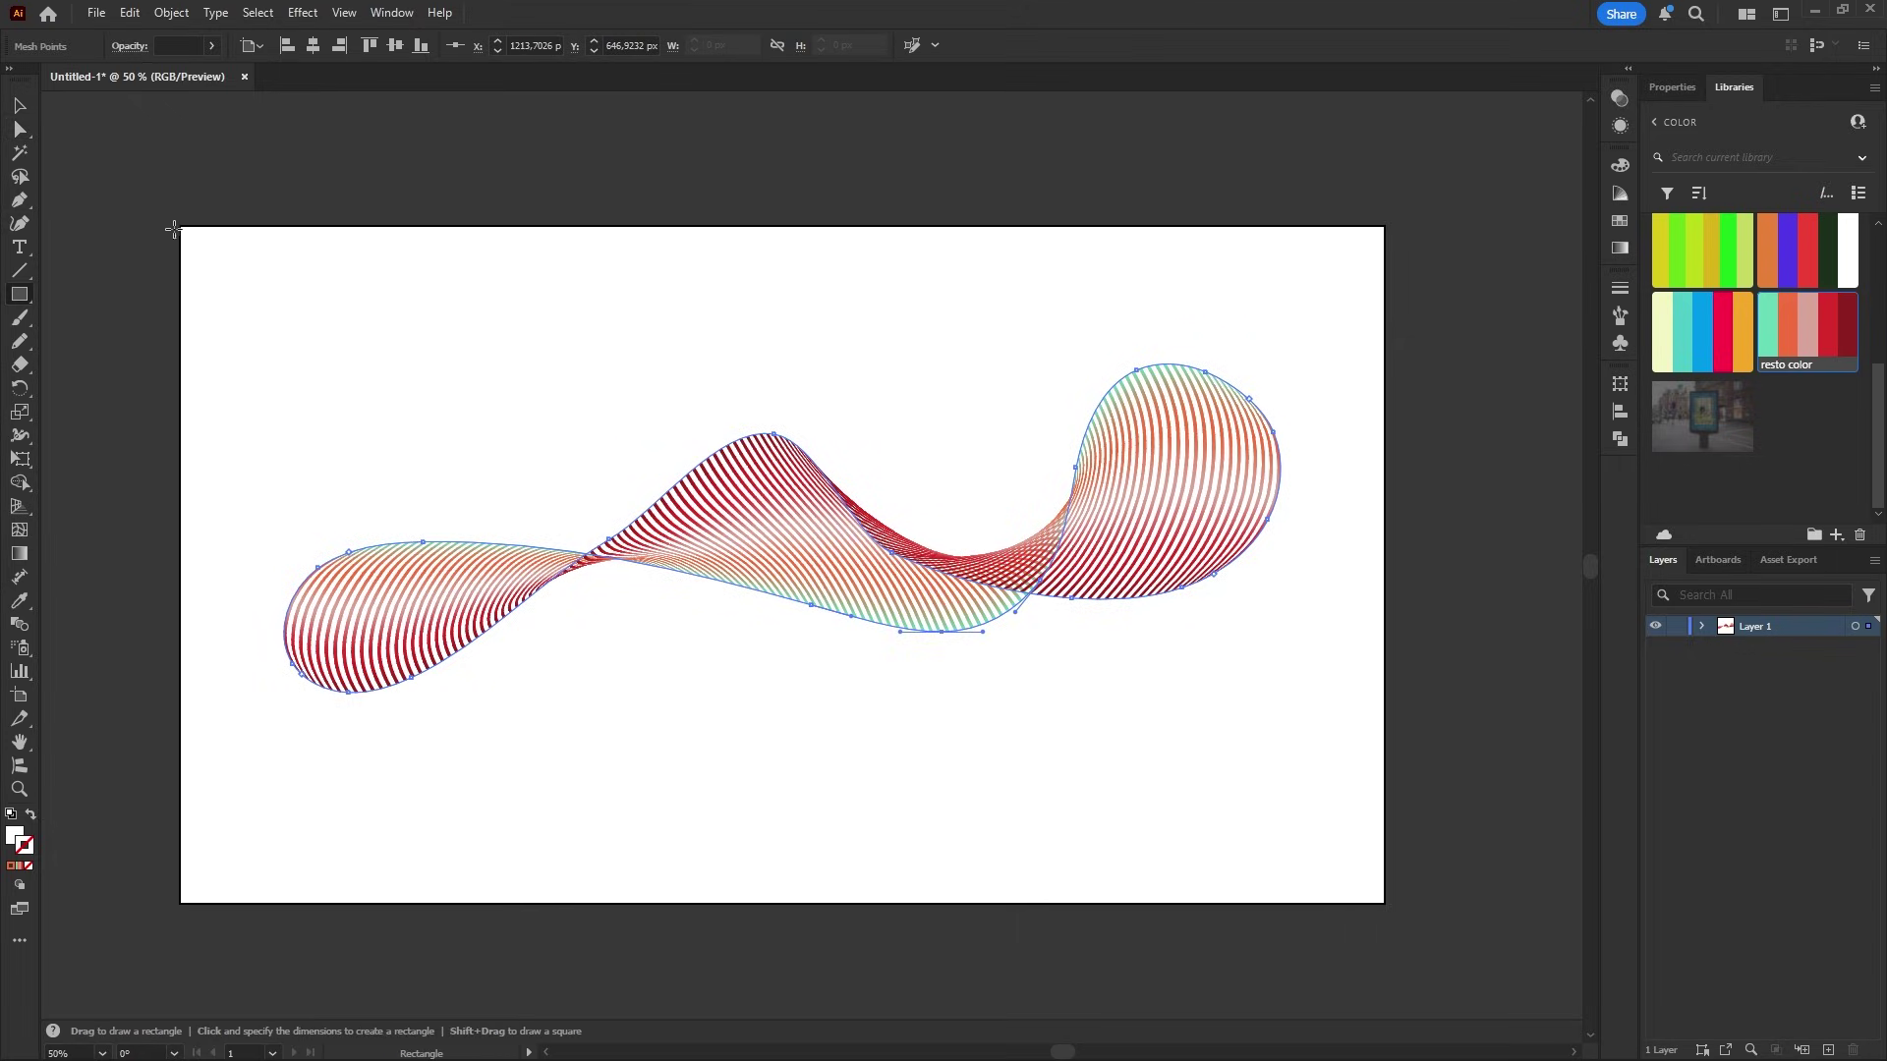
# Draw a 1920 × 1080 px rectangle, send it behind the wave, and give it a freeform gradient
pyautogui.moveTo(180, 227); pyautogui.dragTo(1384, 901)
pyautogui.hotkey('ctrl', 'shift', '[')
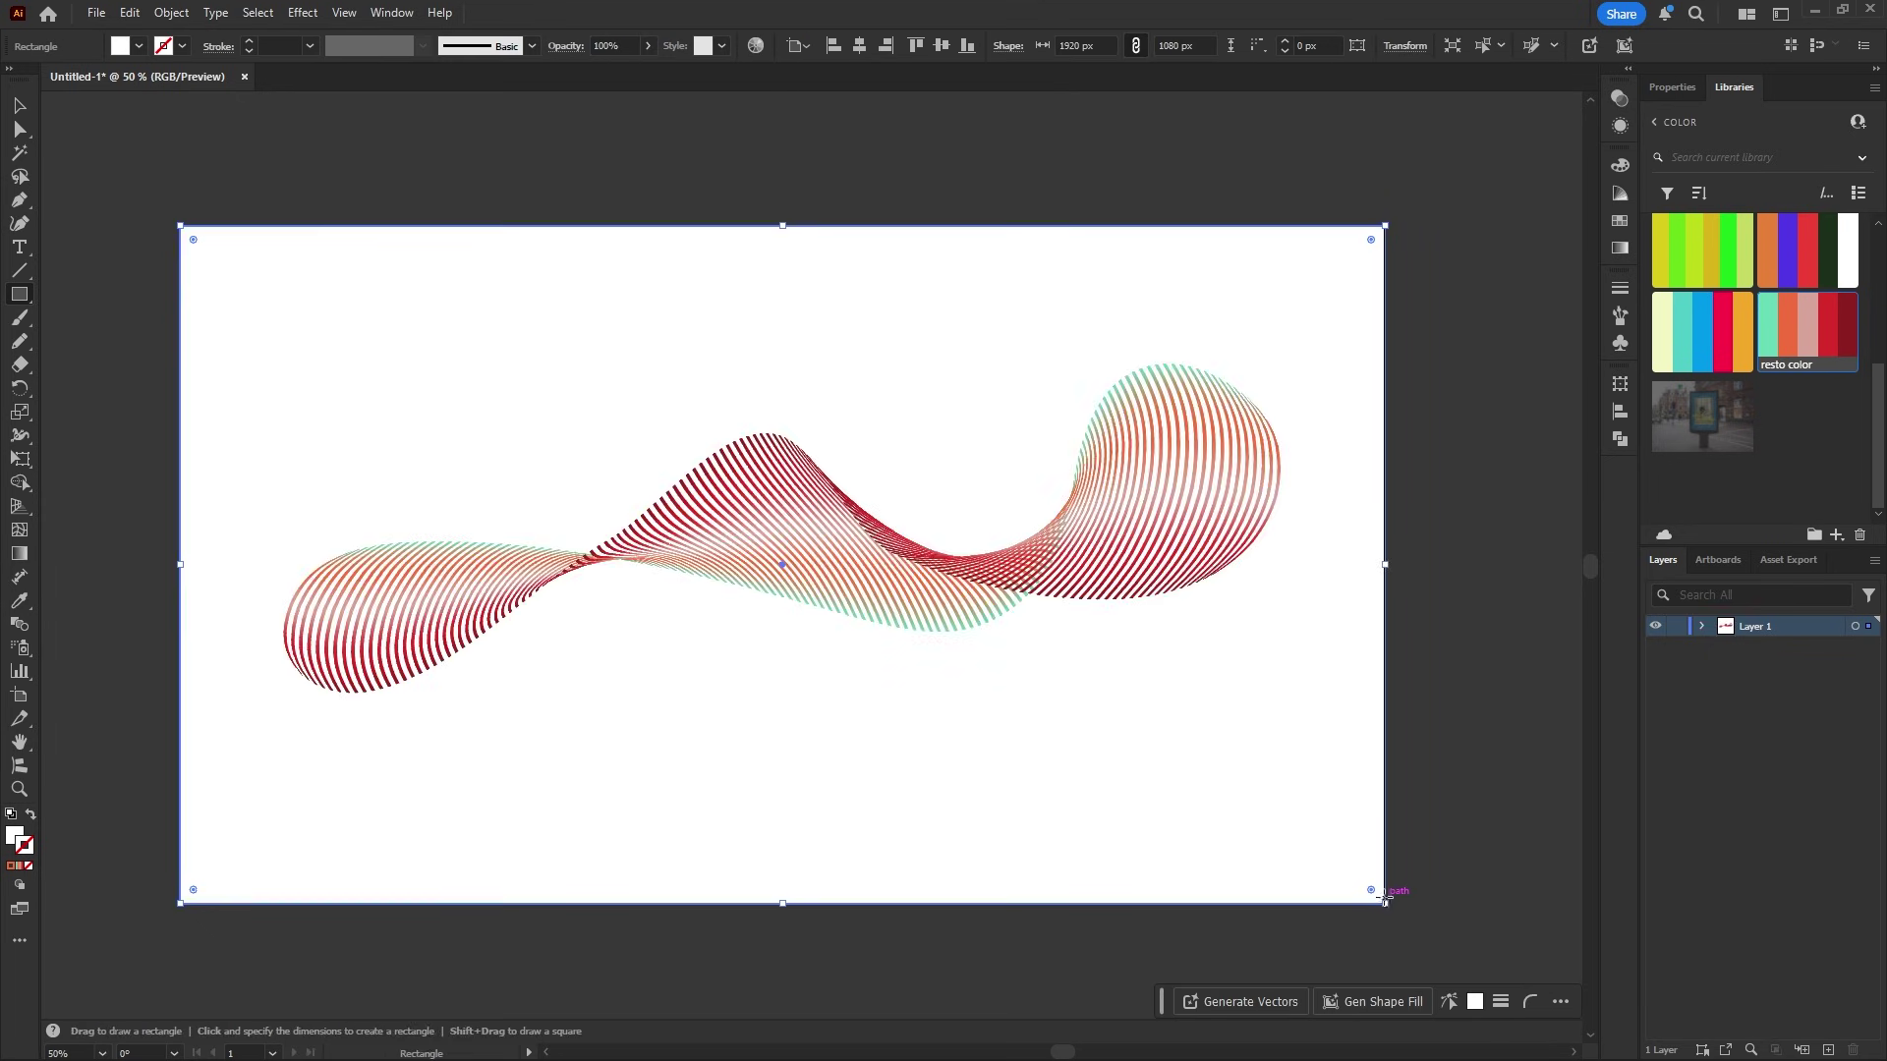
pyautogui.click(1619, 245)
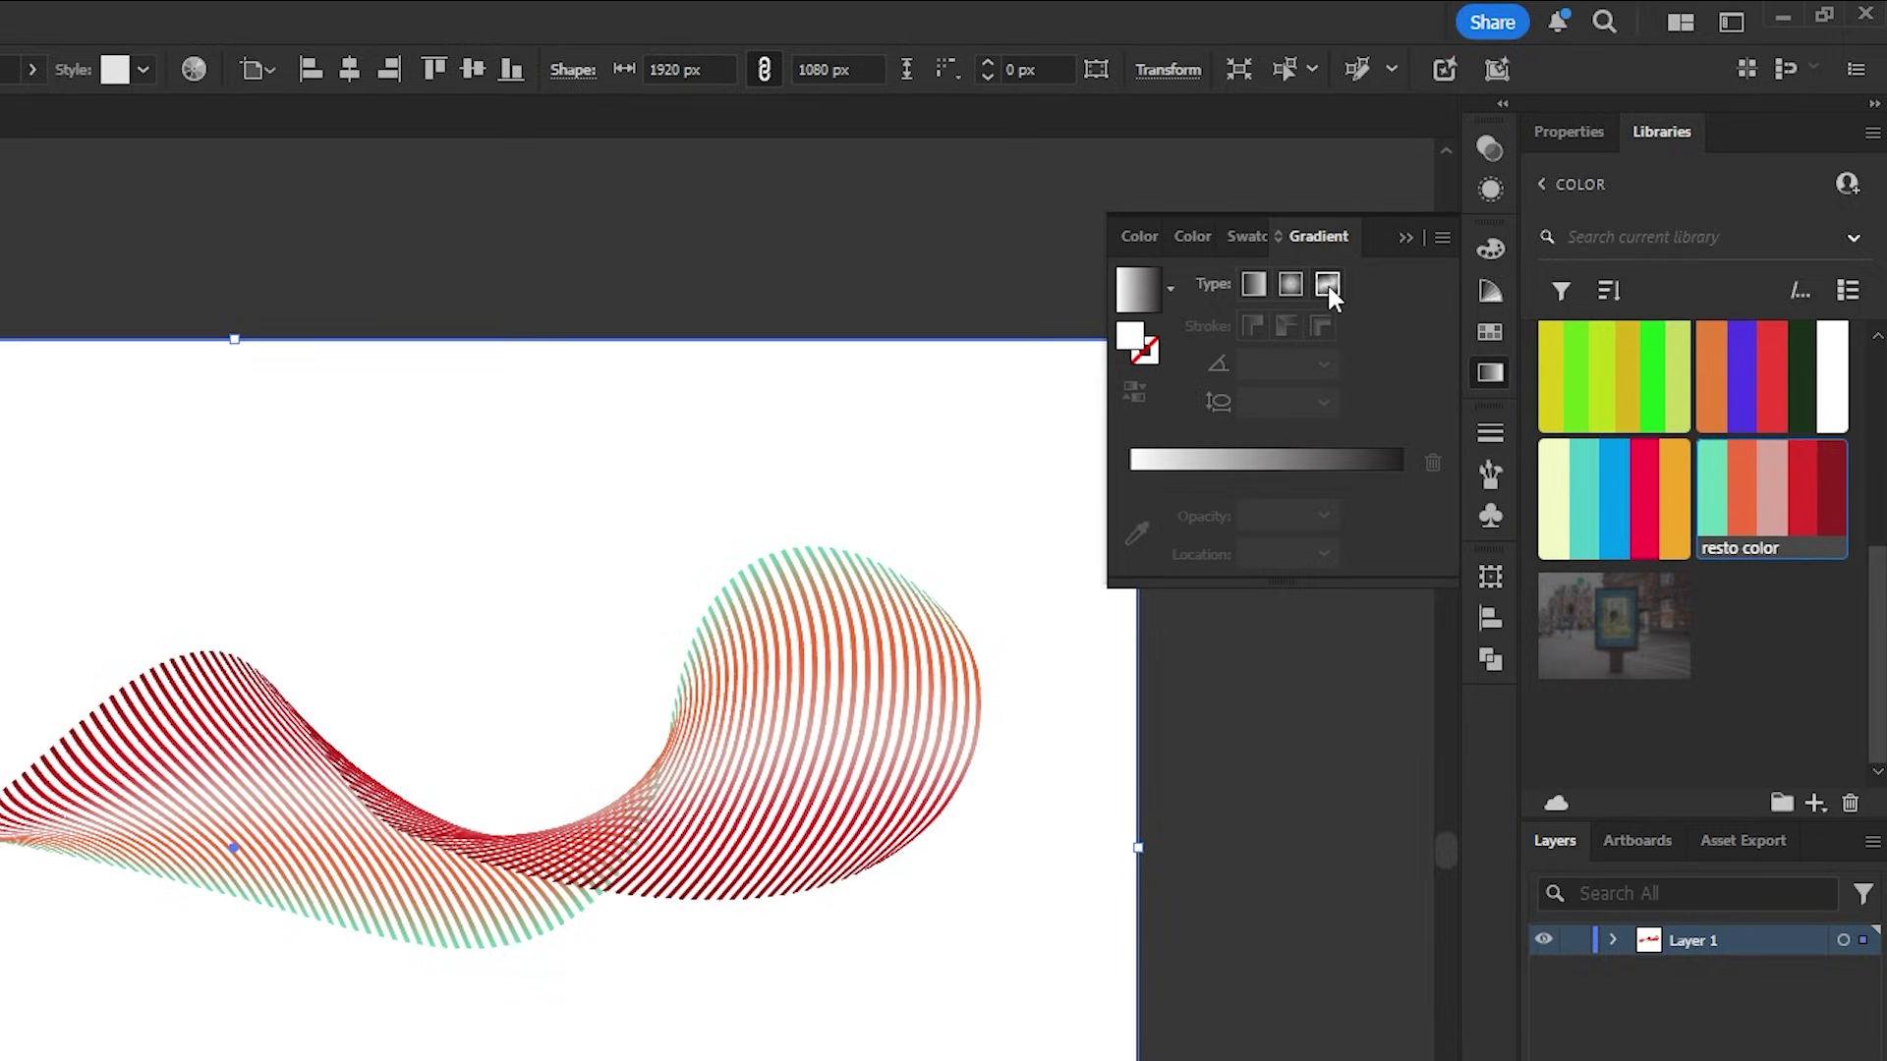
pyautogui.click(1327, 281)
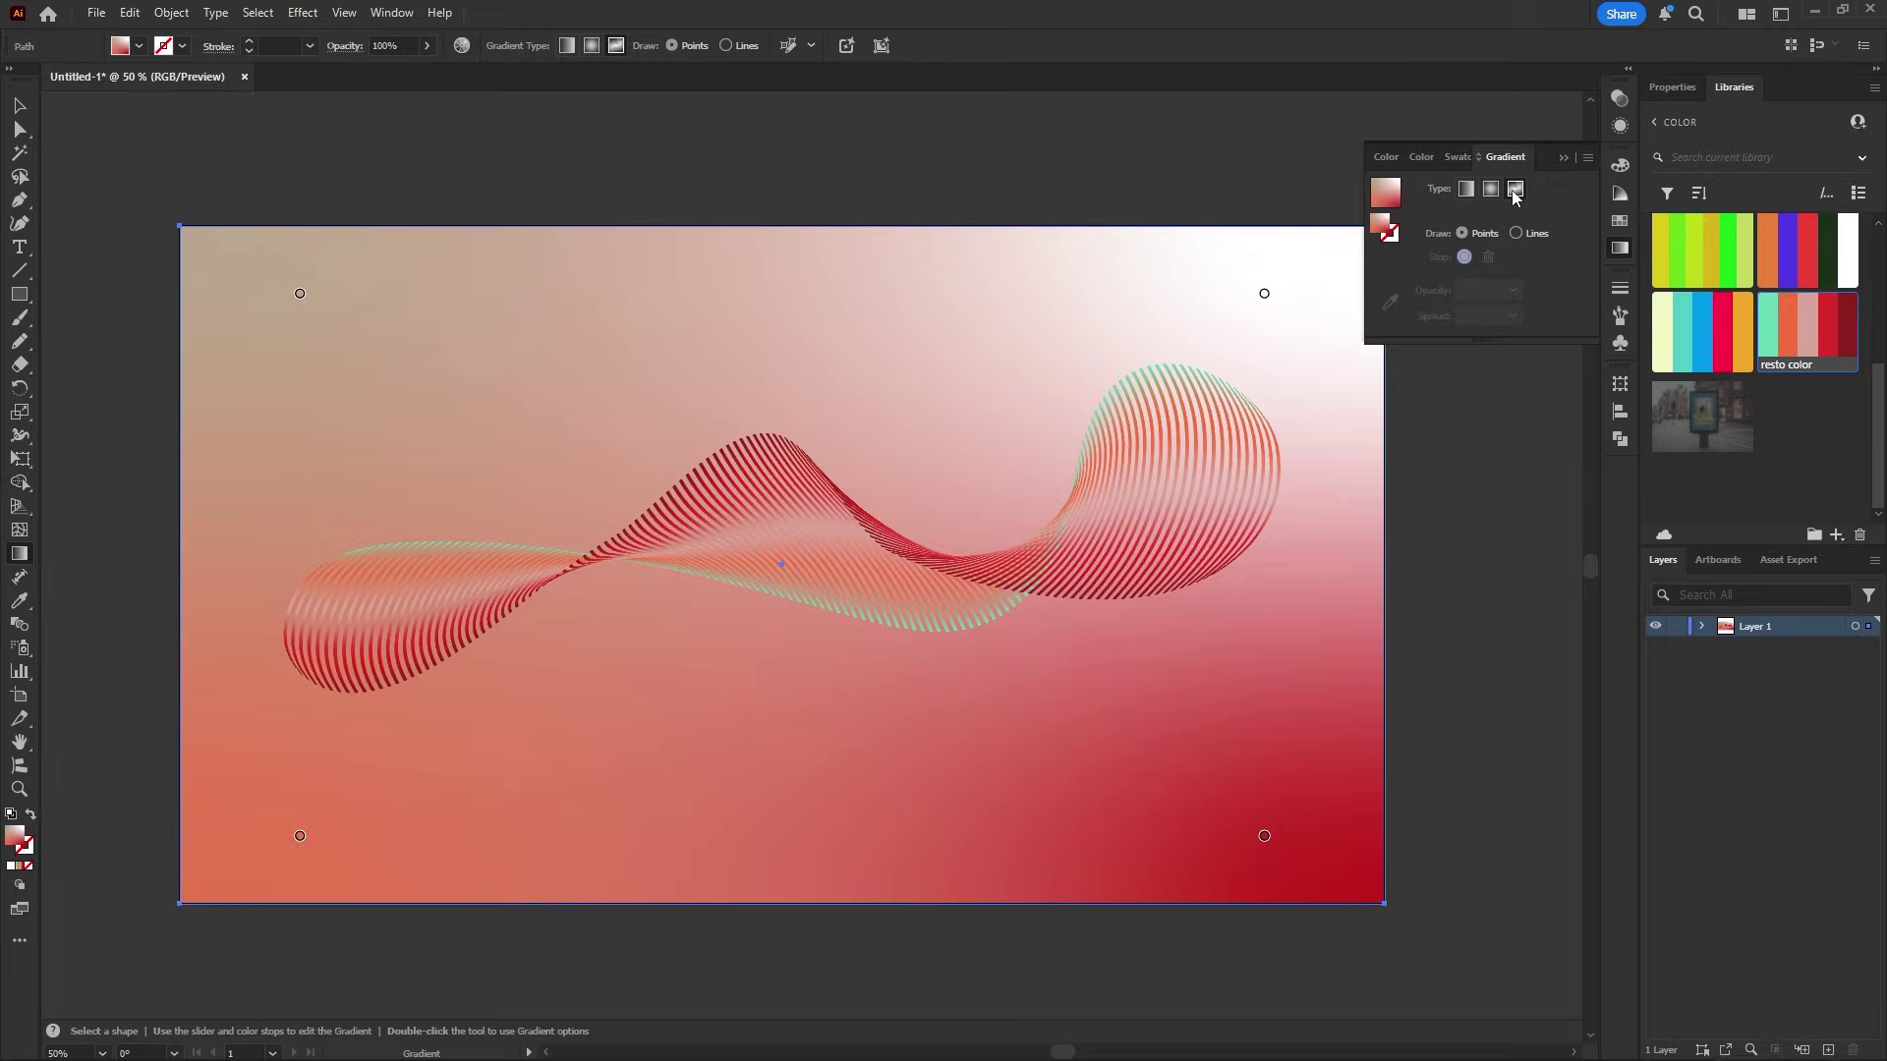
pyautogui.click(1562, 158)
pyautogui.press('v')
pyautogui.click(769, 199)
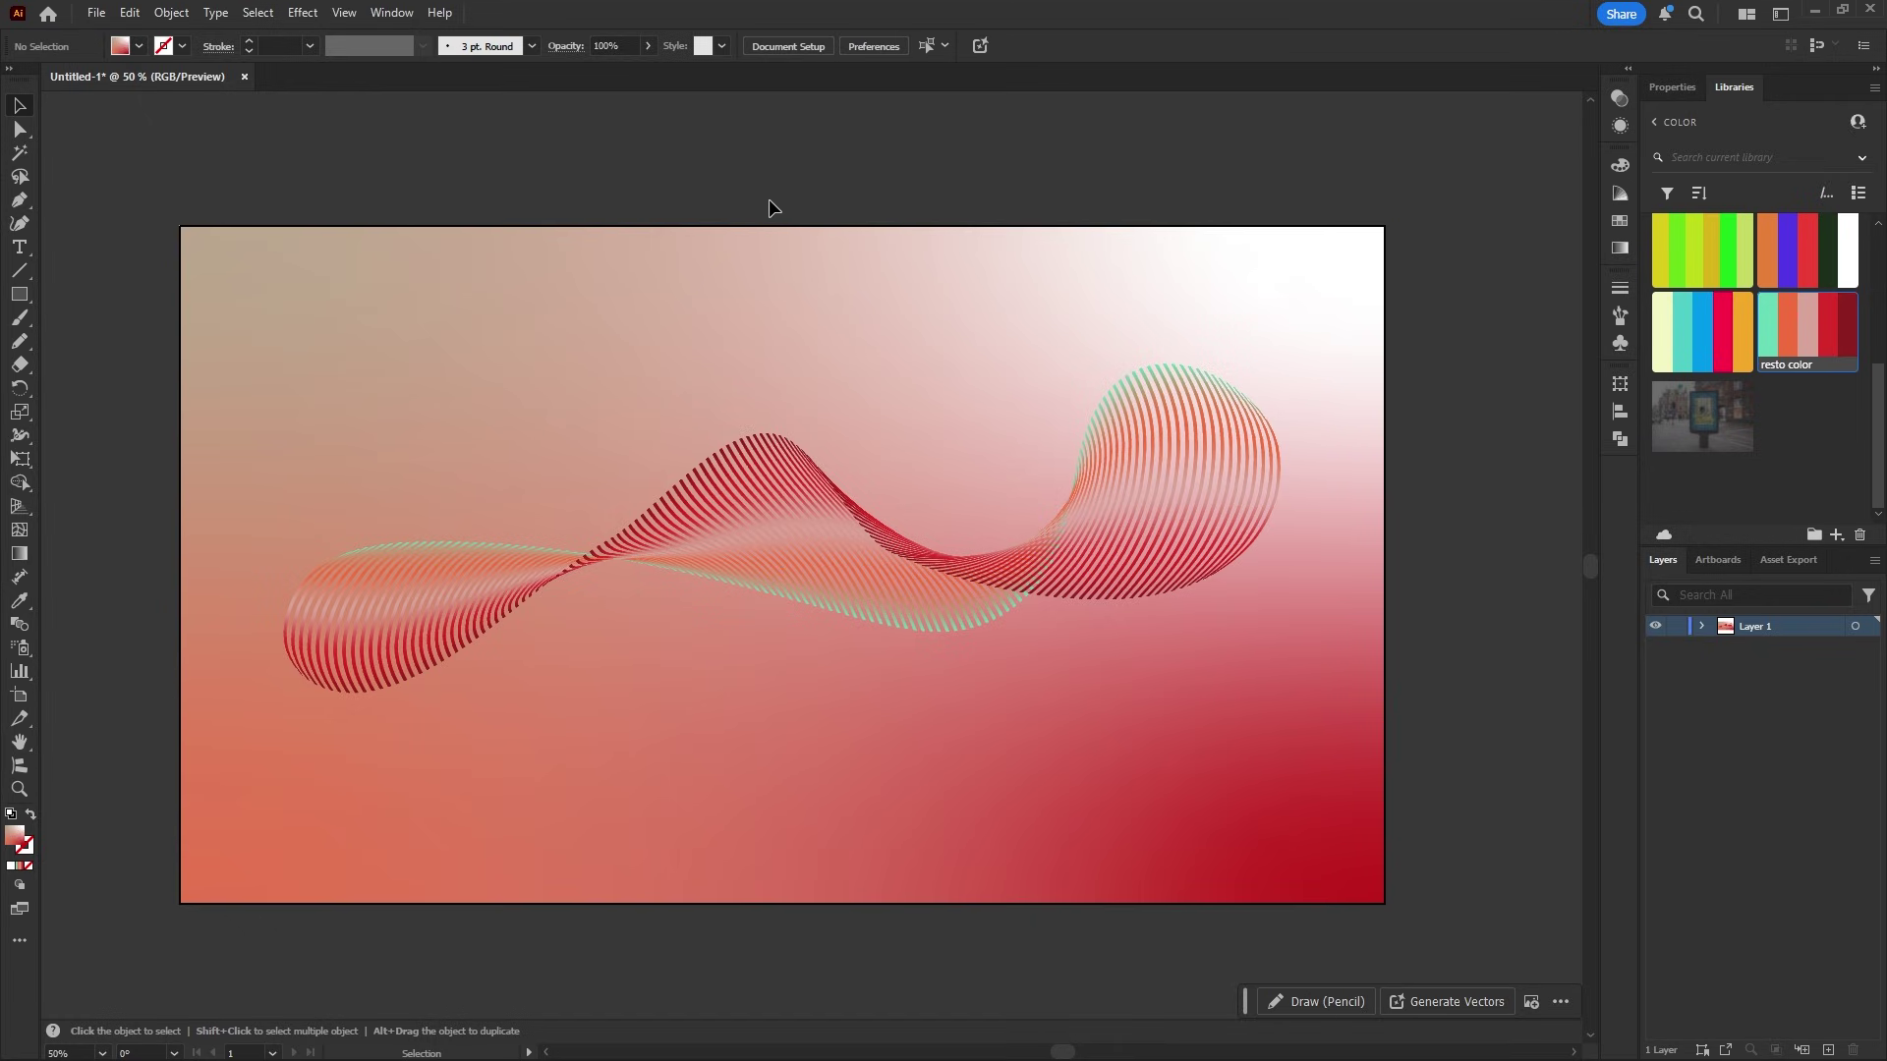
# Drag a lower-edge envelope point of the wave down and left with Direct Selection
pyautogui.click(764, 542)
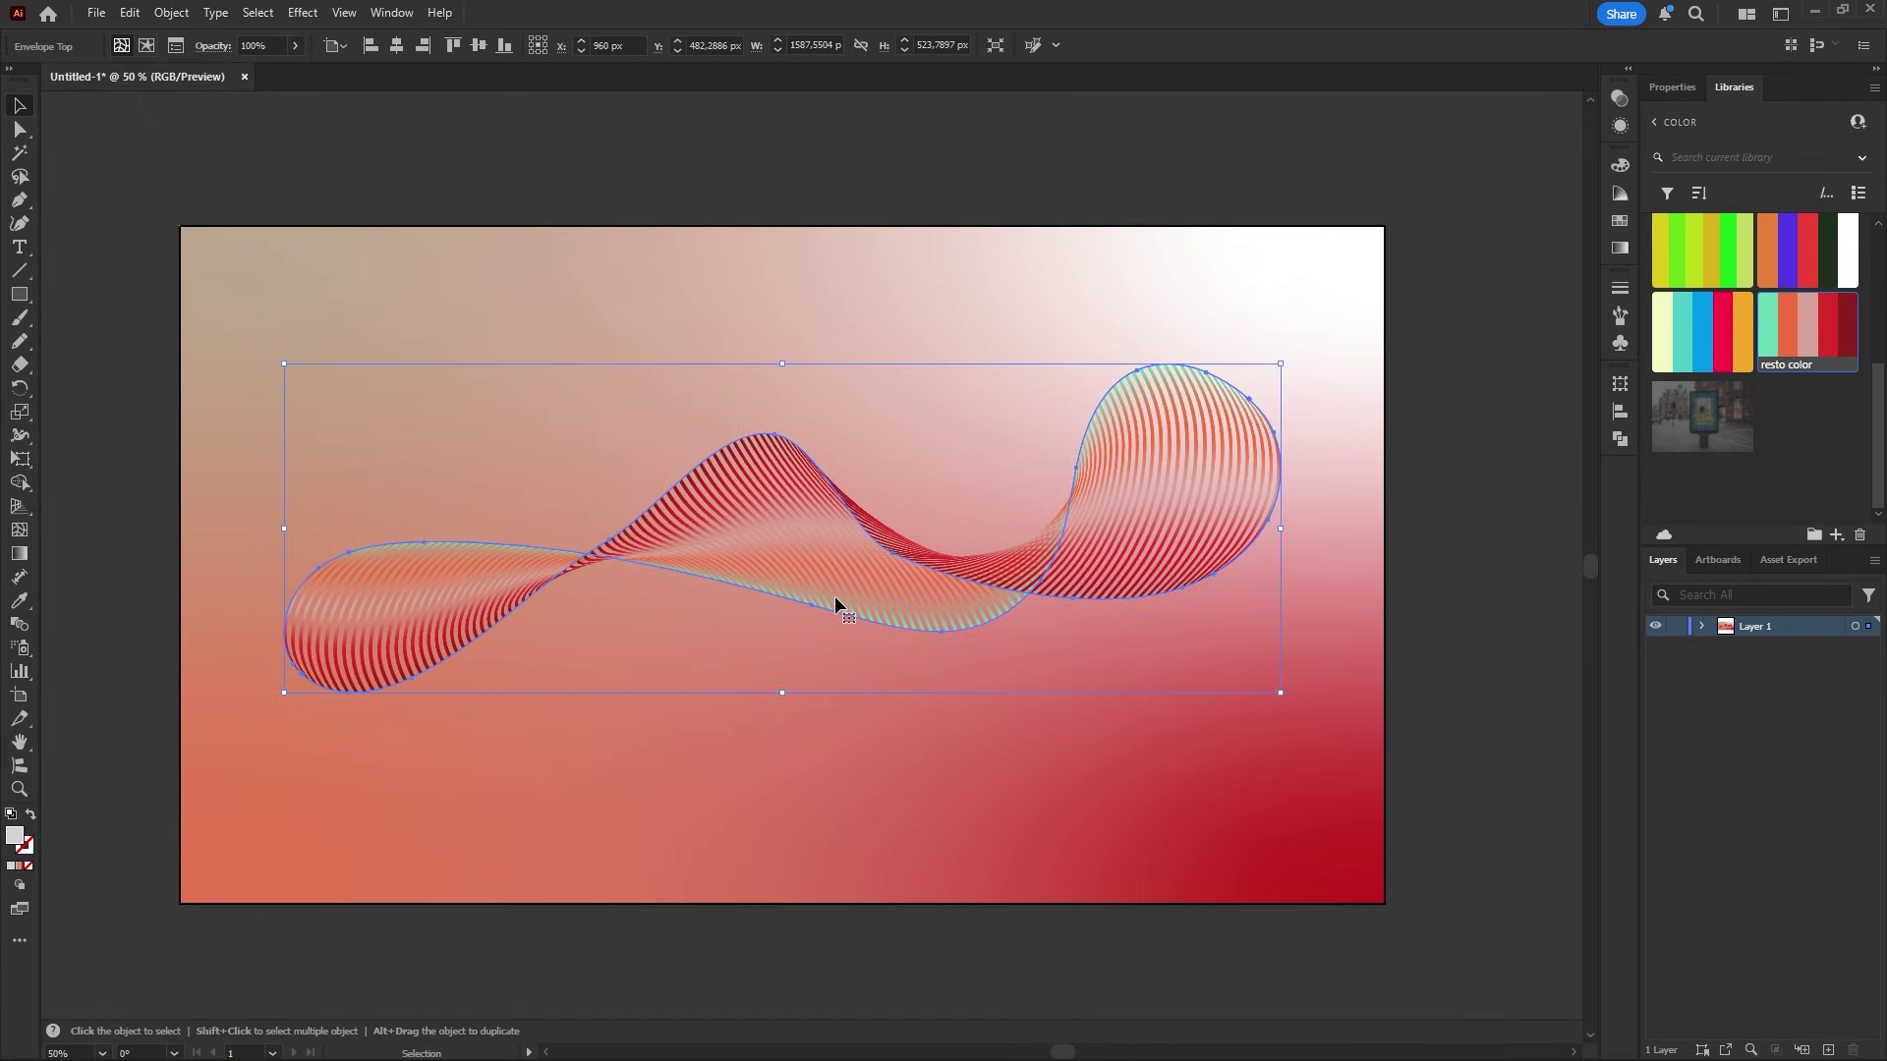
pyautogui.press('a')
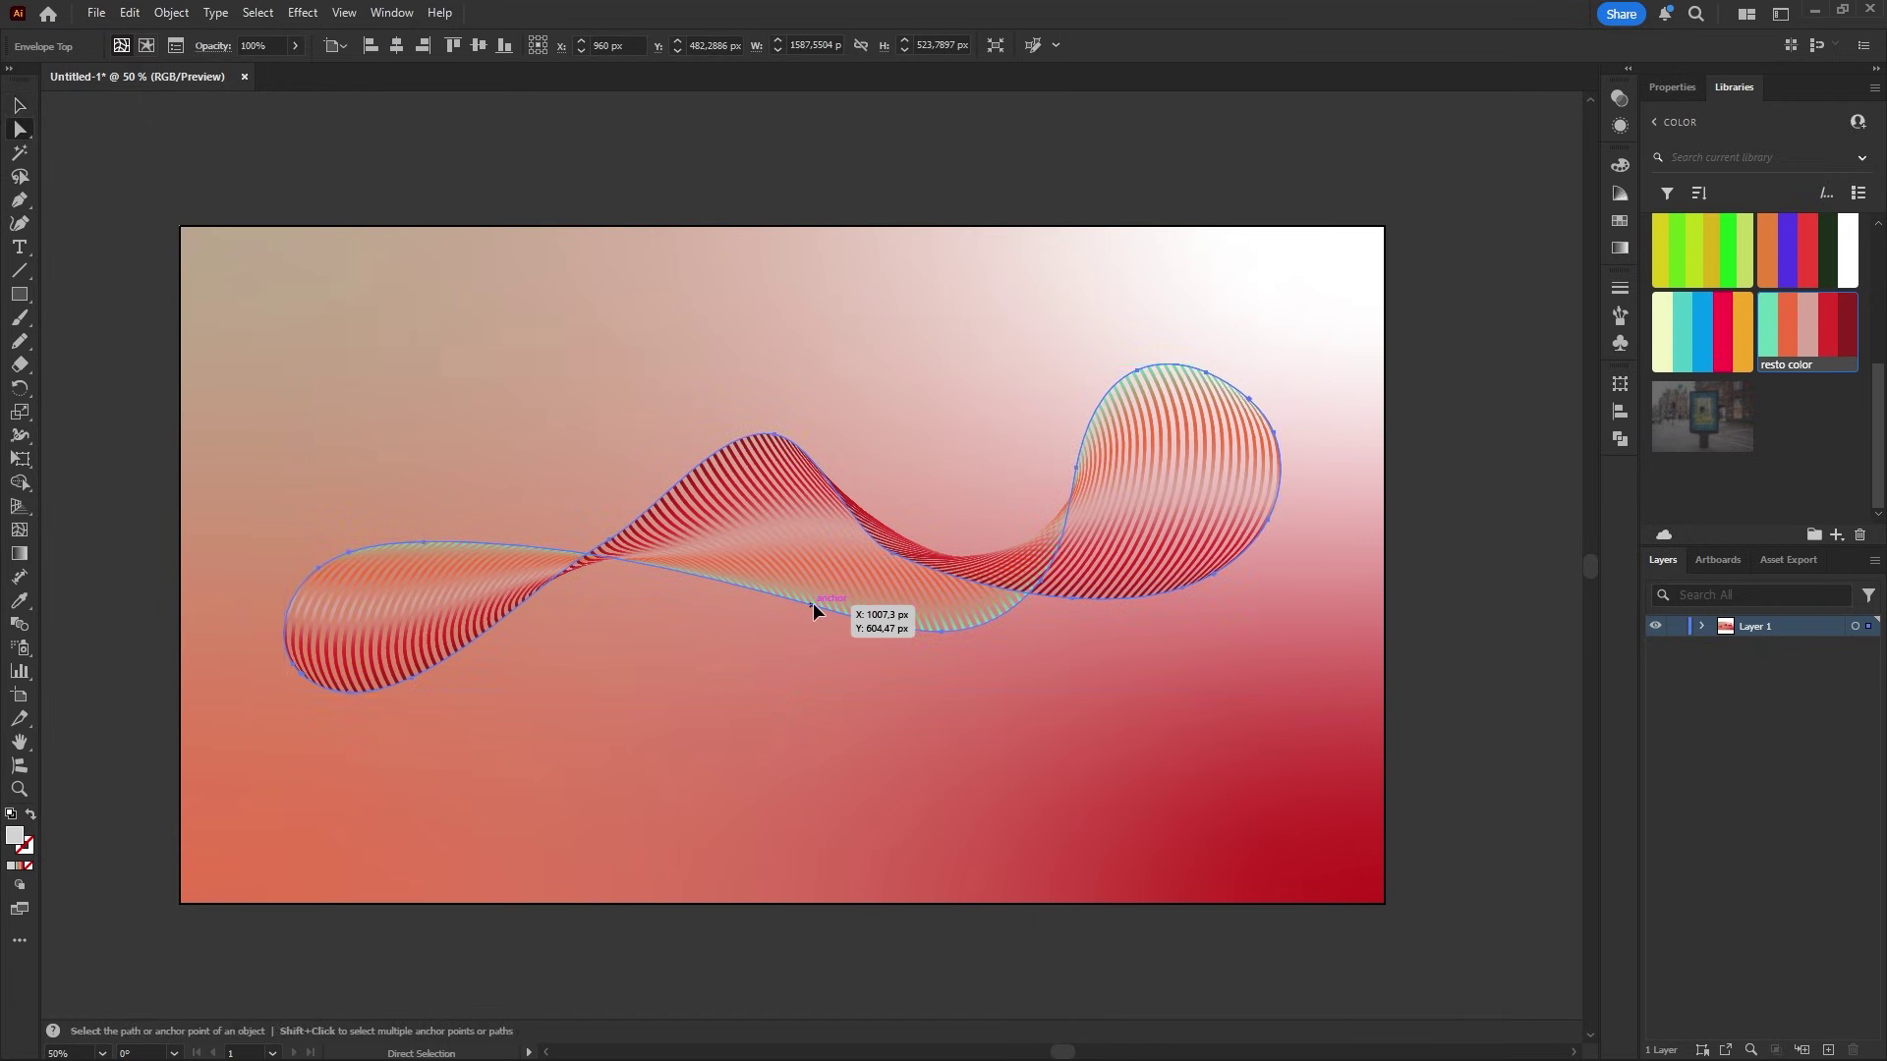
pyautogui.moveTo(778, 622); pyautogui.dragTo(766, 557)
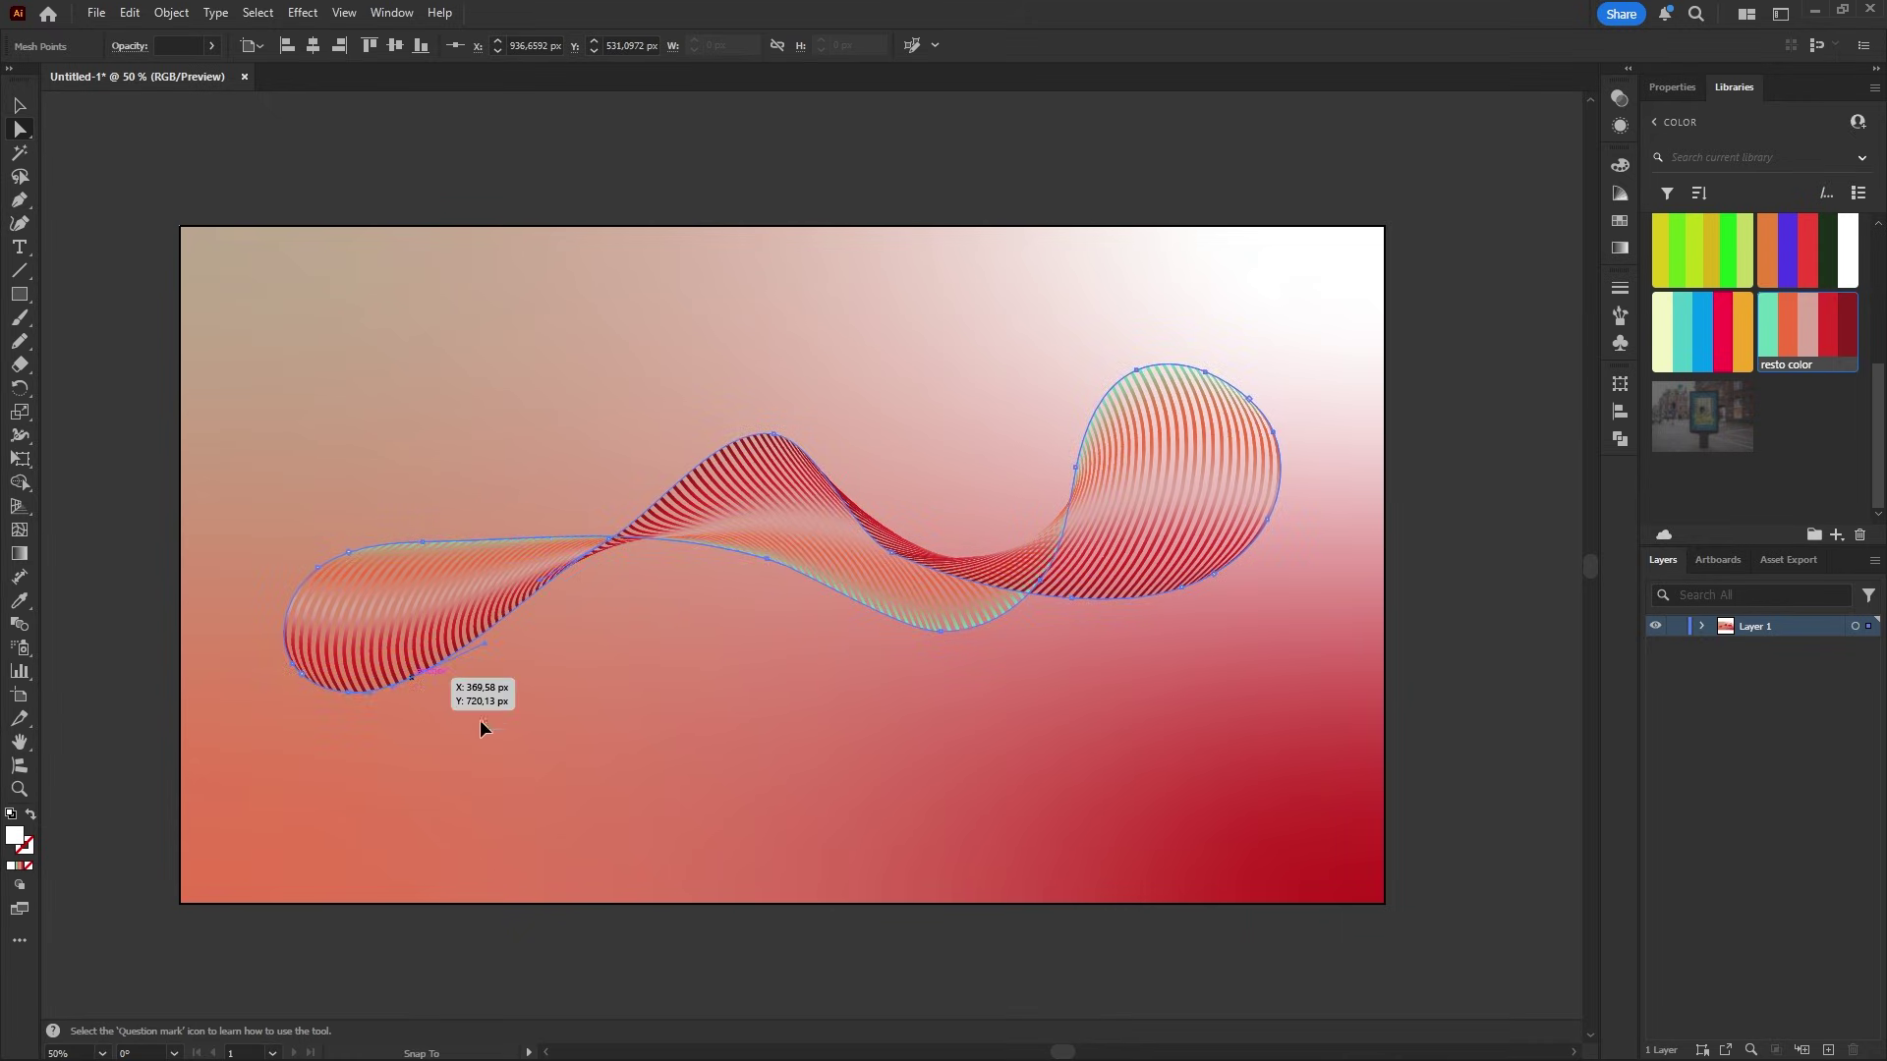